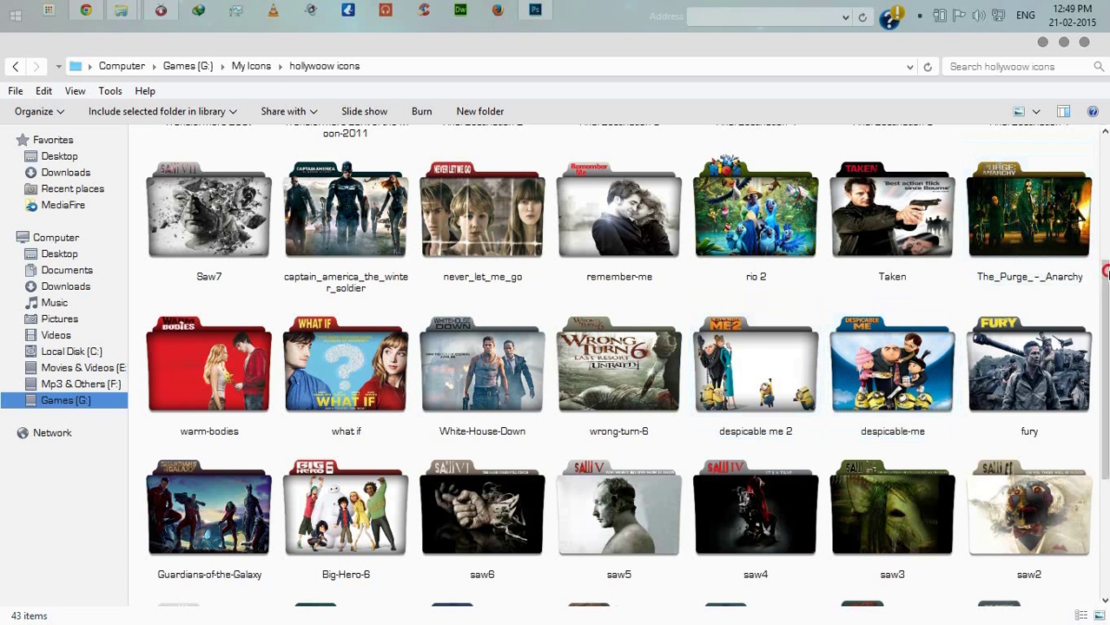
Scroll through the hollywood icons folder to view the Guardians of the Galaxy icon
{"action": "left_click_drag", "start_coordinate": [1105, 276], "coordinate": [1106, 287]}
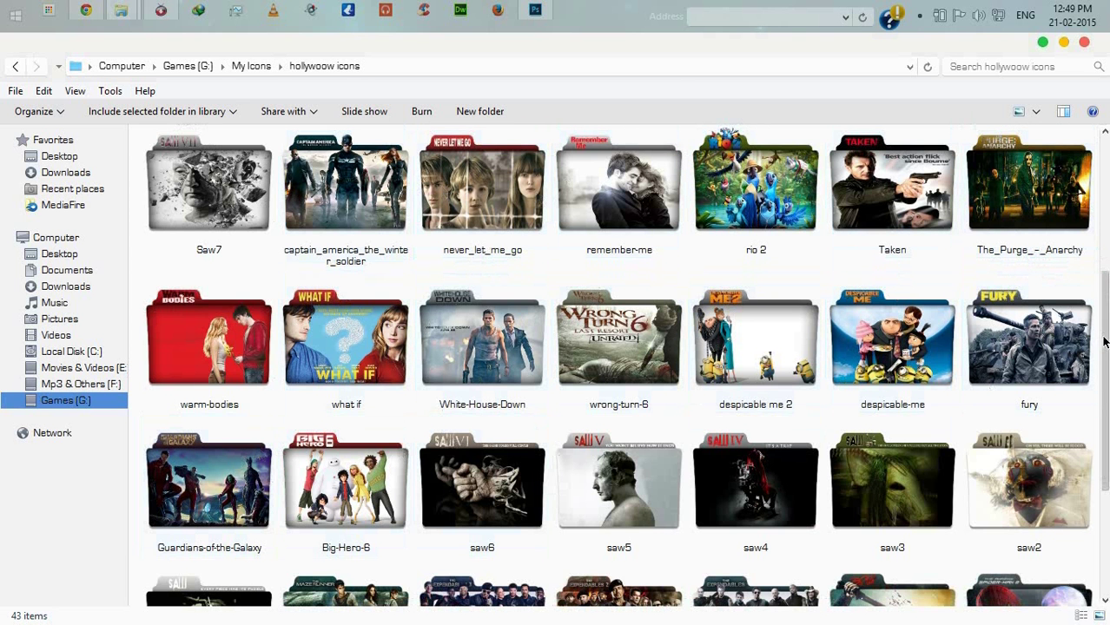
{"action": "left_click_drag", "start_coordinate": [1105, 341], "coordinate": [1106, 380]}
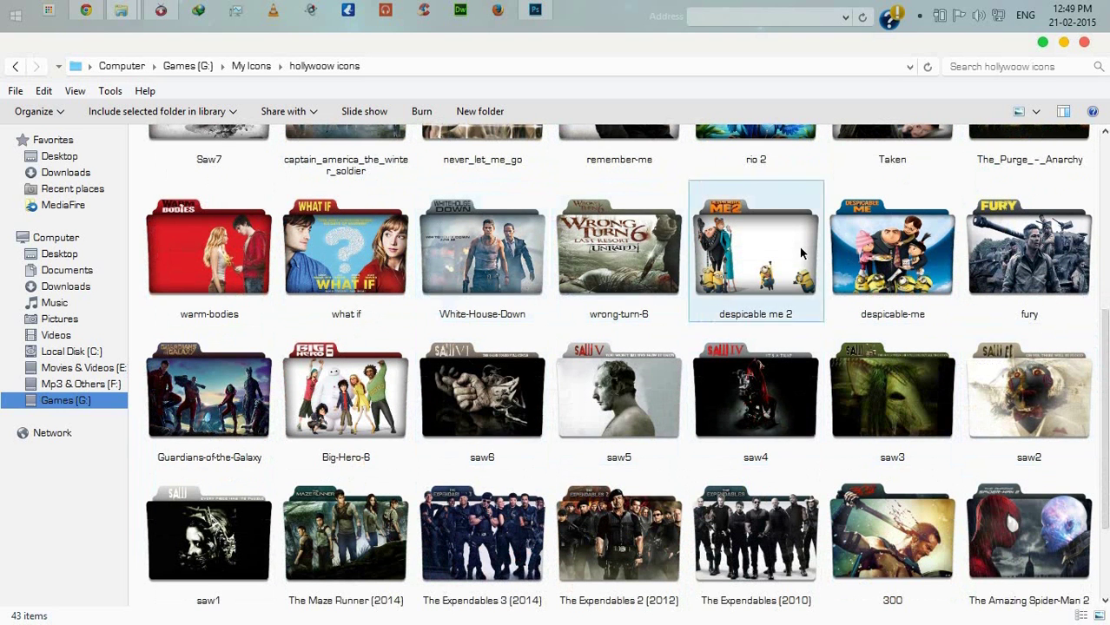
Hide the Explorer window, bring Photoshop forward and close both open documents
{"action": "left_click", "coordinate": [1042, 44]}
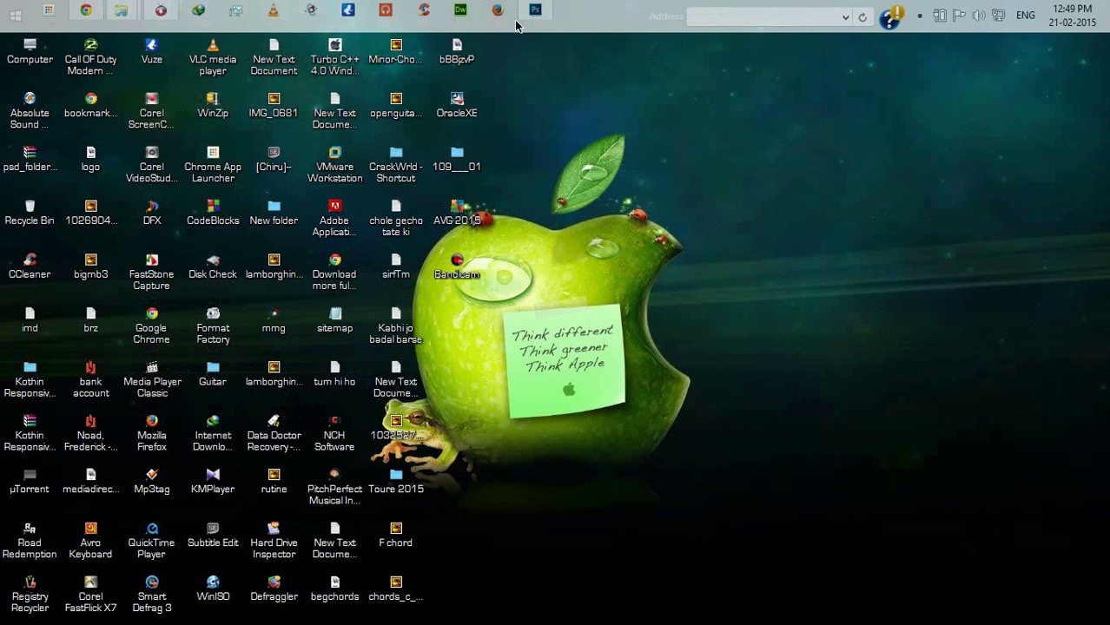
{"action": "mouse_move", "coordinate": [537, 14]}
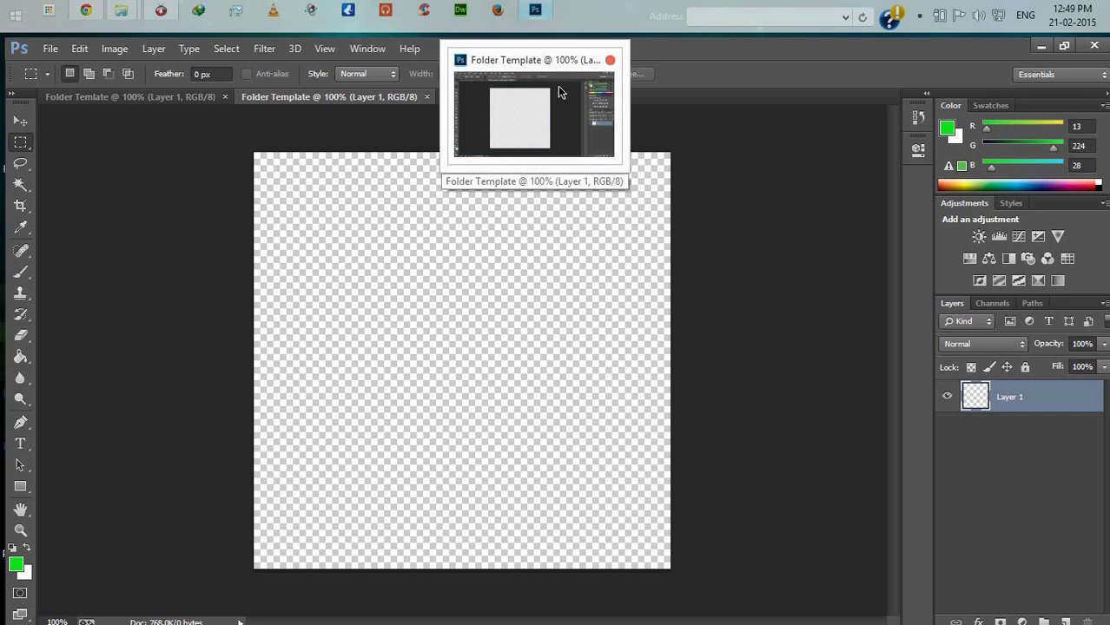
{"action": "left_click", "coordinate": [558, 86]}
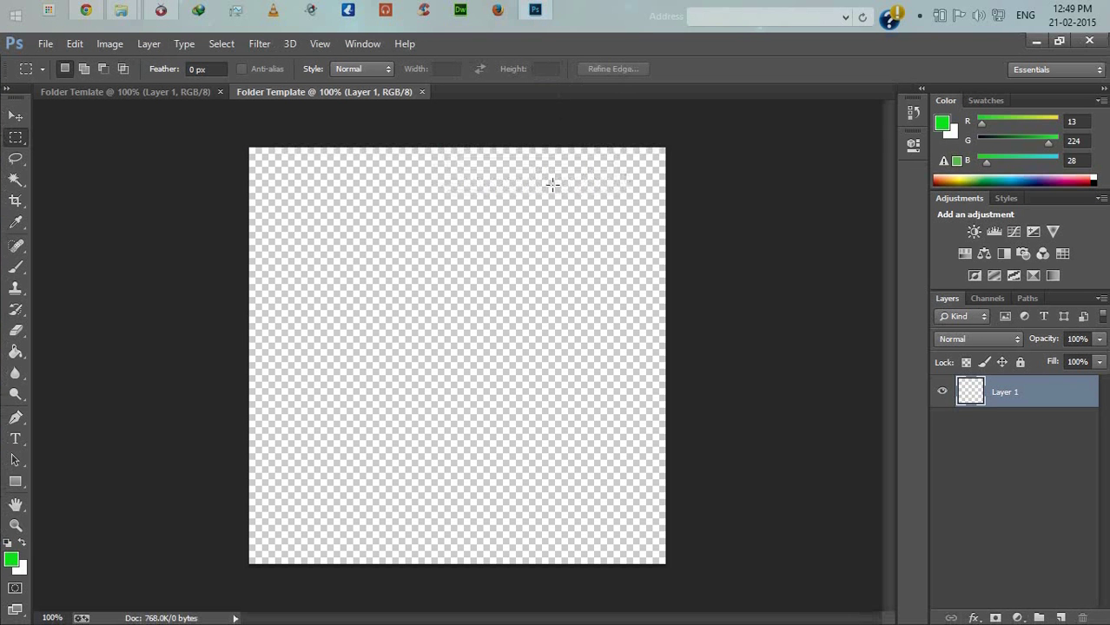
{"action": "left_click", "coordinate": [422, 92]}
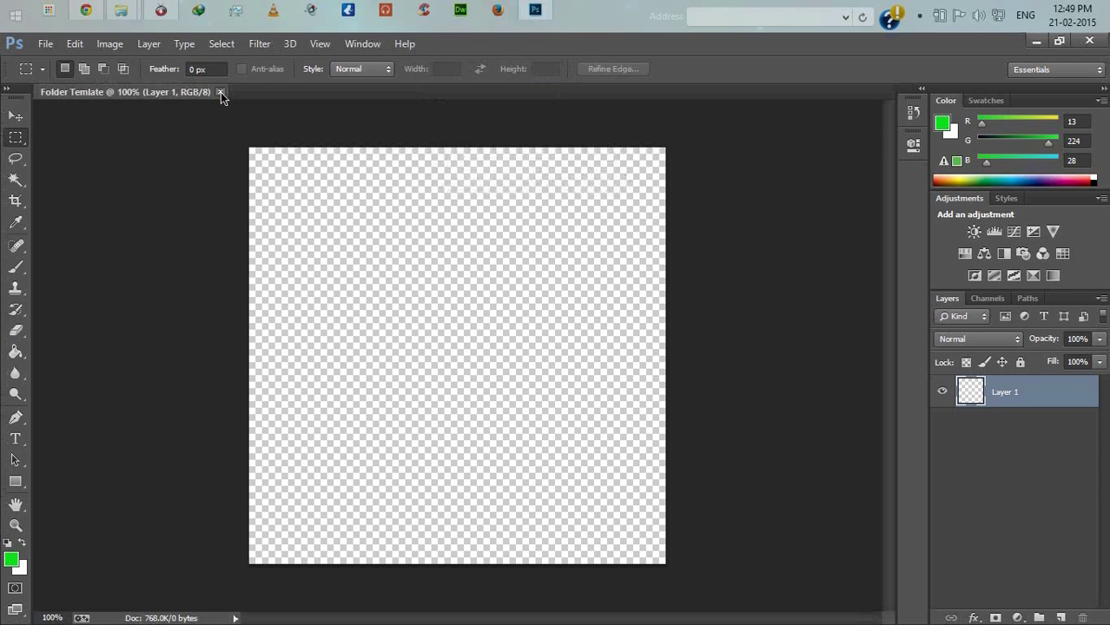
{"action": "left_click", "coordinate": [220, 92]}
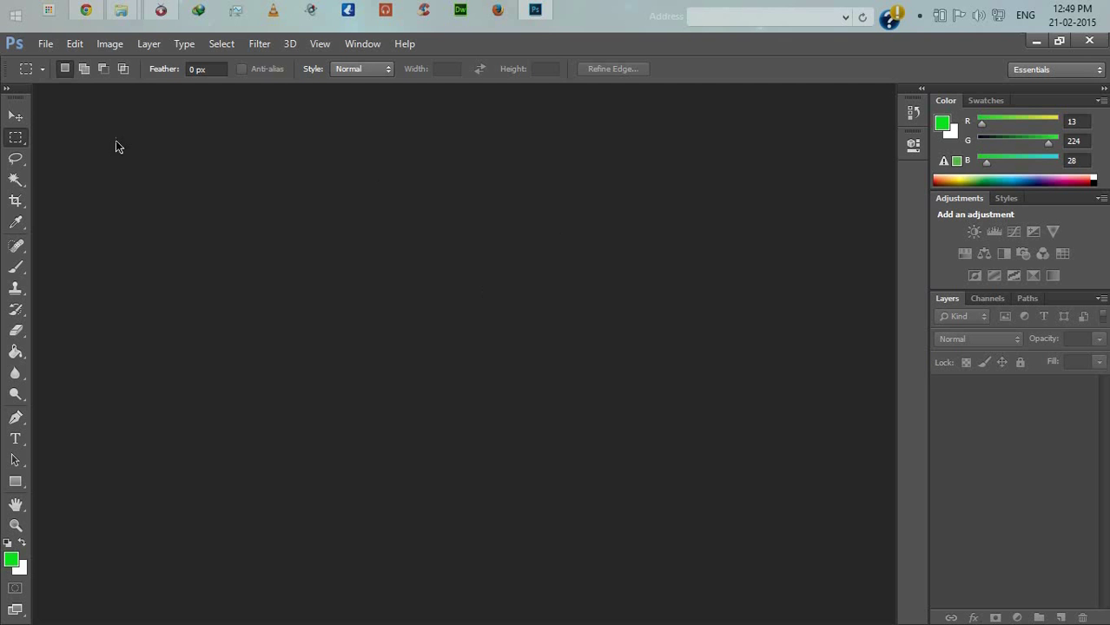
Create a new 512×512 transparent document named 'Folder Template'
{"action": "left_click", "coordinate": [44, 45]}
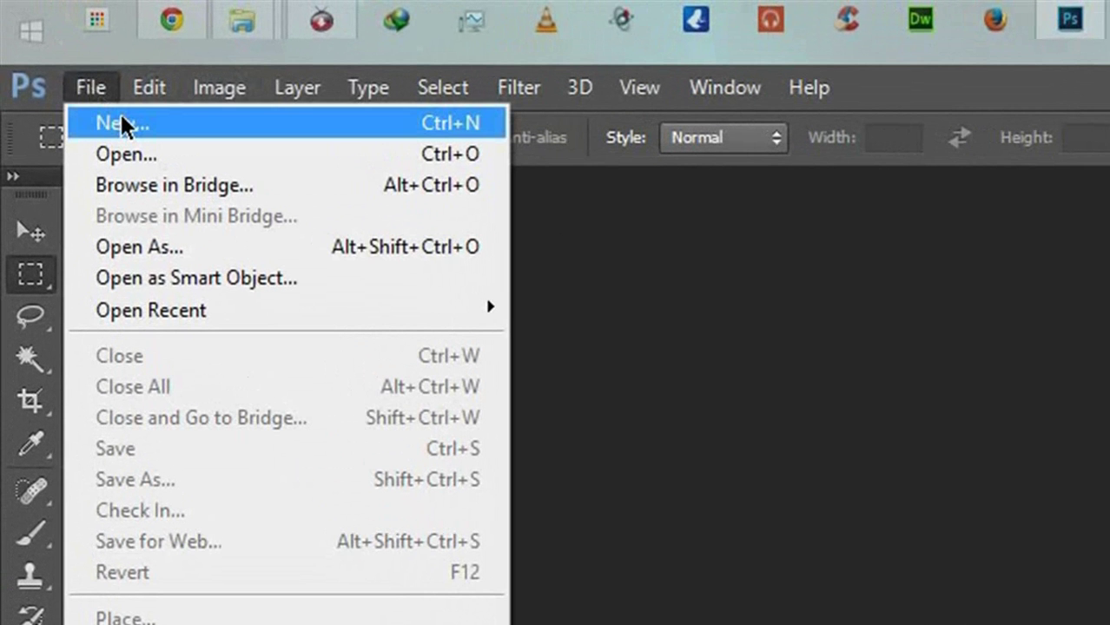
{"action": "left_click", "coordinate": [122, 124]}
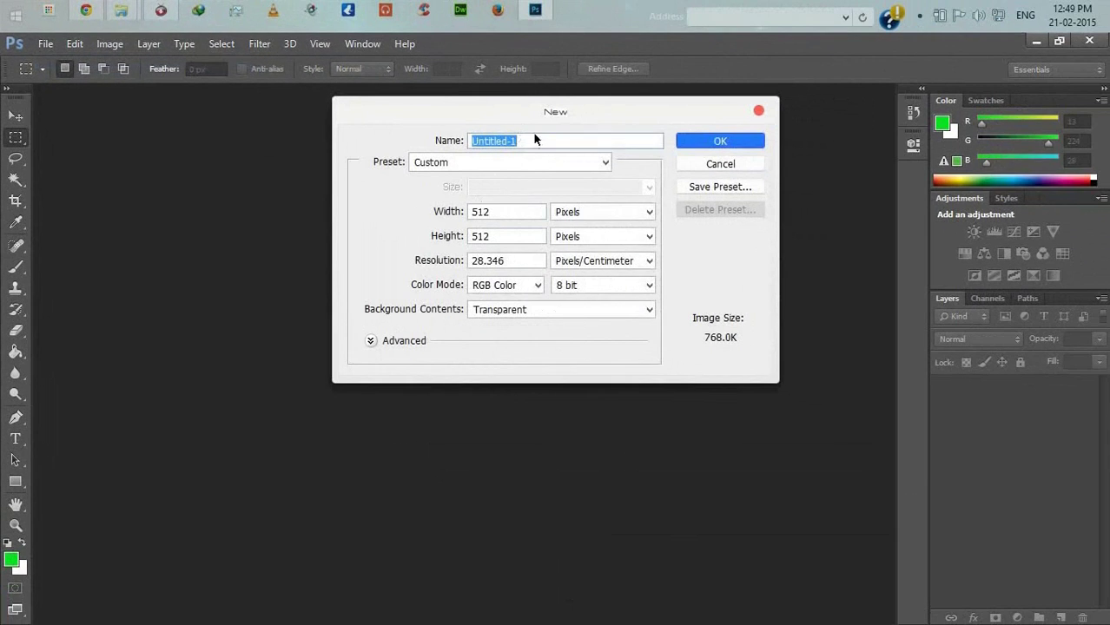
{"action": "type", "text": "F"}
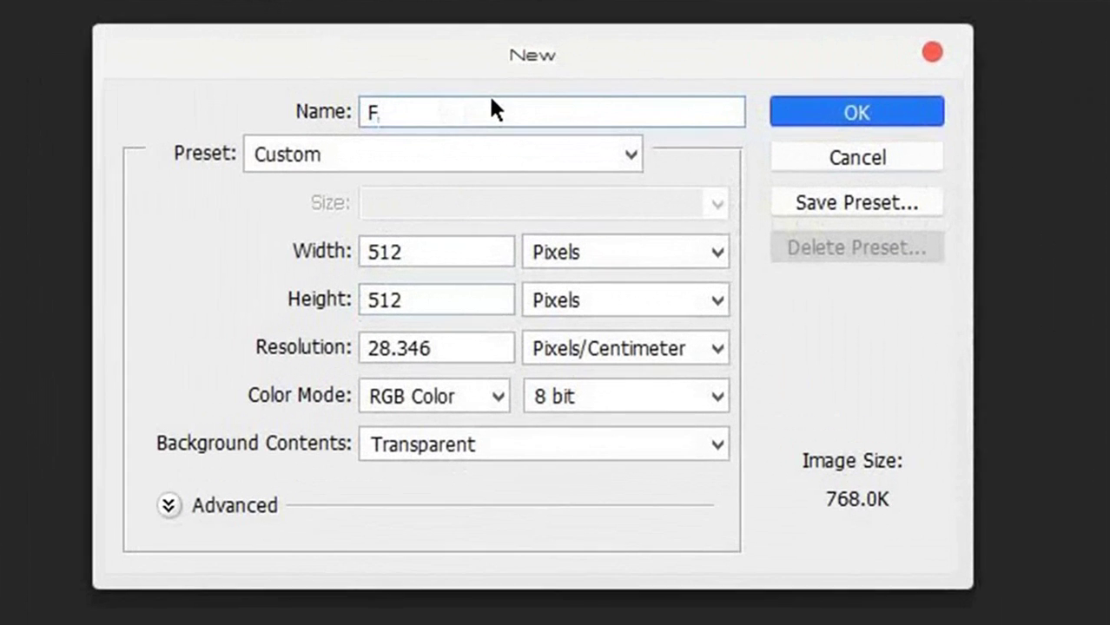
{"action": "type", "text": "older Template"}
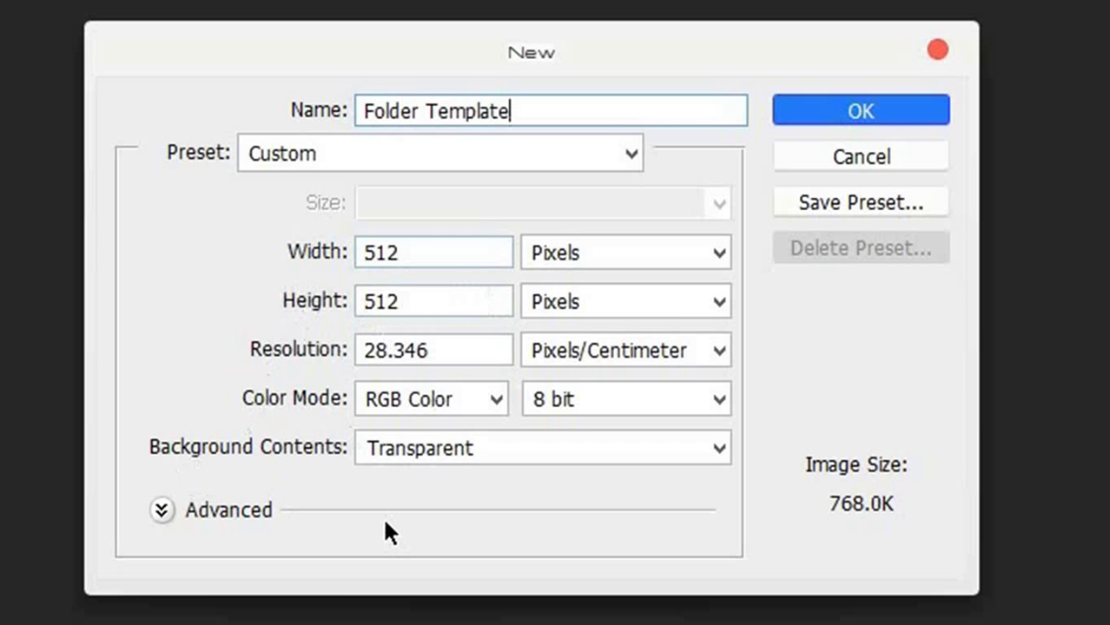
{"action": "left_click", "coordinate": [876, 110]}
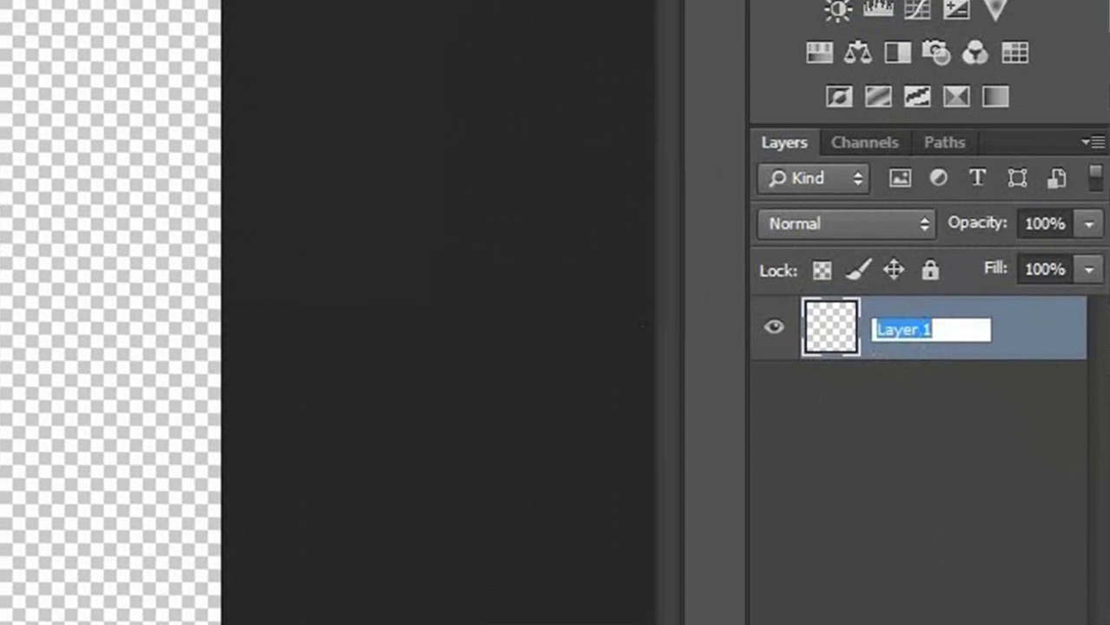
Rename the layer 'Folder Front' and marquee a wide rectangle over the lower canvas
{"action": "type", "text": "Folder Front"}
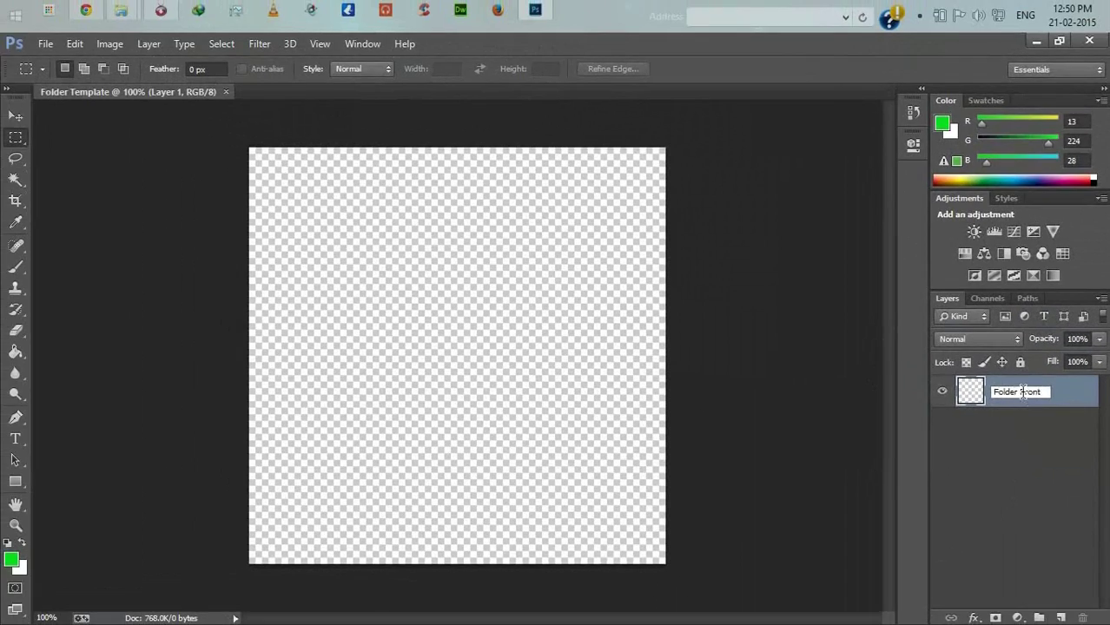
{"action": "key", "text": "Return"}
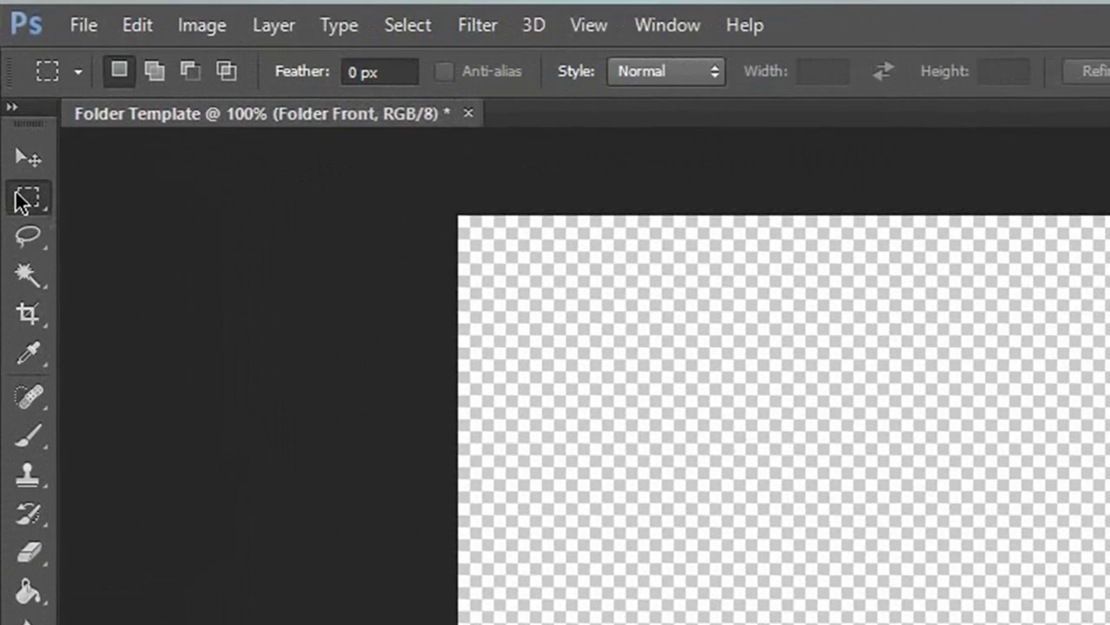
{"action": "right_click", "coordinate": [15, 139]}
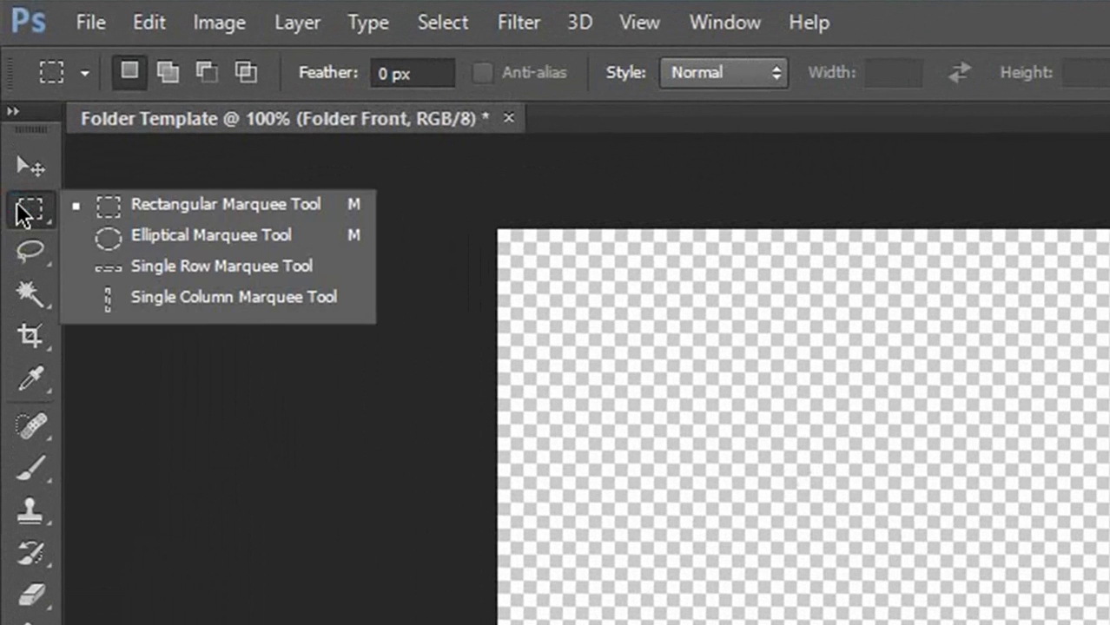
{"action": "left_click", "coordinate": [150, 203]}
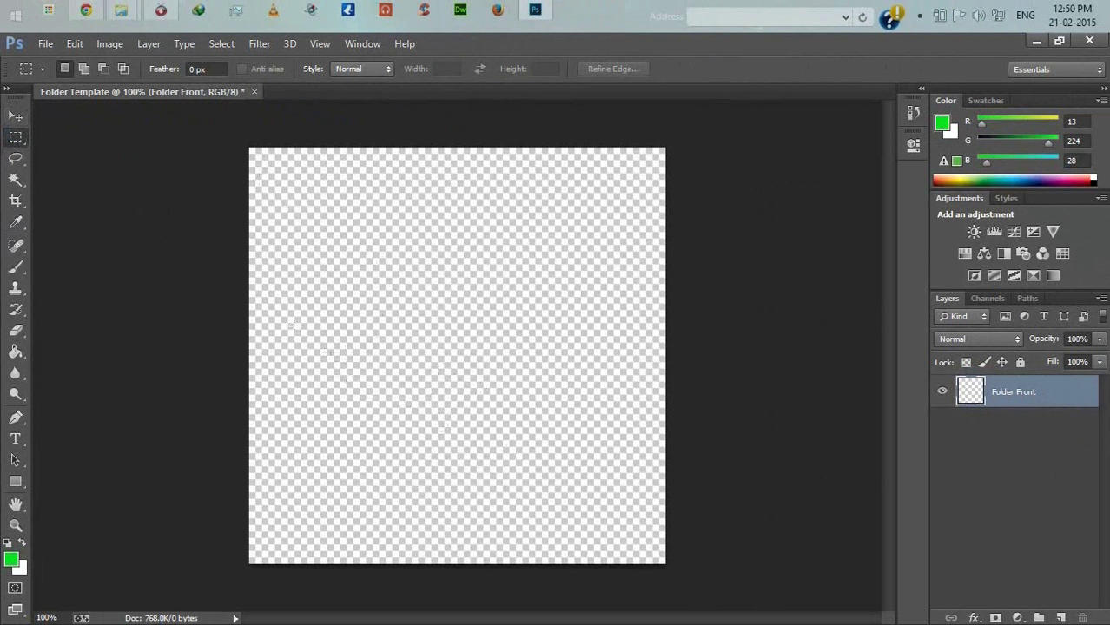
{"action": "left_click_drag", "start_coordinate": [257, 263], "coordinate": [657, 522]}
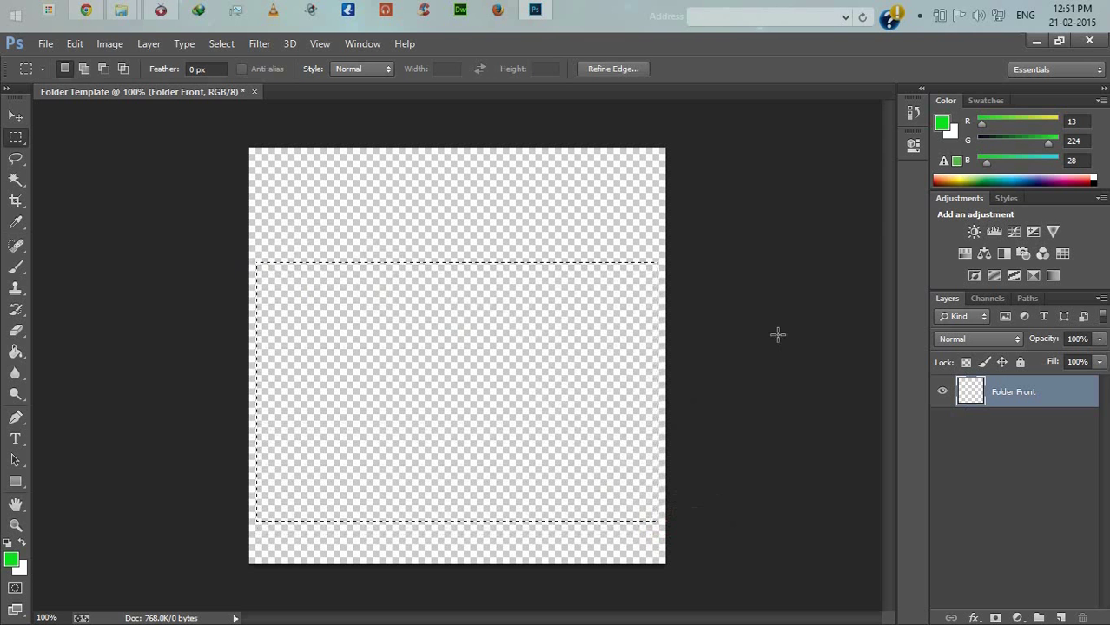
{"action": "key", "text": "Up"}
{"action": "key", "text": "Up"}
{"action": "key", "text": "Up"}
{"action": "key", "text": "Left"}
{"action": "key", "text": "Left"}
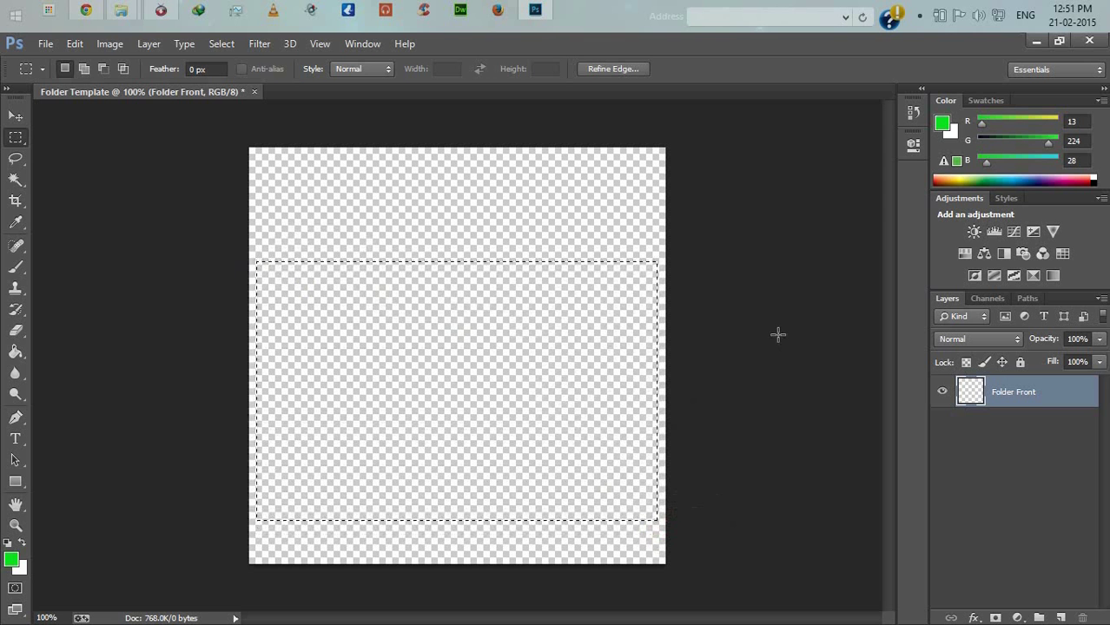
Transform the selection with Perspective so it tapers into a trapezoid narrower at the bottom
{"action": "key", "text": "Down"}
{"action": "key", "text": "Down"}
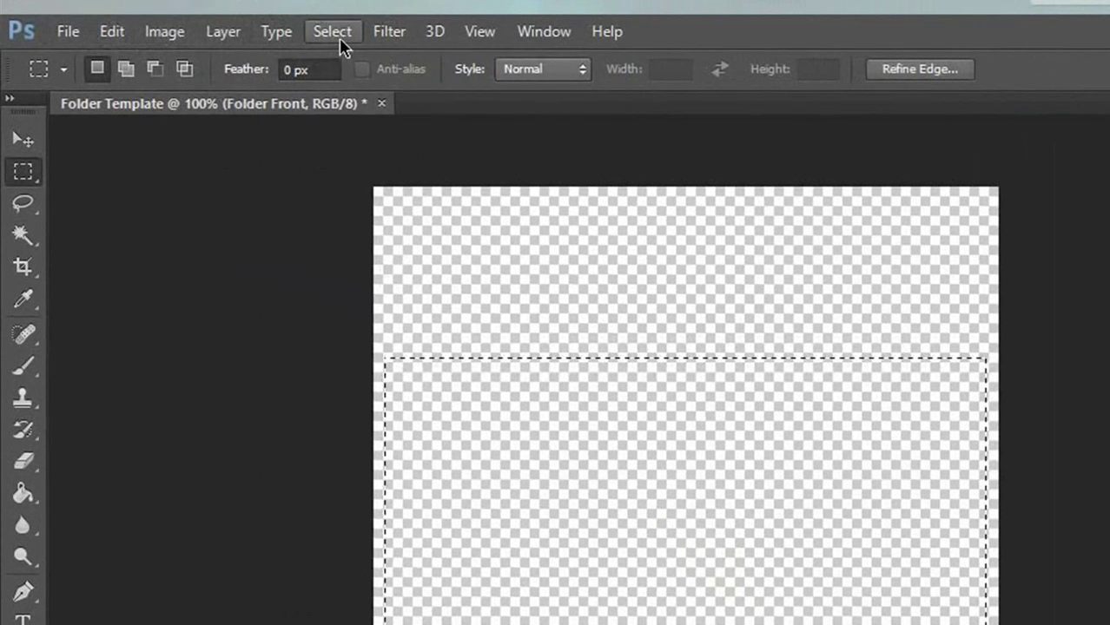
{"action": "left_click", "coordinate": [313, 37]}
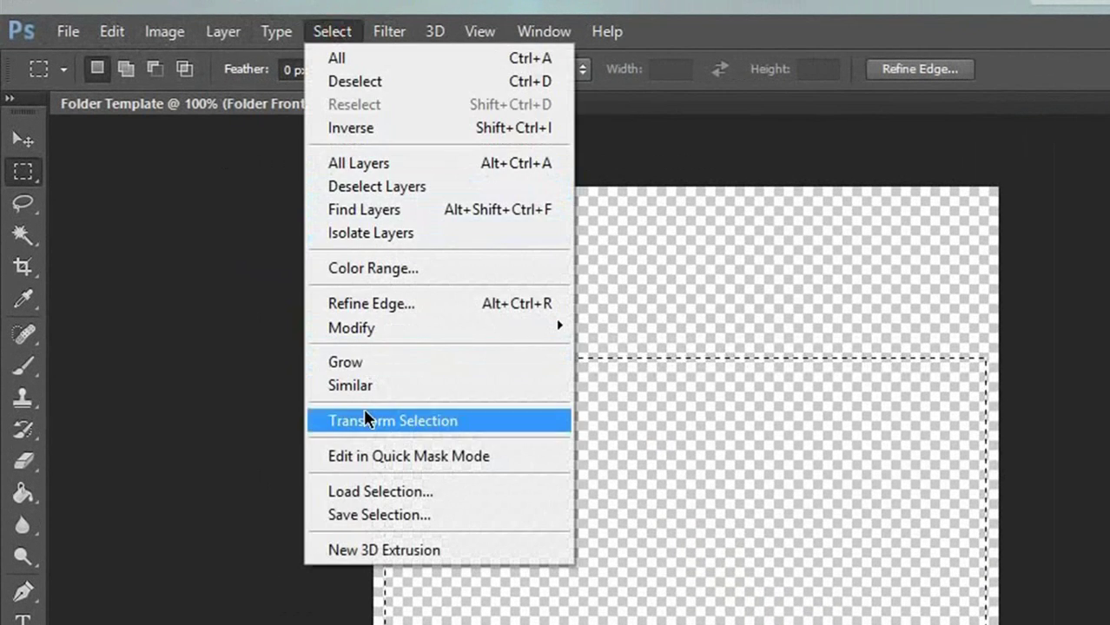
{"action": "left_click", "coordinate": [325, 29]}
{"action": "left_click", "coordinate": [325, 29]}
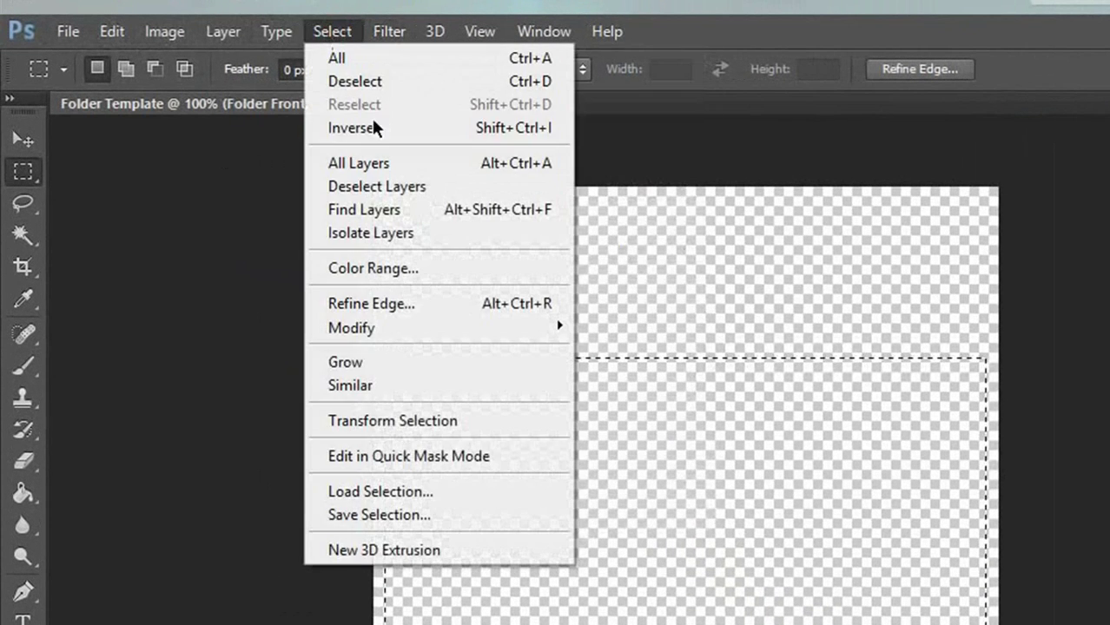
{"action": "left_click", "coordinate": [368, 419]}
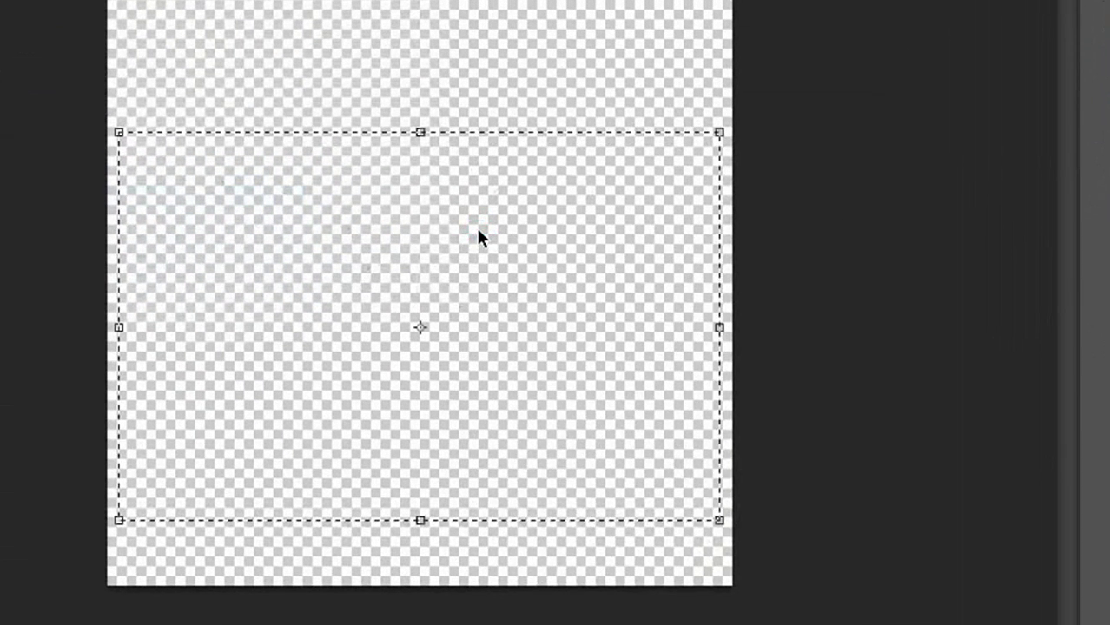
{"action": "right_click", "coordinate": [496, 329]}
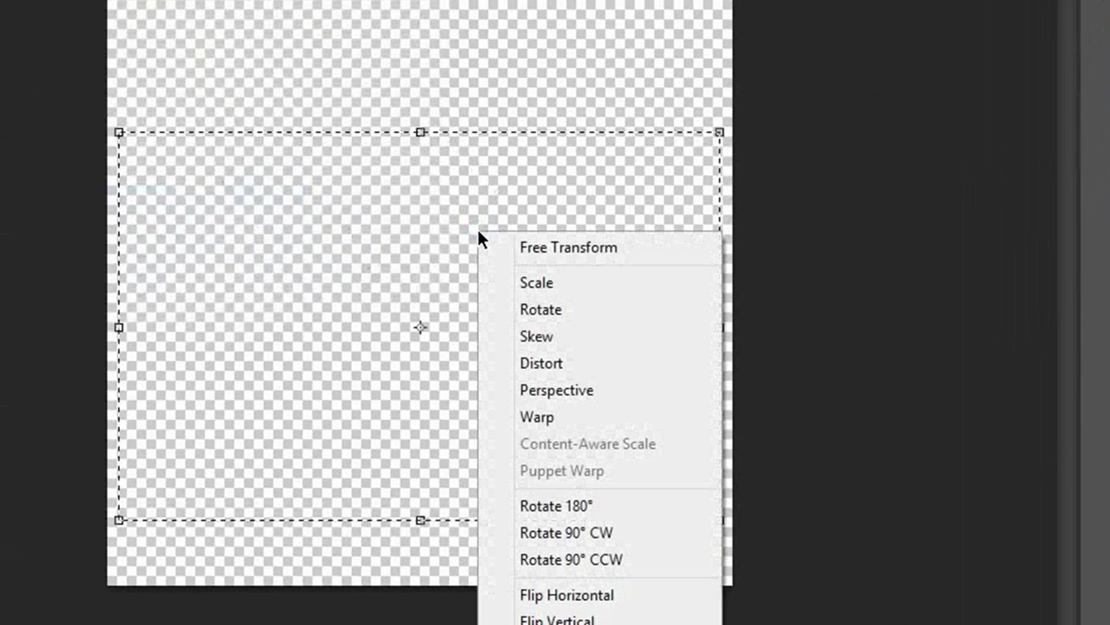
{"action": "left_click", "coordinate": [535, 393]}
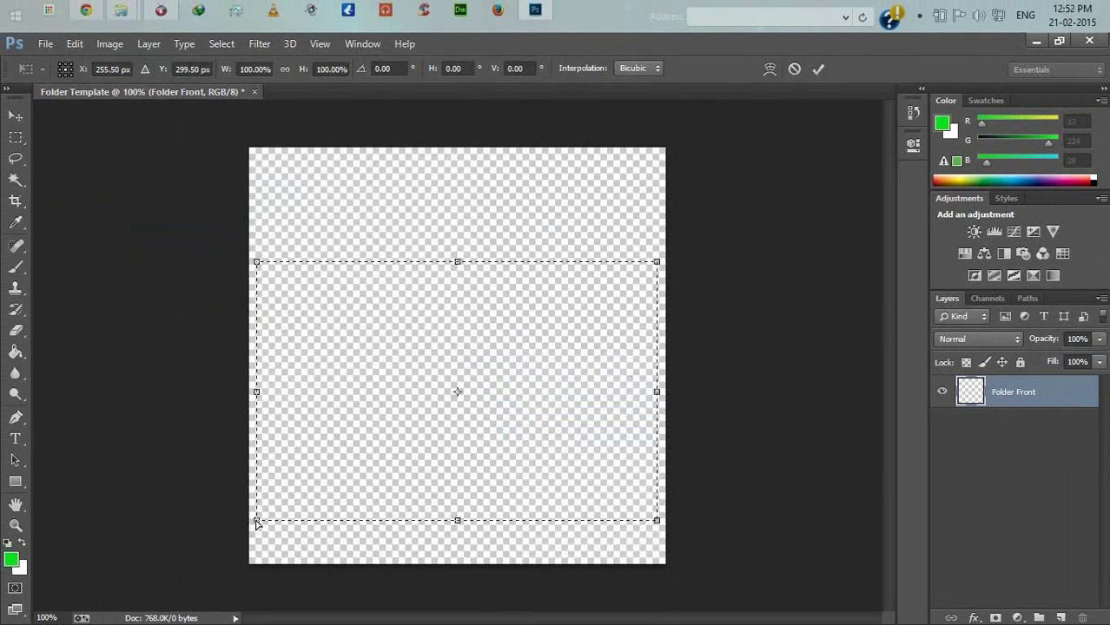
{"action": "left_click", "coordinate": [256, 520]}
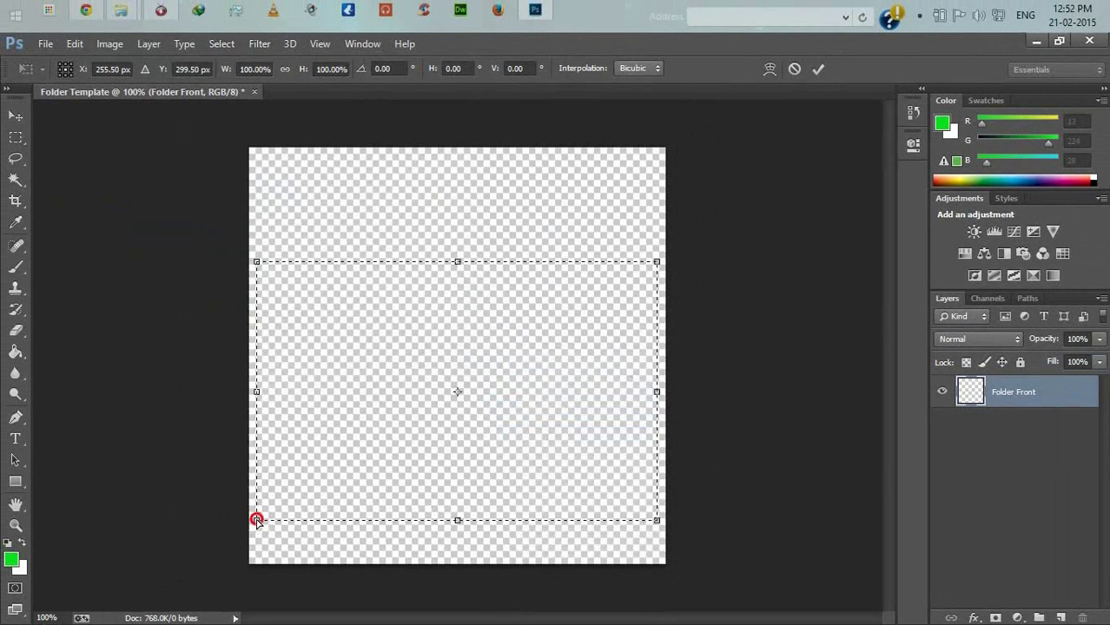
{"action": "left_click_drag", "start_coordinate": [259, 521], "coordinate": [271, 520]}
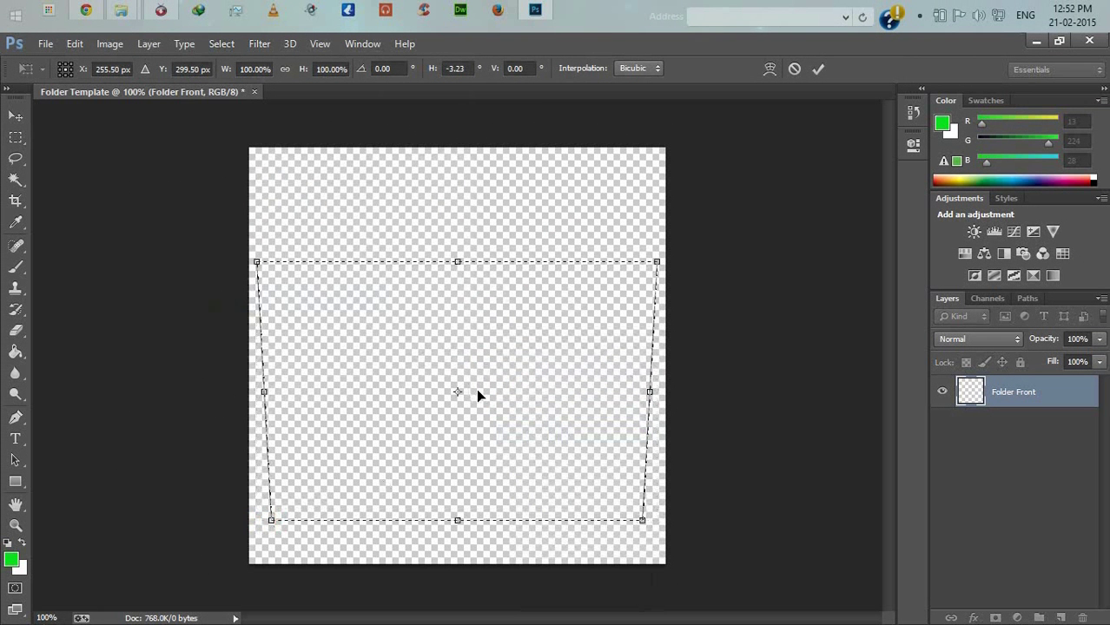
{"action": "key", "text": "Return"}
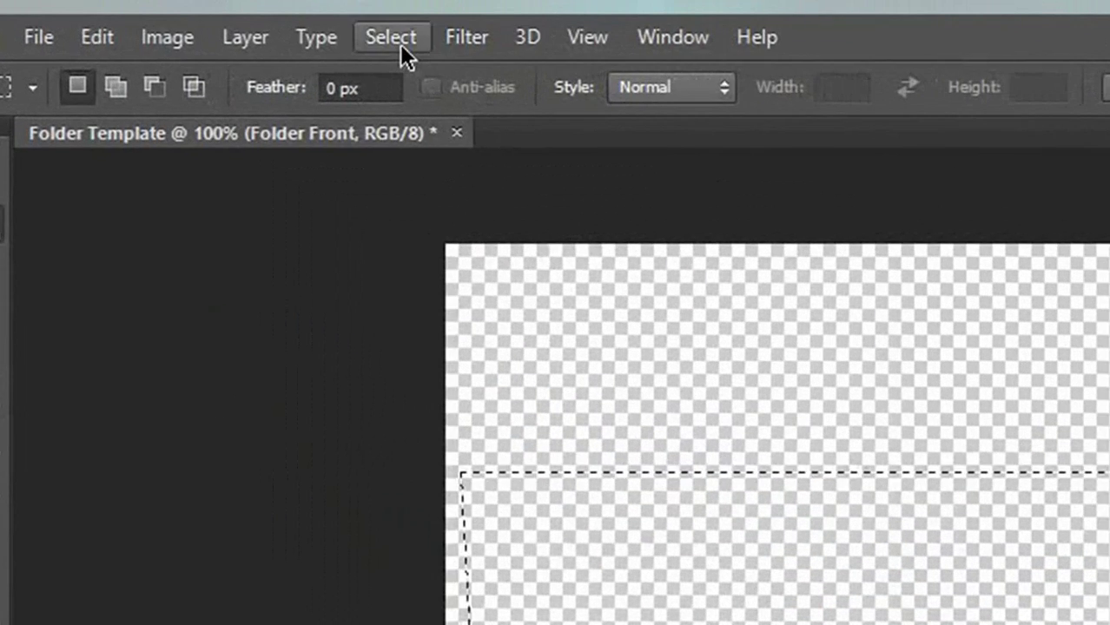
Refine the selection edge with Smooth 100 and Shift Edge -100
{"action": "left_click", "coordinate": [400, 43]}
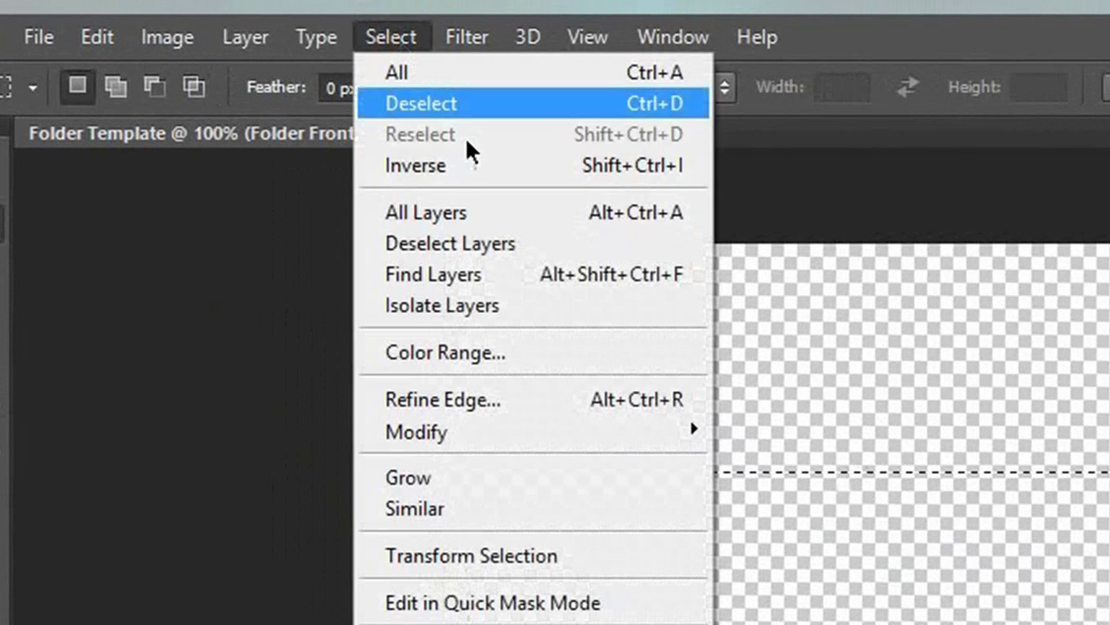
{"action": "left_click", "coordinate": [460, 402]}
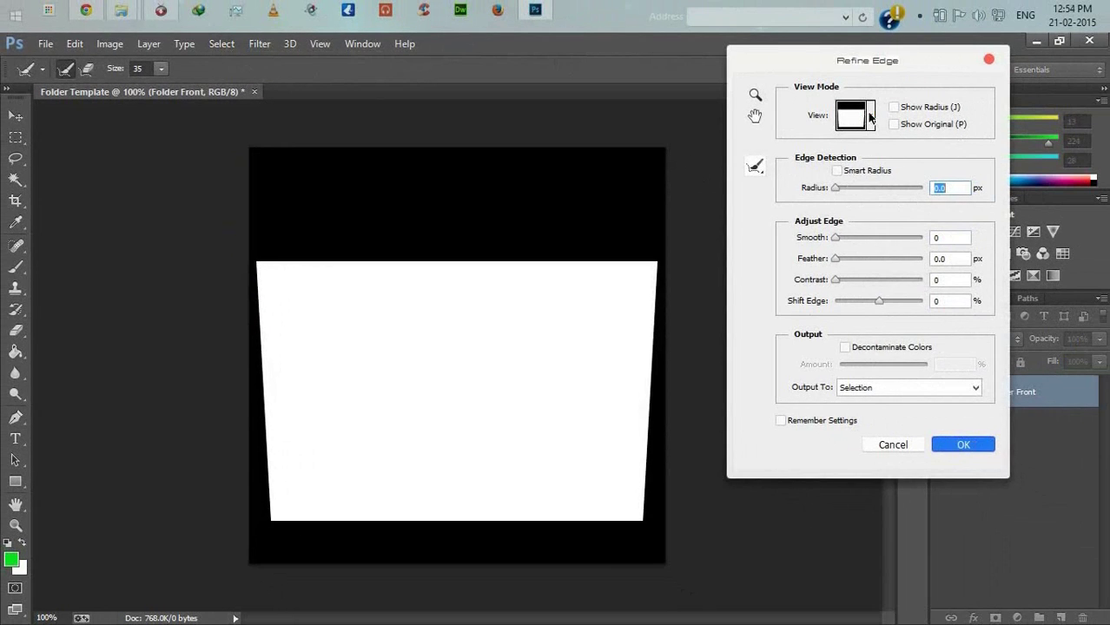
{"action": "left_click", "coordinate": [869, 115]}
{"action": "left_click", "coordinate": [838, 291]}
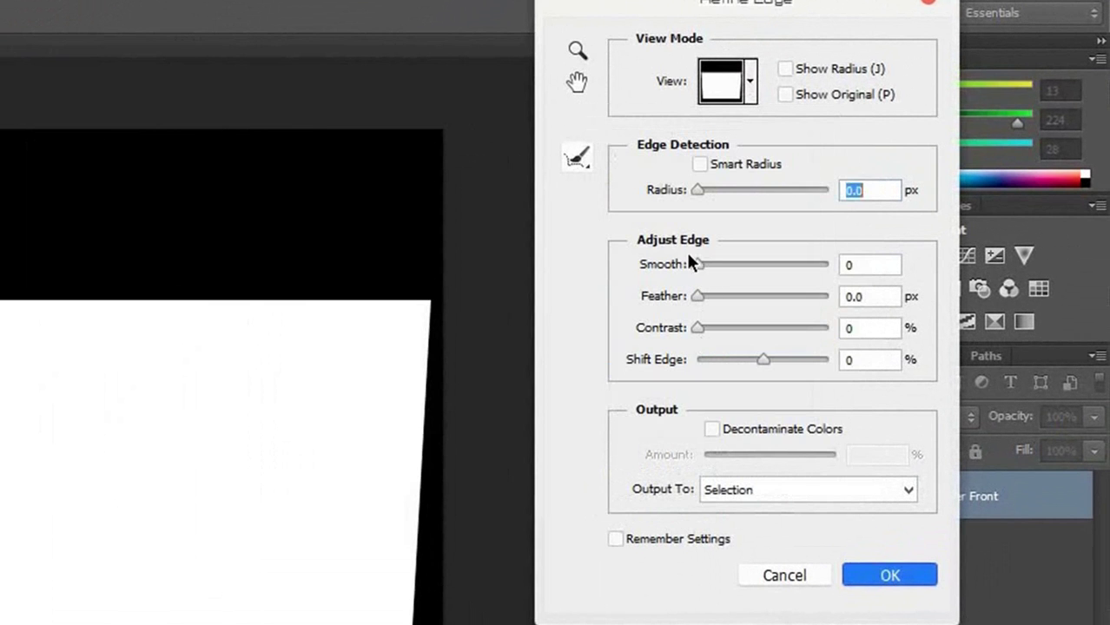
{"action": "left_click_drag", "start_coordinate": [699, 263], "coordinate": [830, 269]}
{"action": "left_click_drag", "start_coordinate": [763, 360], "coordinate": [676, 362]}
{"action": "left_click", "coordinate": [886, 578]}
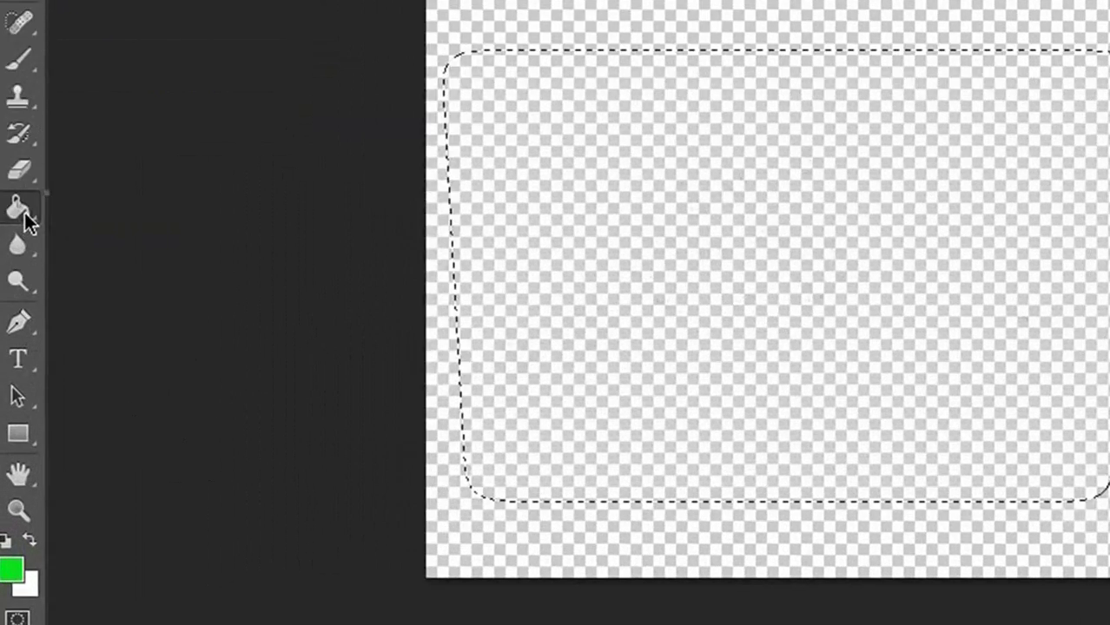
Fill the rounded selection with blue using the Paint Bucket, then deselect
{"action": "right_click", "coordinate": [25, 215]}
{"action": "left_click", "coordinate": [117, 228]}
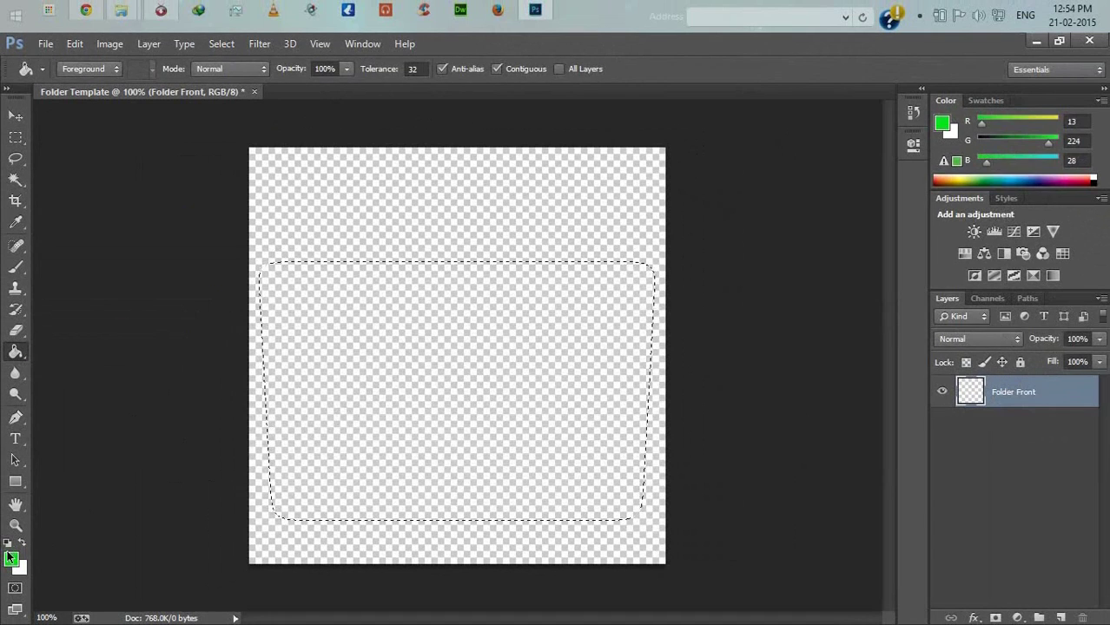
{"action": "left_click", "coordinate": [11, 558]}
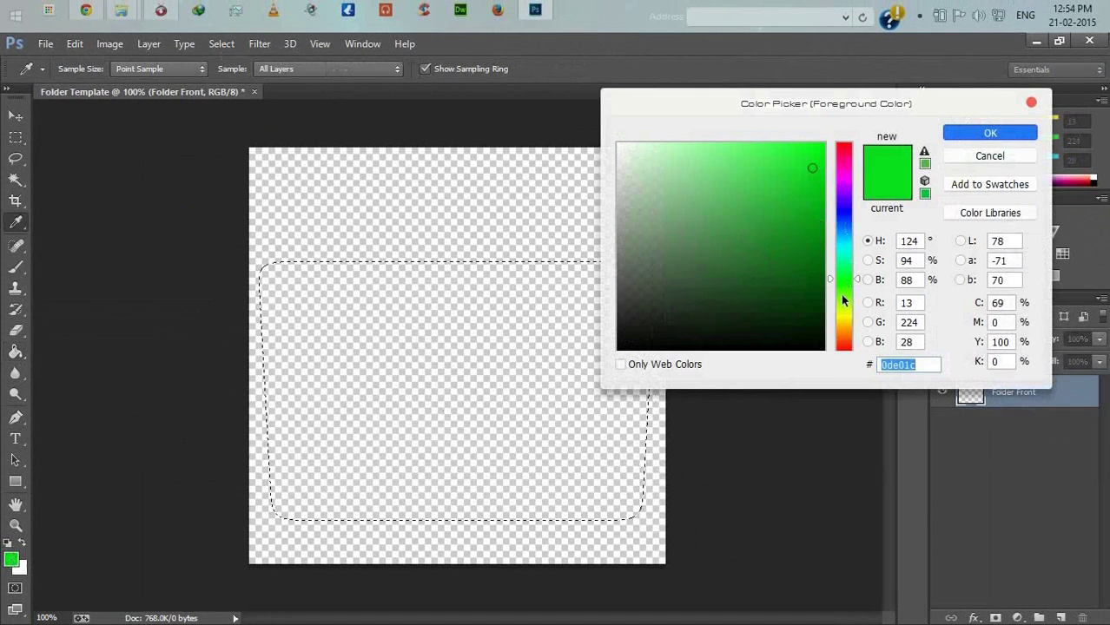
{"action": "left_click", "coordinate": [842, 212]}
{"action": "left_click", "coordinate": [800, 162]}
{"action": "left_click", "coordinate": [813, 154]}
{"action": "left_click", "coordinate": [990, 132]}
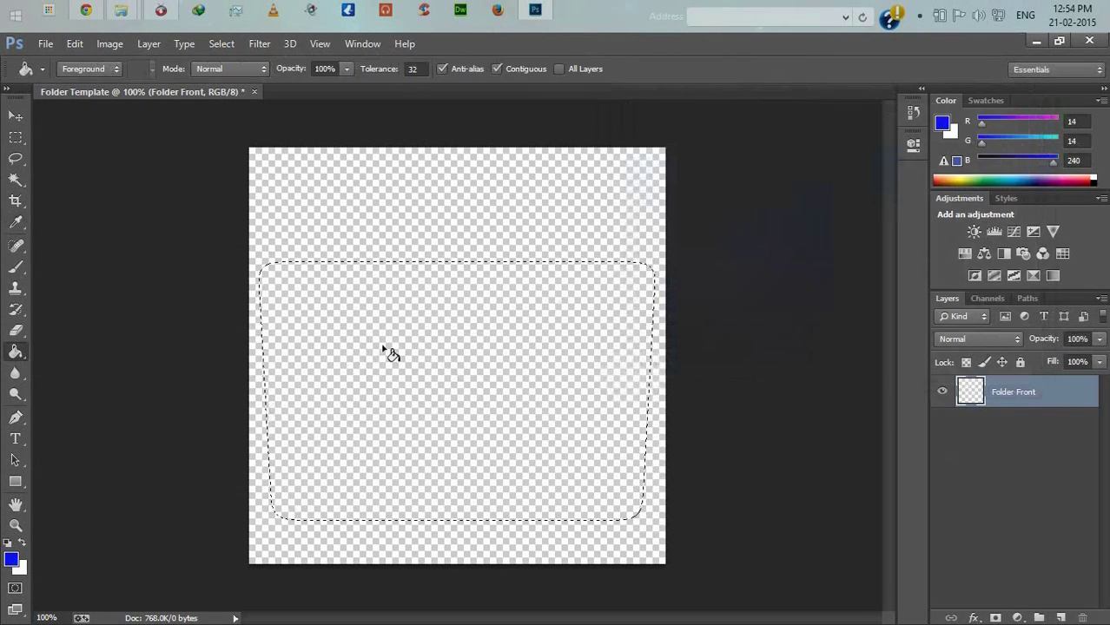
{"action": "left_click", "coordinate": [500, 323]}
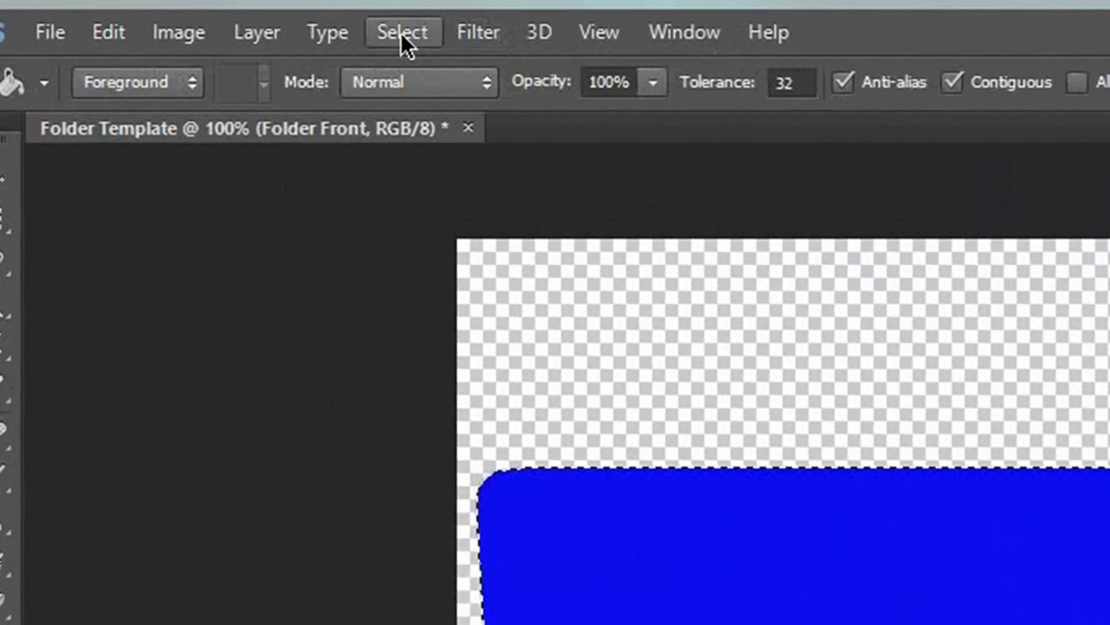
{"action": "left_click", "coordinate": [401, 32]}
{"action": "left_click", "coordinate": [465, 106]}
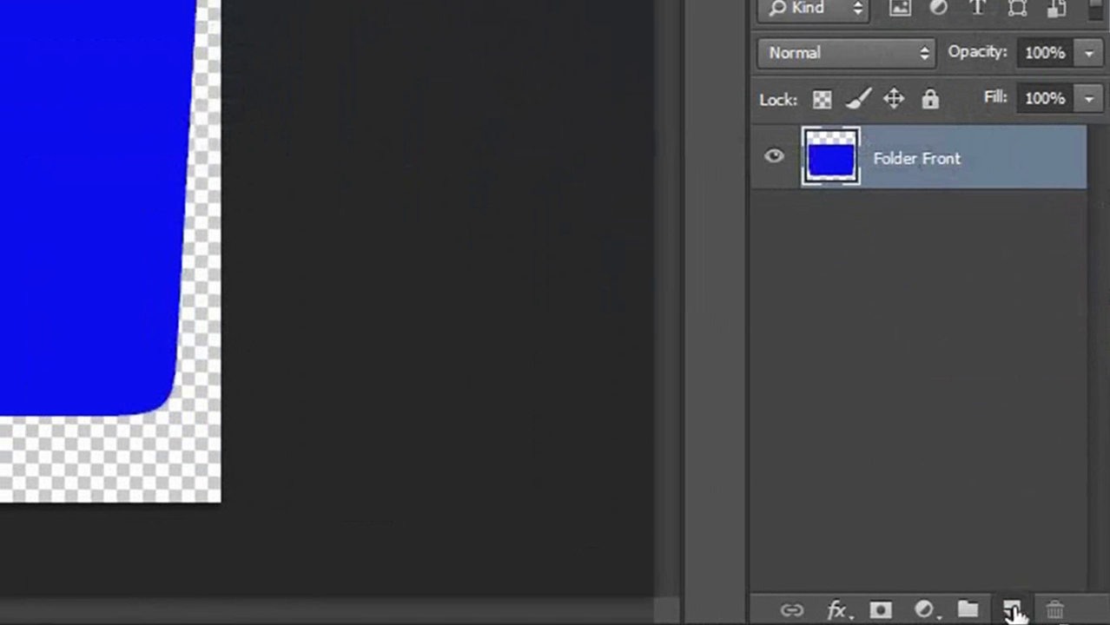
Add a new layer named 'Folder top' and move it beneath Folder Front
{"action": "left_click", "coordinate": [1061, 618]}
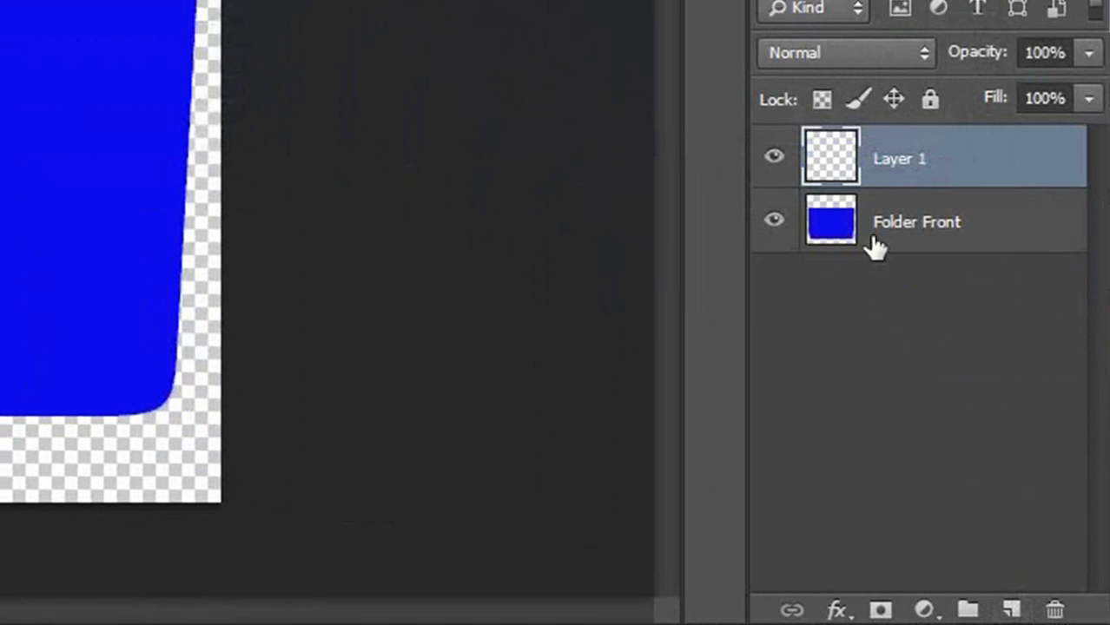
{"action": "double_click", "coordinate": [905, 162]}
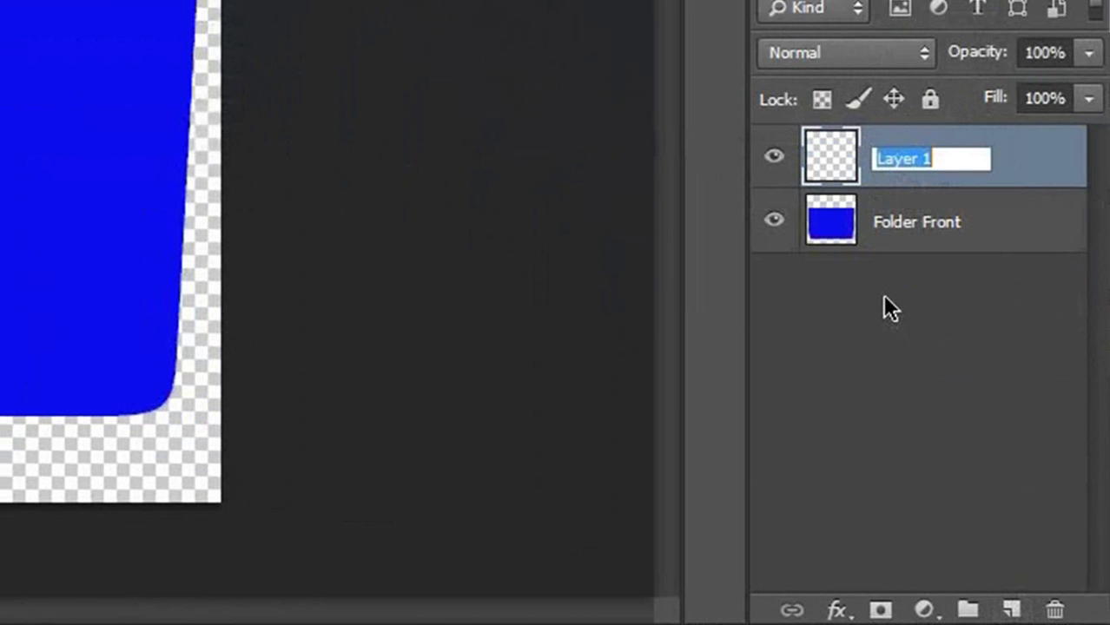
{"action": "type", "text": "Fo"}
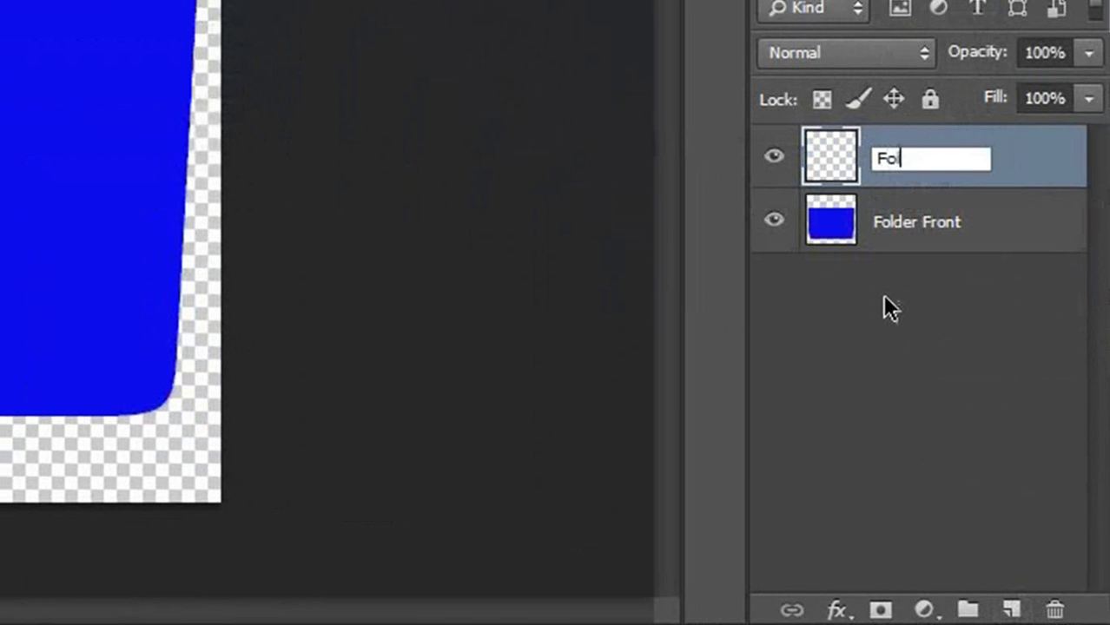
{"action": "type", "text": "lder top"}
{"action": "key", "text": "Return"}
{"action": "left_click_drag", "start_coordinate": [926, 161], "coordinate": [940, 241]}
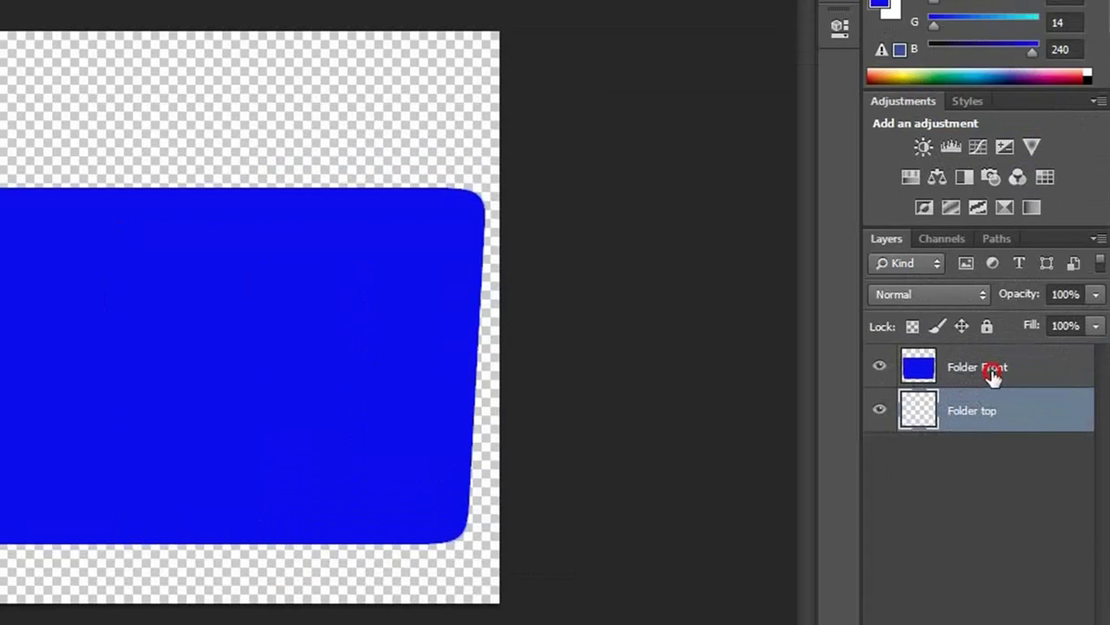
{"action": "left_click", "coordinate": [1025, 396]}
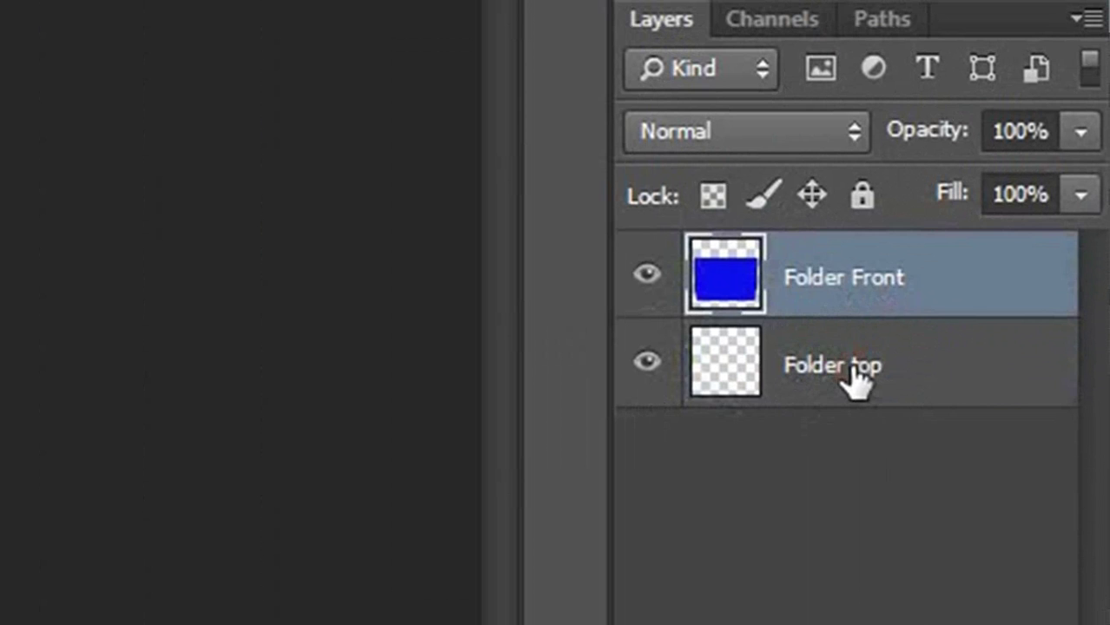
{"action": "left_click", "coordinate": [853, 372]}
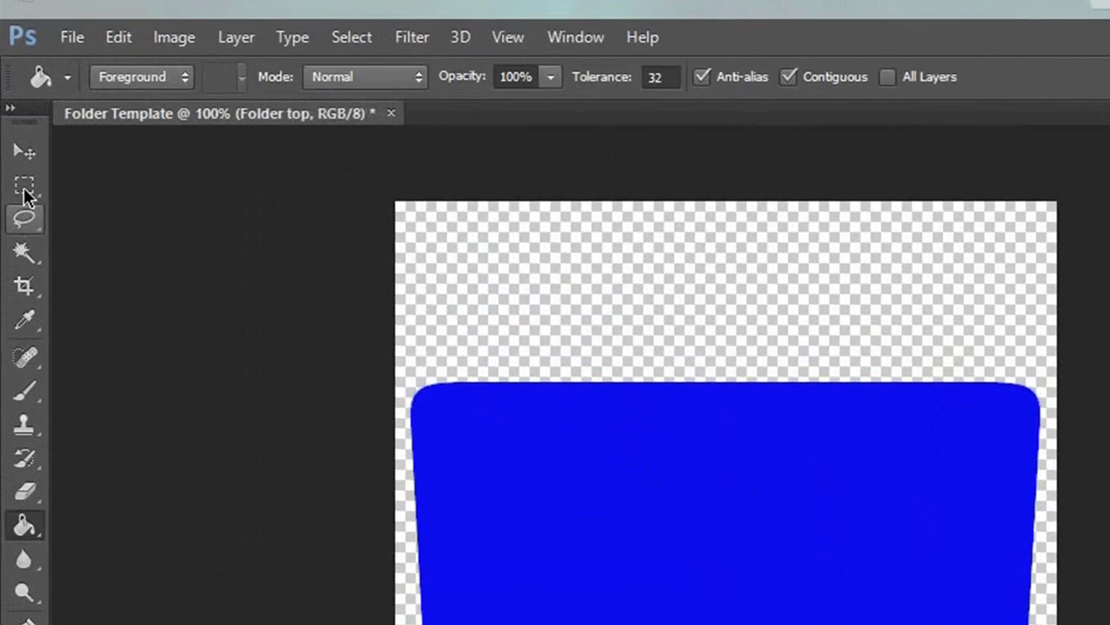
Marquee a rectangular strip across the folder's top edge and nudge it right and down
{"action": "right_click", "coordinate": [16, 138]}
{"action": "left_click", "coordinate": [87, 136]}
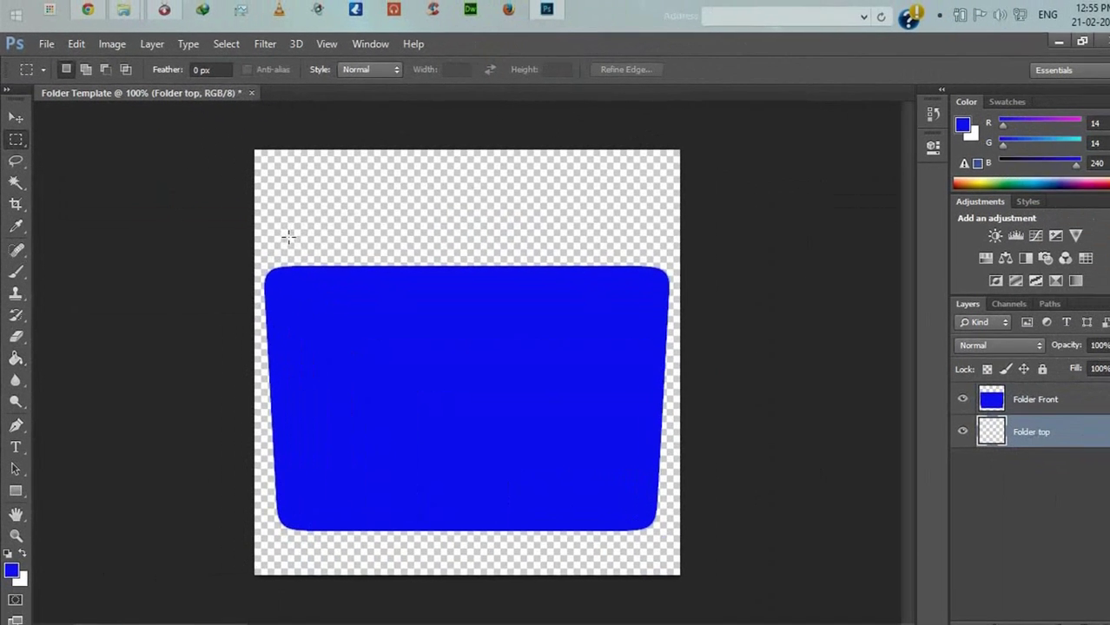
{"action": "left_click_drag", "start_coordinate": [290, 228], "coordinate": [635, 322]}
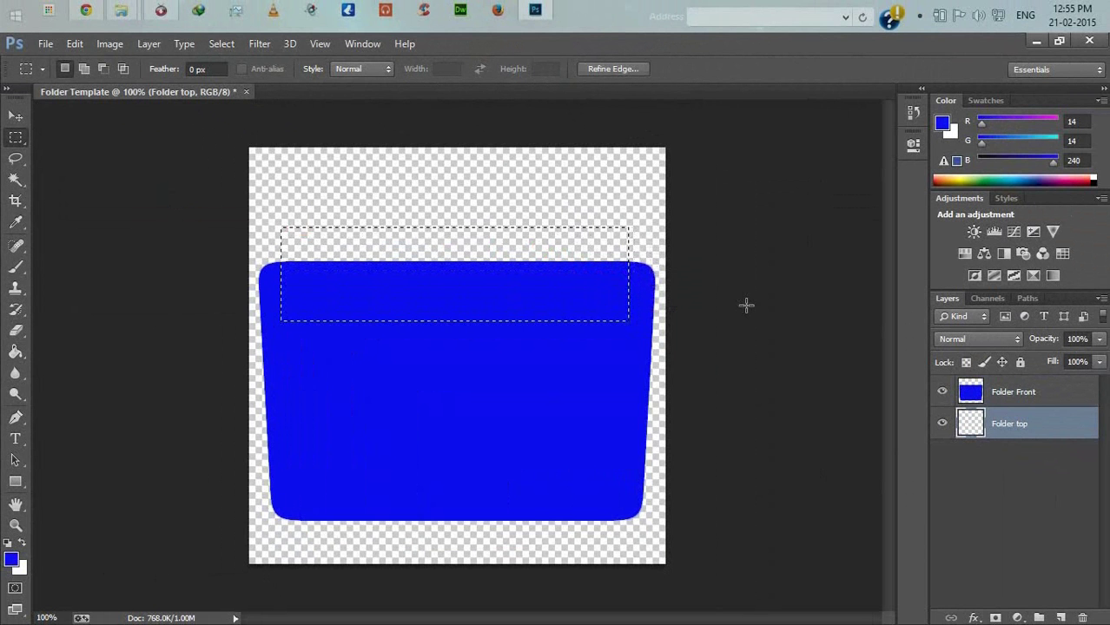
{"action": "key", "text": "Right"}
{"action": "key", "text": "Right"}
{"action": "key", "text": "Right"}
{"action": "key", "text": "Right"}
{"action": "key", "text": "Down"}
{"action": "key", "text": "Down"}
{"action": "key", "text": "Down"}
{"action": "key", "text": "Down"}
{"action": "key", "text": "Down"}
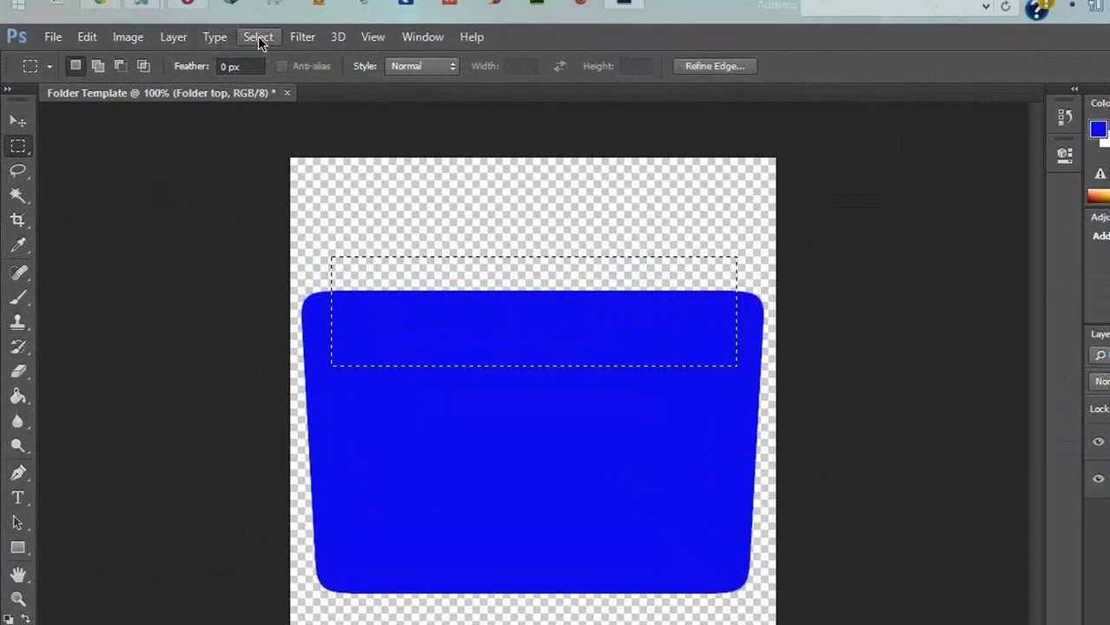
{"action": "left_click", "coordinate": [221, 43]}
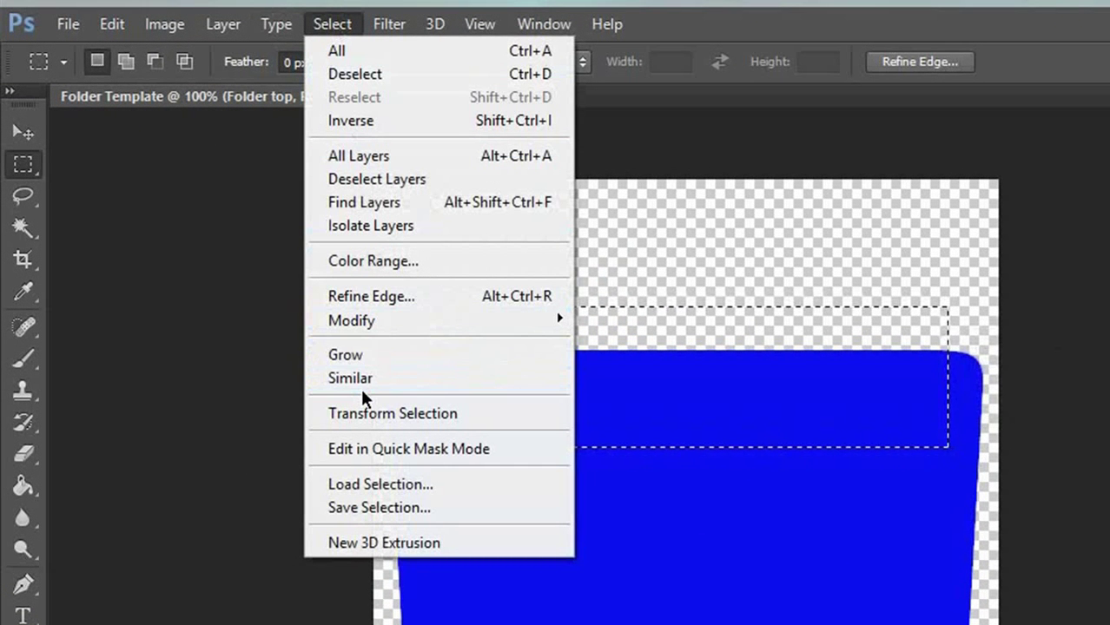
Round the strip selection's corners with Refine Edge at Smooth 100 and Shift Edge -100
{"action": "left_click", "coordinate": [360, 298]}
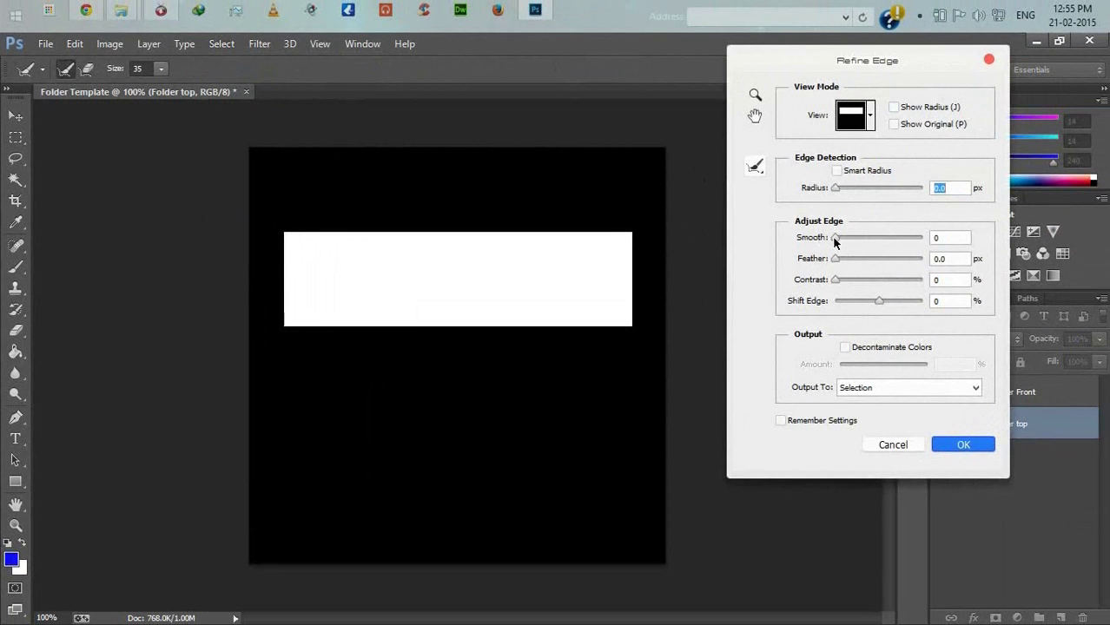
{"action": "left_click_drag", "start_coordinate": [834, 239], "coordinate": [927, 248]}
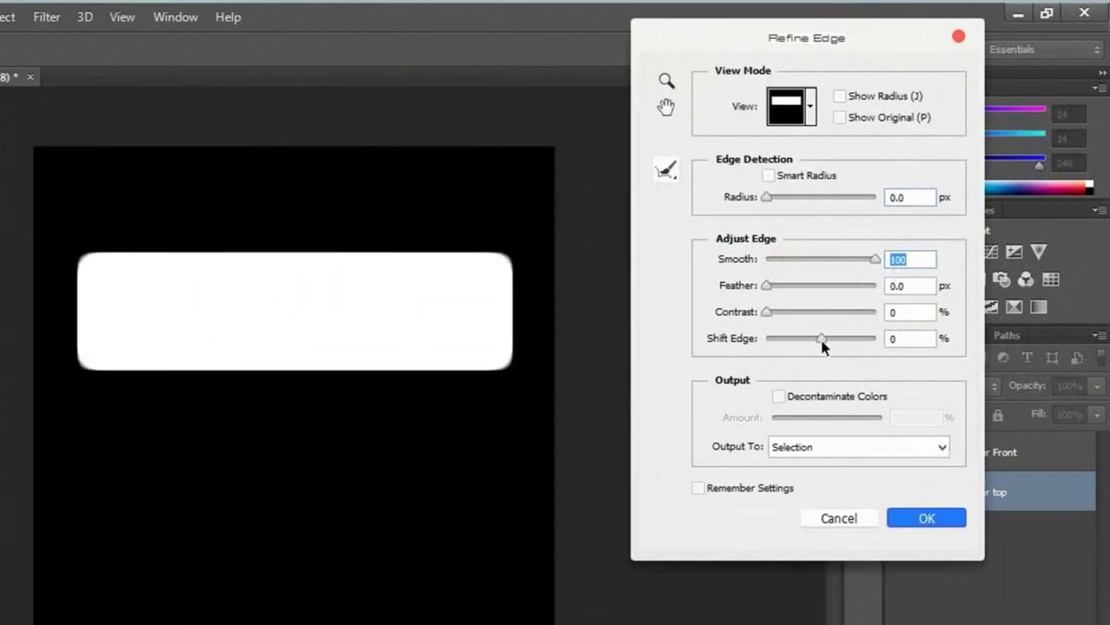
{"action": "left_click_drag", "start_coordinate": [880, 301], "coordinate": [824, 311]}
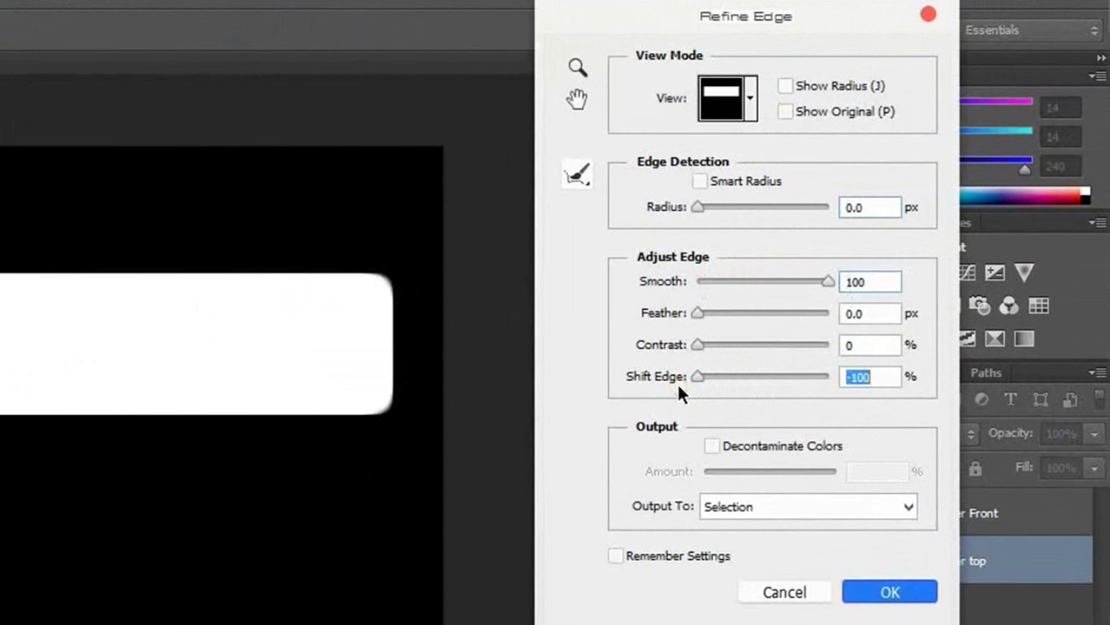
{"action": "left_click", "coordinate": [891, 594]}
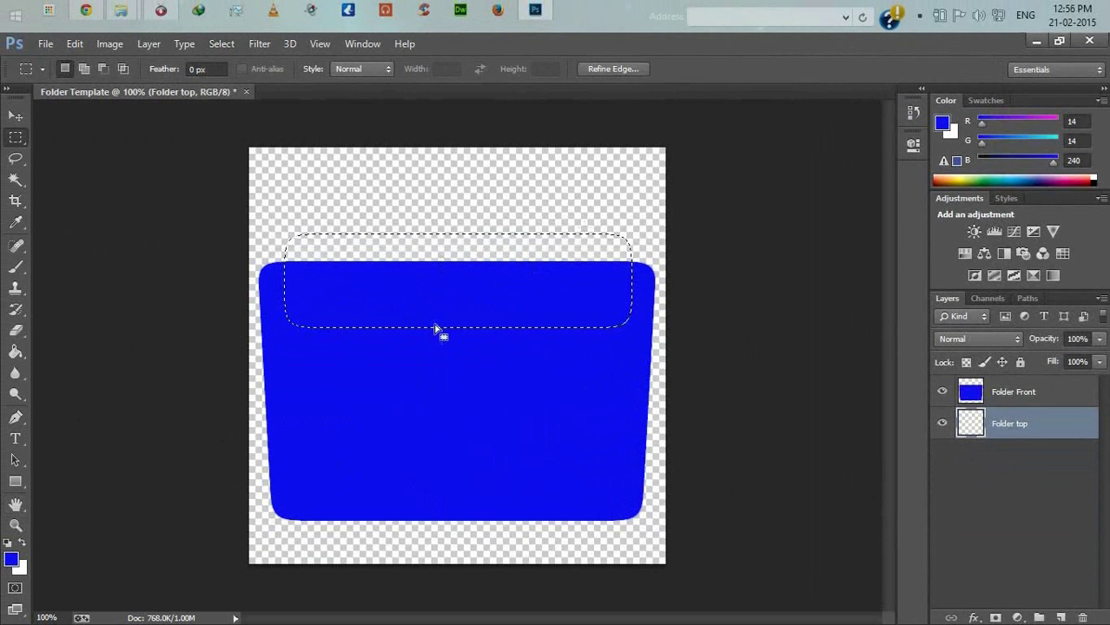
Fill the rounded strip with green (R51, G240, B14) using the Paint Bucket, then deselect
{"action": "right_click", "coordinate": [15, 352]}
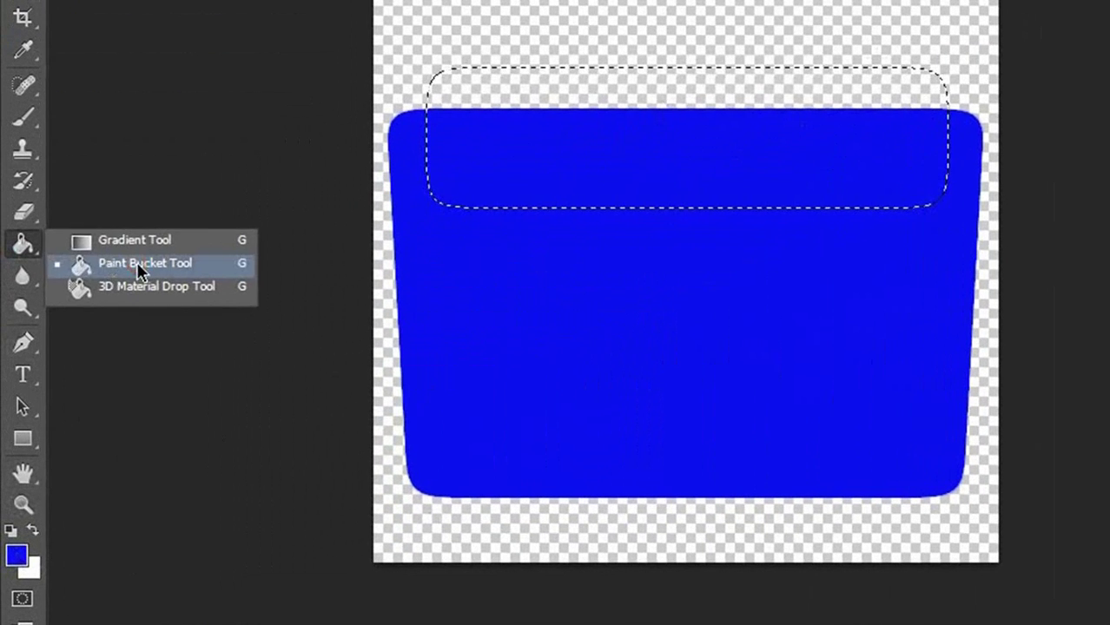
{"action": "left_click", "coordinate": [139, 271]}
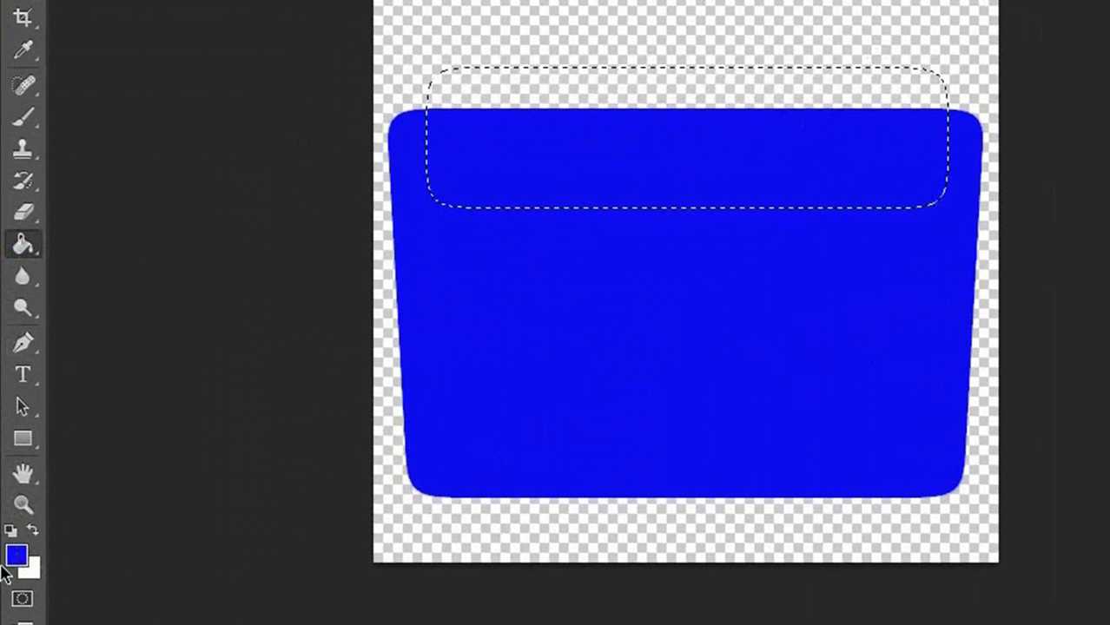
{"action": "left_click", "coordinate": [15, 556]}
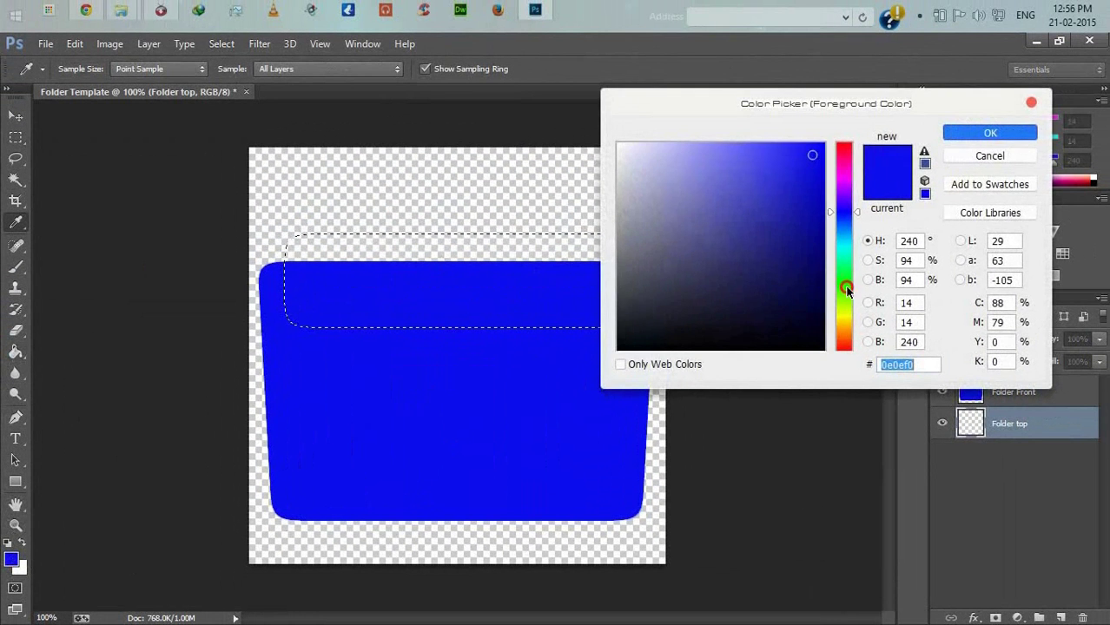
{"action": "left_click", "coordinate": [843, 286]}
{"action": "left_click", "coordinate": [964, 136]}
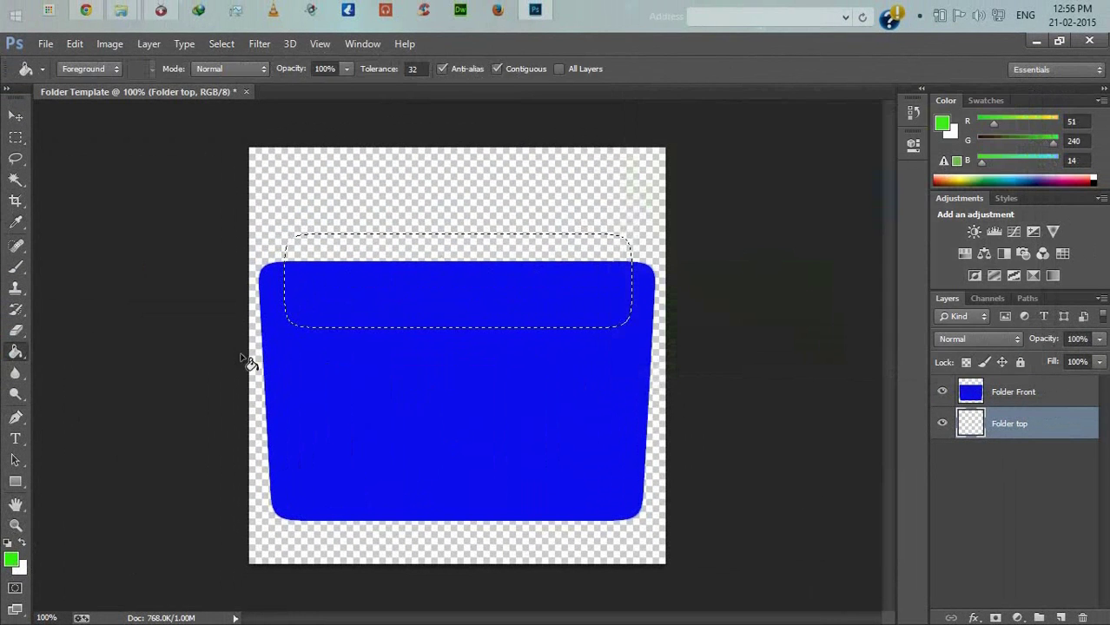
{"action": "left_click", "coordinate": [425, 247]}
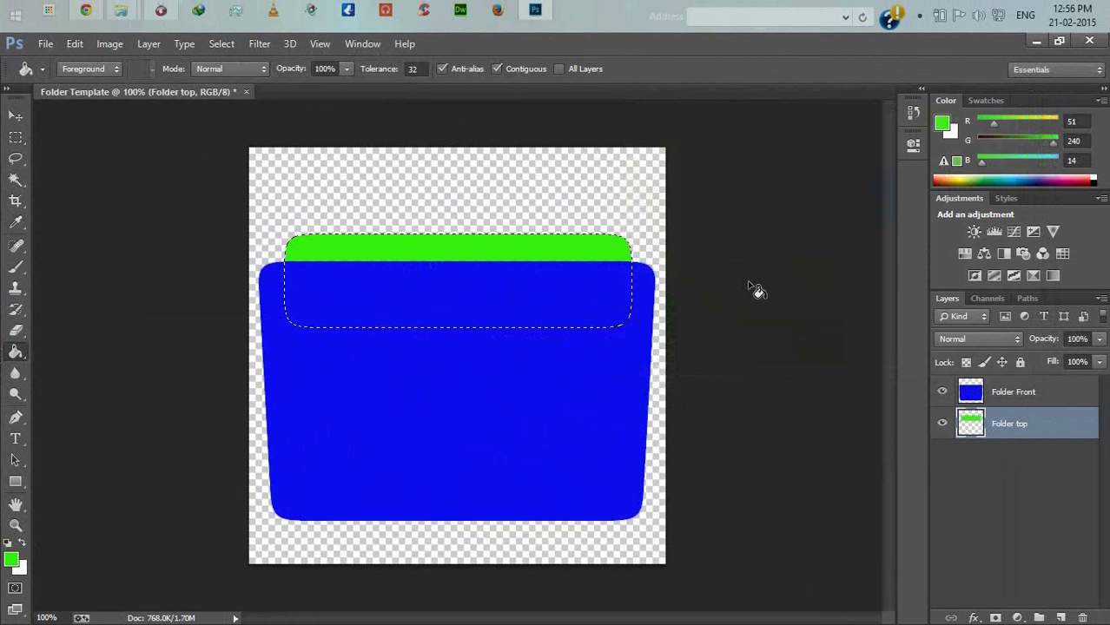
{"action": "key", "text": "ctrl+d"}
{"action": "left_click", "coordinate": [219, 46]}
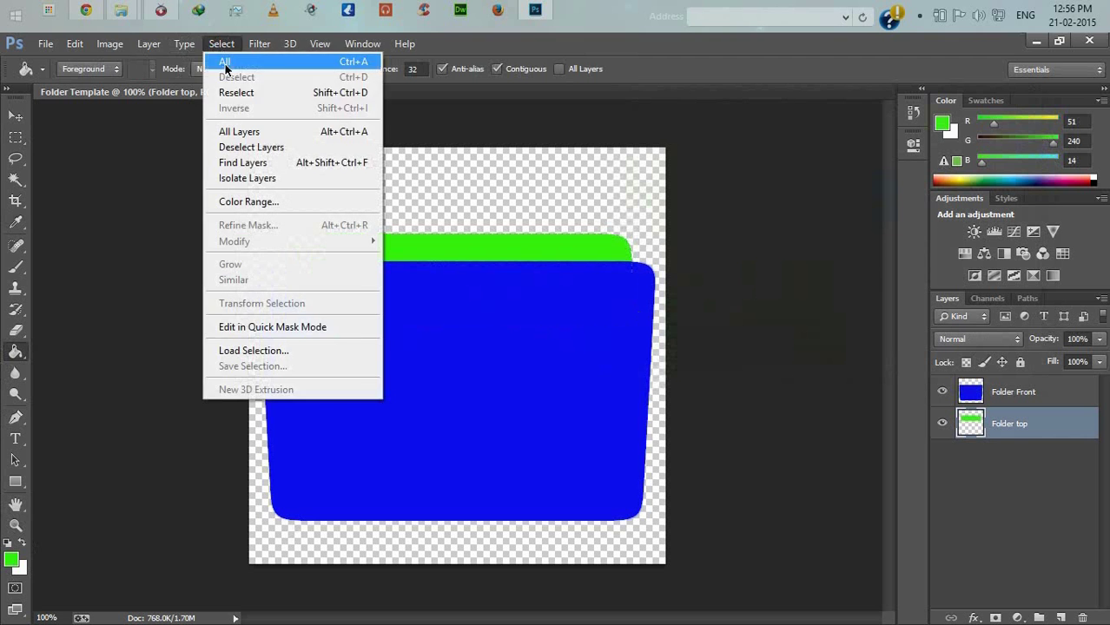
{"action": "left_click", "coordinate": [795, 219]}
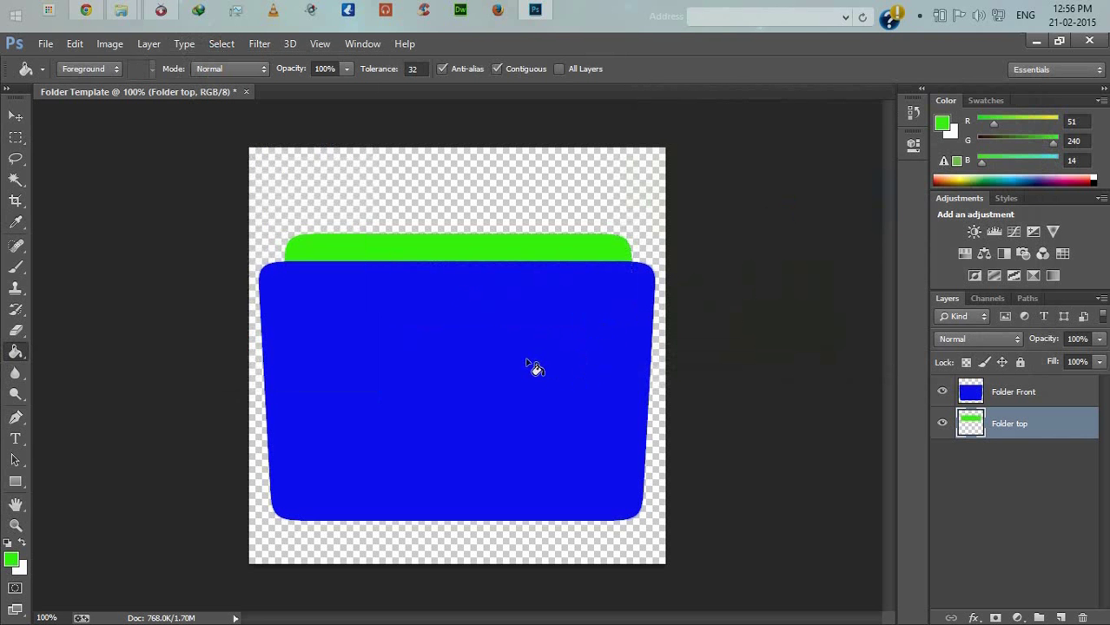
Nudge the green tab slightly downward with the Move tool
{"action": "left_click", "coordinate": [15, 116]}
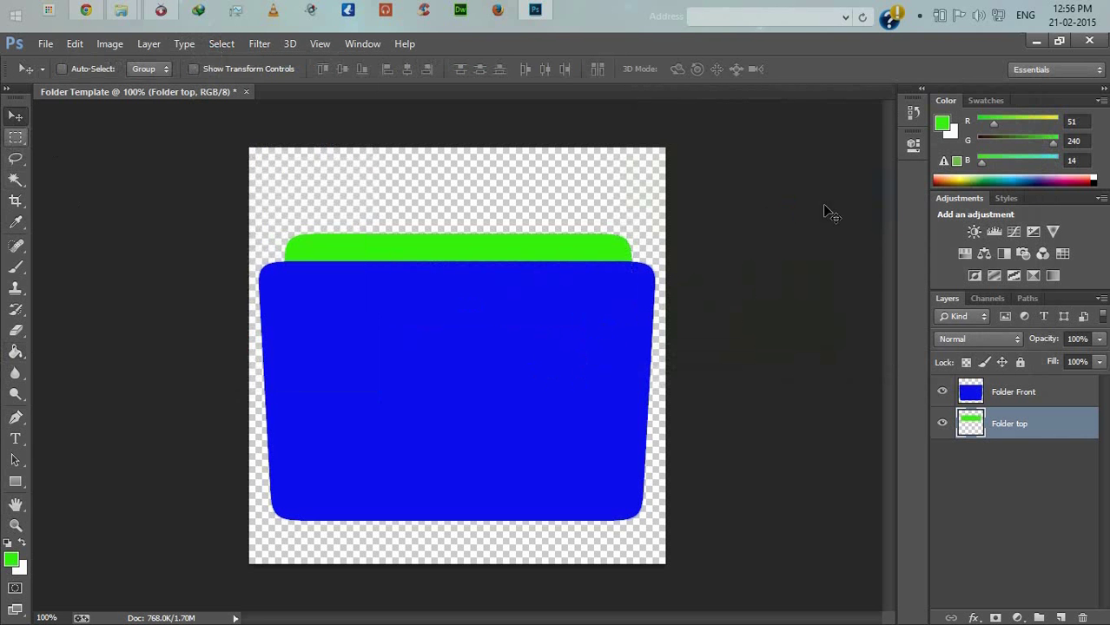
{"action": "key", "text": "Down"}
{"action": "key", "text": "Down"}
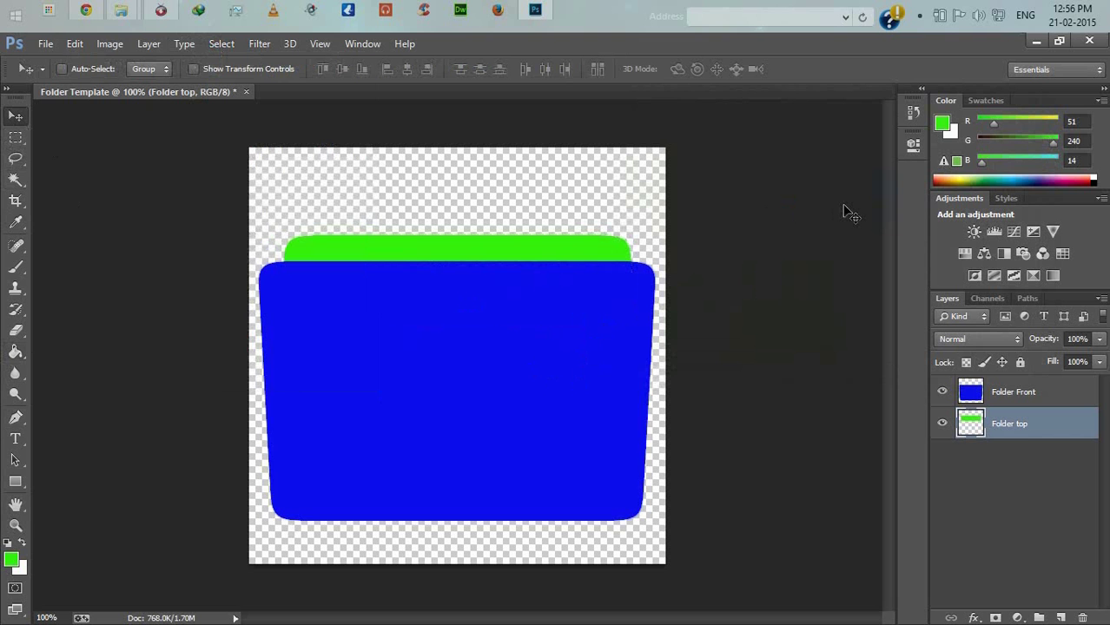
{"action": "key", "text": "Up"}
{"action": "key", "text": "Up"}
{"action": "key", "text": "Up"}
{"action": "key", "text": "Down"}
{"action": "key", "text": "Down"}
{"action": "key", "text": "Down"}
{"action": "key", "text": "Down"}
{"action": "key", "text": "Down"}
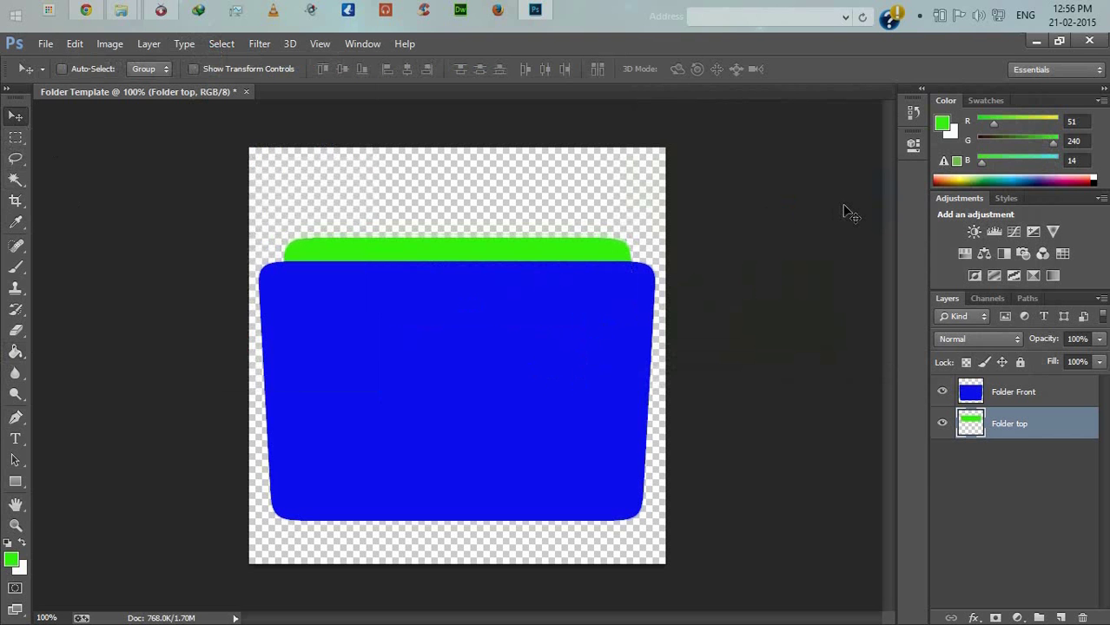
{"action": "key", "text": "Down"}
{"action": "key", "text": "Down"}
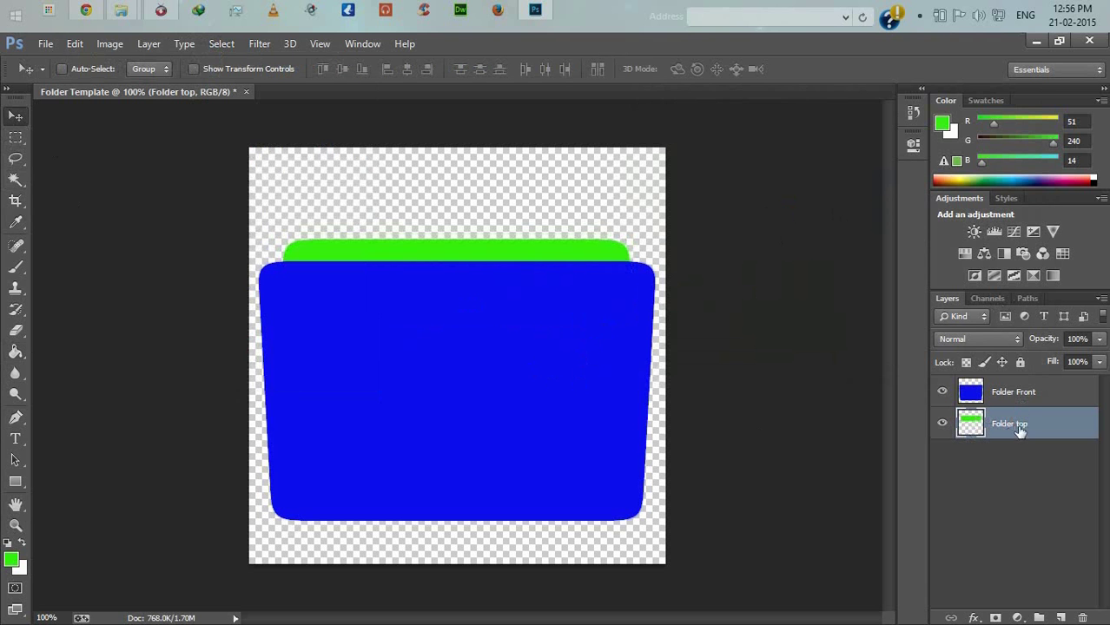
Marquee a box over the green tab's left part and widen its base with Perspective
{"action": "left_click", "coordinate": [12, 137]}
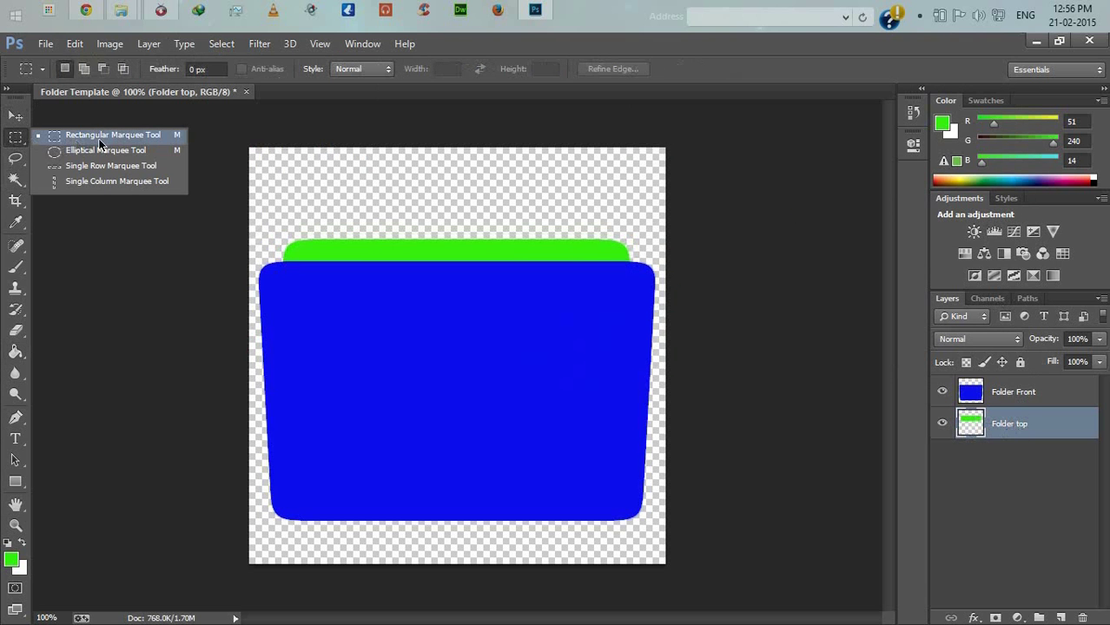
{"action": "left_click", "coordinate": [98, 138]}
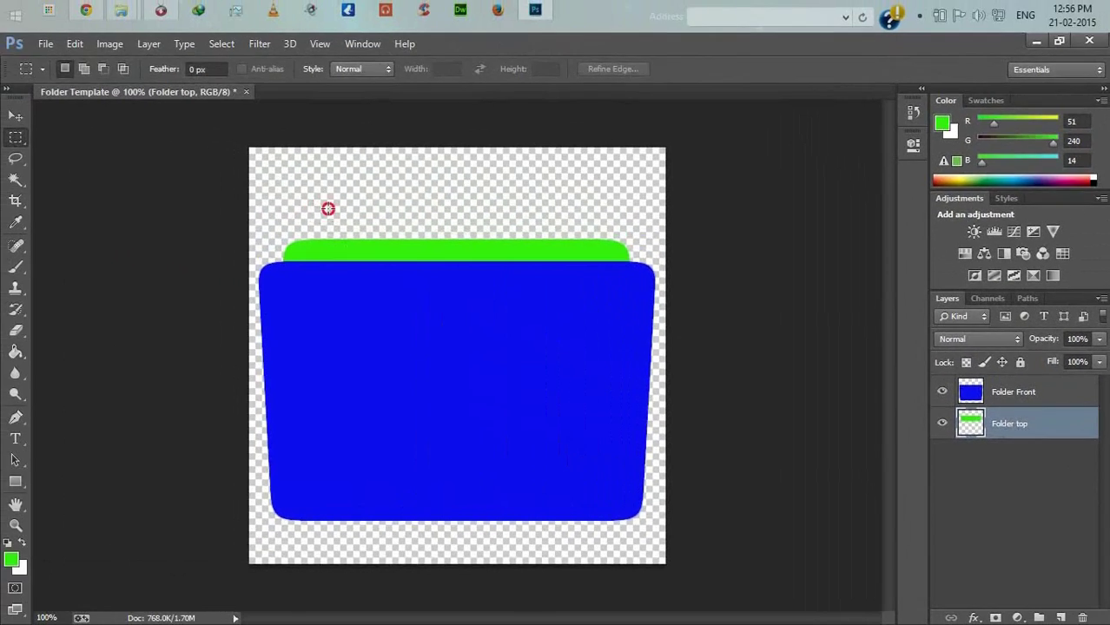
{"action": "left_click_drag", "start_coordinate": [313, 211], "coordinate": [472, 311]}
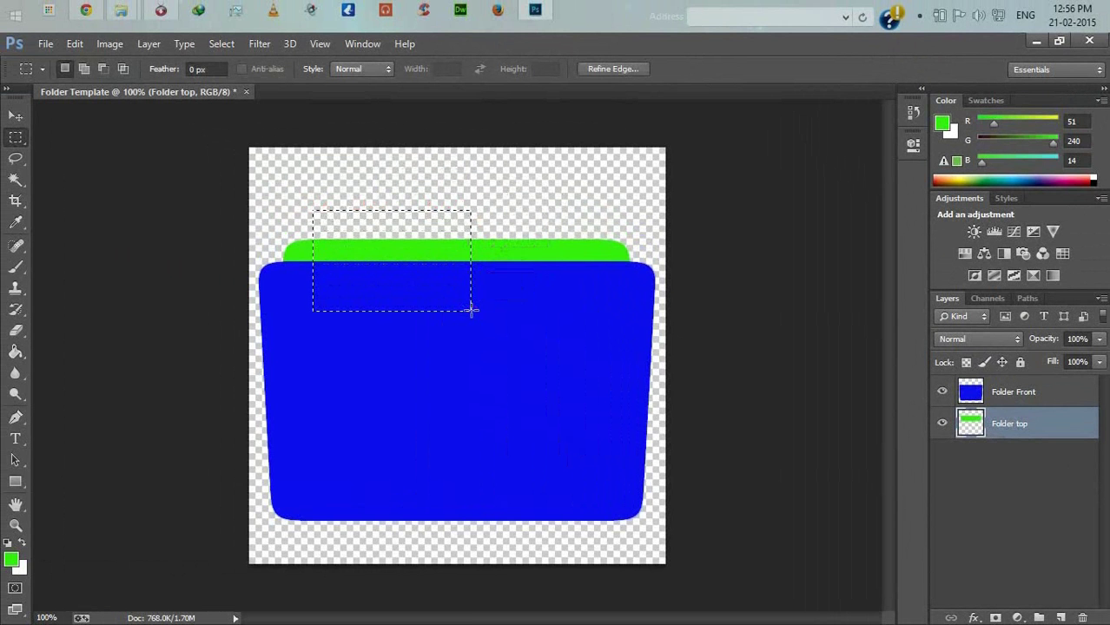
{"action": "left_click", "coordinate": [222, 44]}
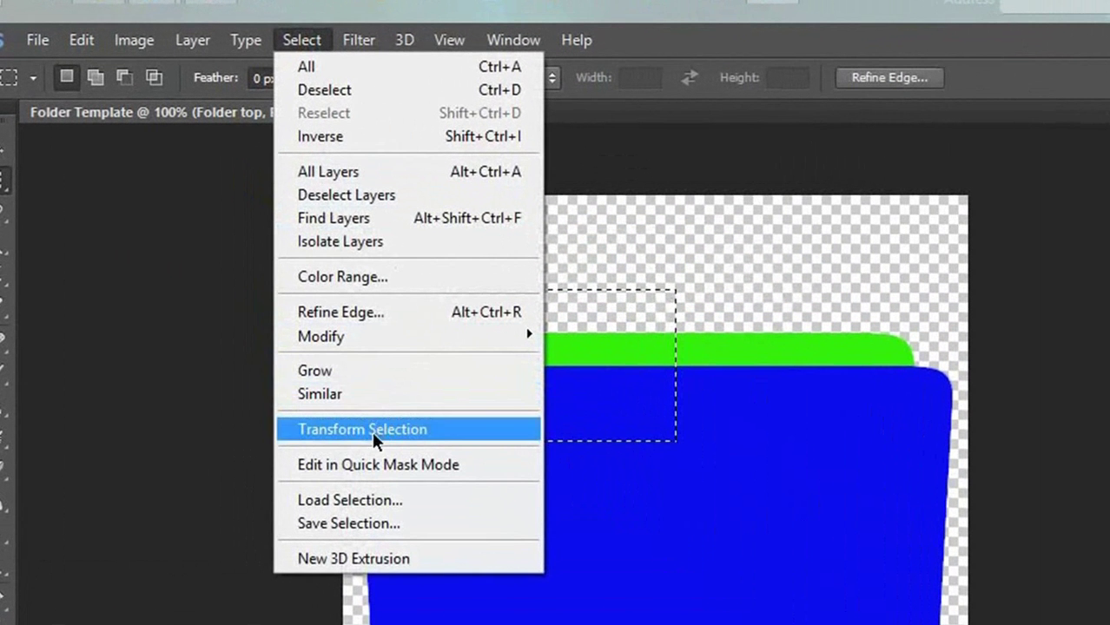
{"action": "left_click", "coordinate": [300, 432]}
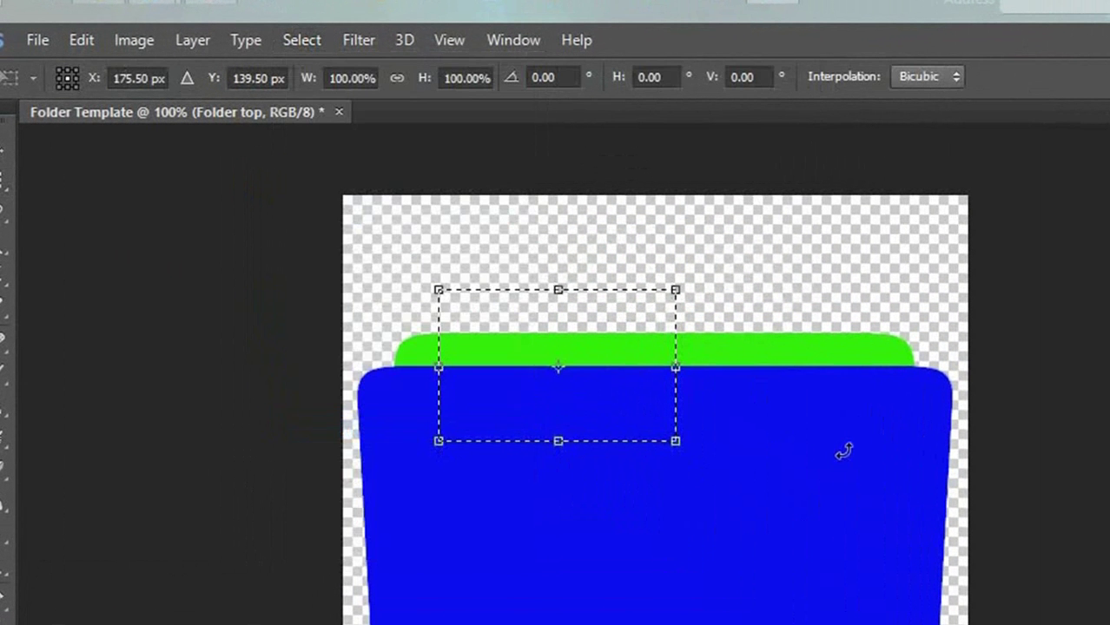
{"action": "right_click", "coordinate": [489, 387]}
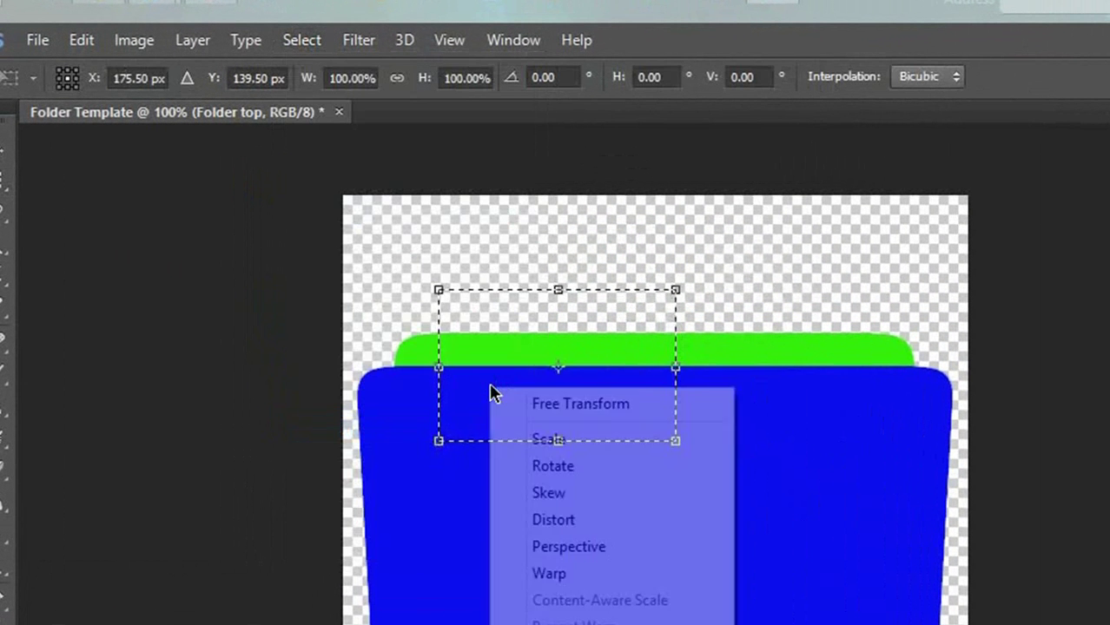
{"action": "left_click", "coordinate": [557, 549]}
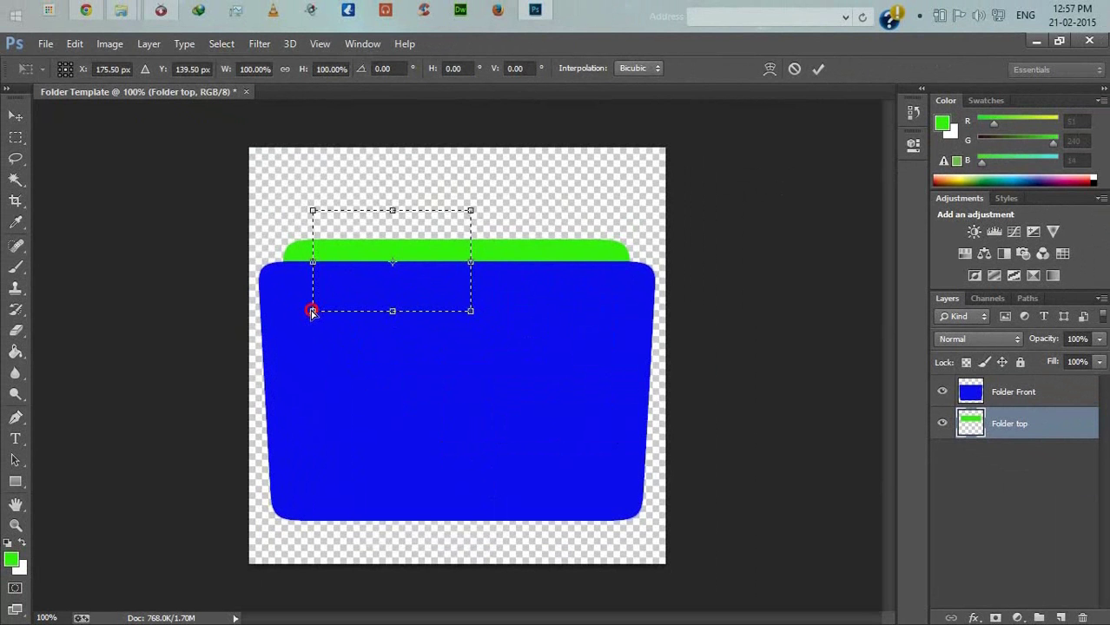
{"action": "left_click_drag", "start_coordinate": [311, 313], "coordinate": [296, 313]}
Commit the trapezoid selection and round its corners with Refine Edge Smooth 100
{"action": "key", "text": "Return"}
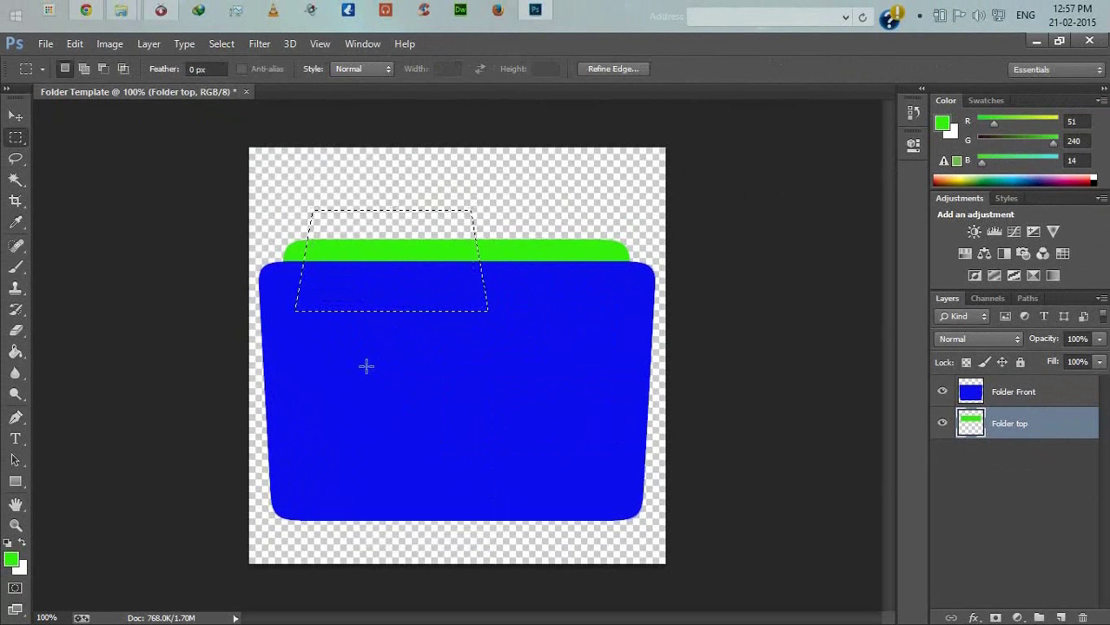
{"action": "left_click", "coordinate": [217, 49]}
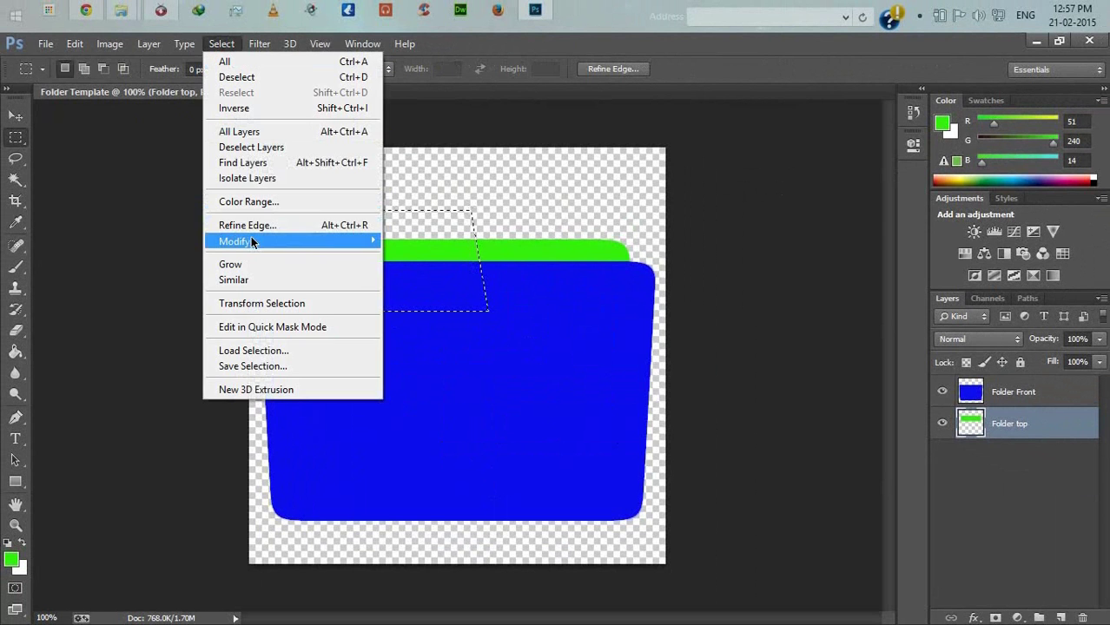
{"action": "left_click", "coordinate": [252, 220]}
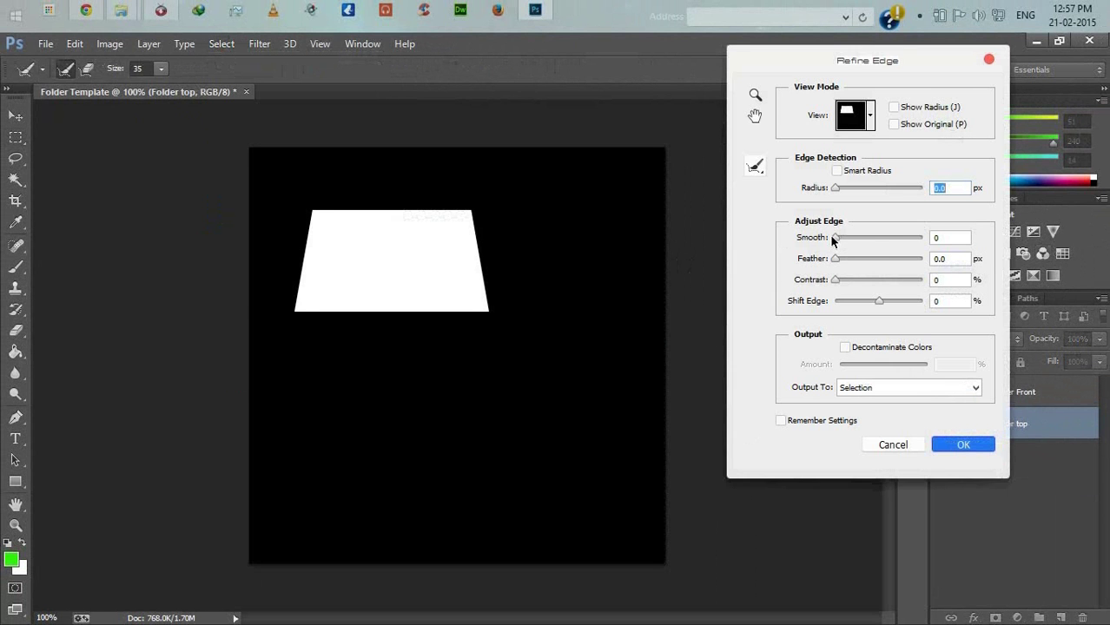
{"action": "left_click_drag", "start_coordinate": [832, 238], "coordinate": [923, 237]}
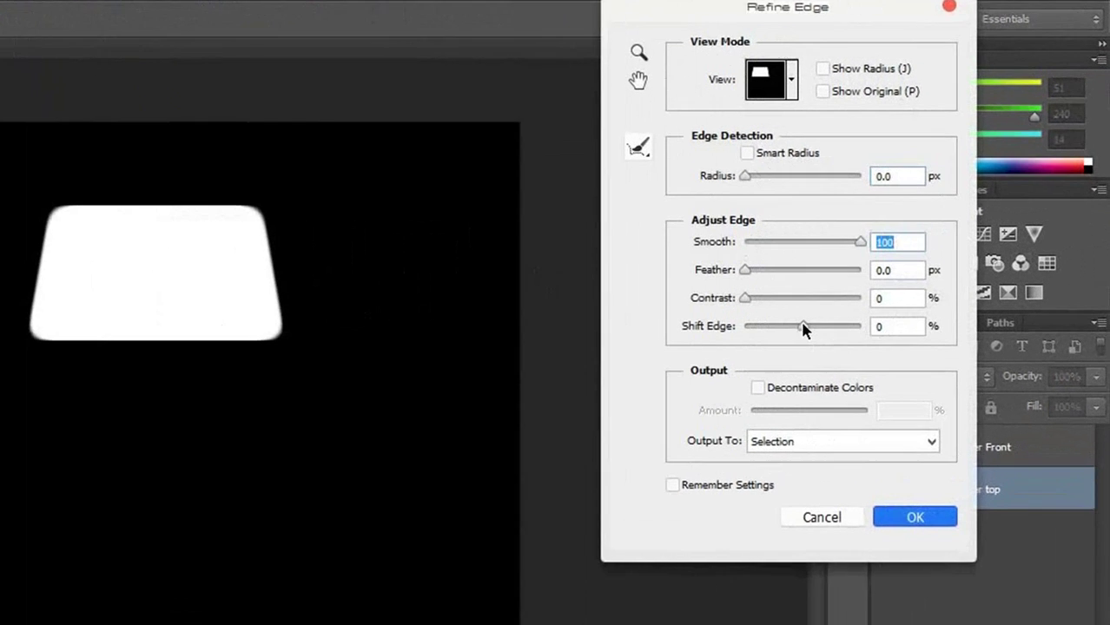
{"action": "left_click_drag", "start_coordinate": [879, 301], "coordinate": [769, 309]}
{"action": "left_click", "coordinate": [886, 556]}
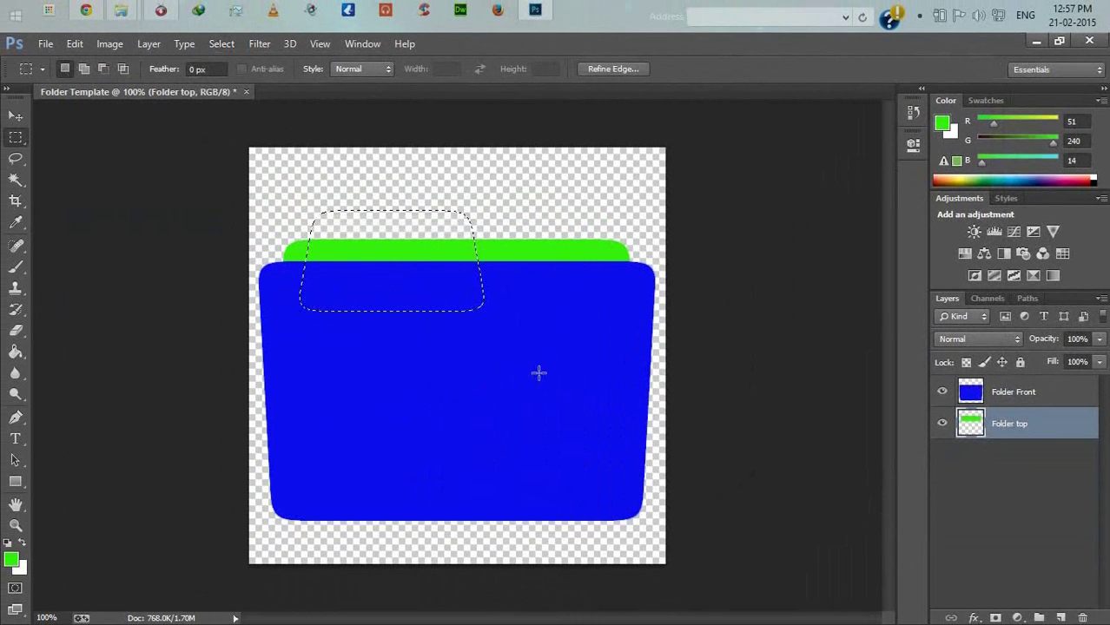
Nudge the selection left and down, fill it green, and deselect
{"action": "key", "text": "Left"}
{"action": "key", "text": "Left"}
{"action": "key", "text": "Left"}
{"action": "key", "text": "Left"}
{"action": "key", "text": "Left"}
{"action": "key", "text": "Left"}
{"action": "key", "text": "Left"}
{"action": "key", "text": "Left"}
{"action": "key", "text": "Left"}
{"action": "key", "text": "Left"}
{"action": "key", "text": "Left"}
{"action": "key", "text": "Left"}
{"action": "key", "text": "Down"}
{"action": "key", "text": "Down"}
{"action": "key", "text": "Down"}
{"action": "key", "text": "Down"}
{"action": "key", "text": "Down"}
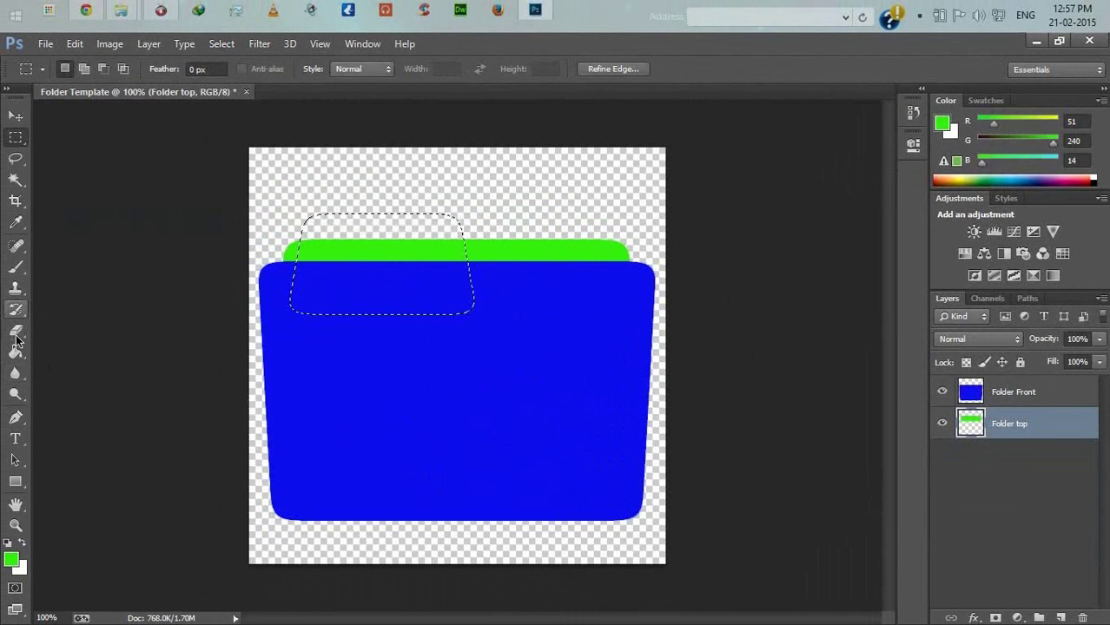
{"action": "left_click", "coordinate": [13, 353]}
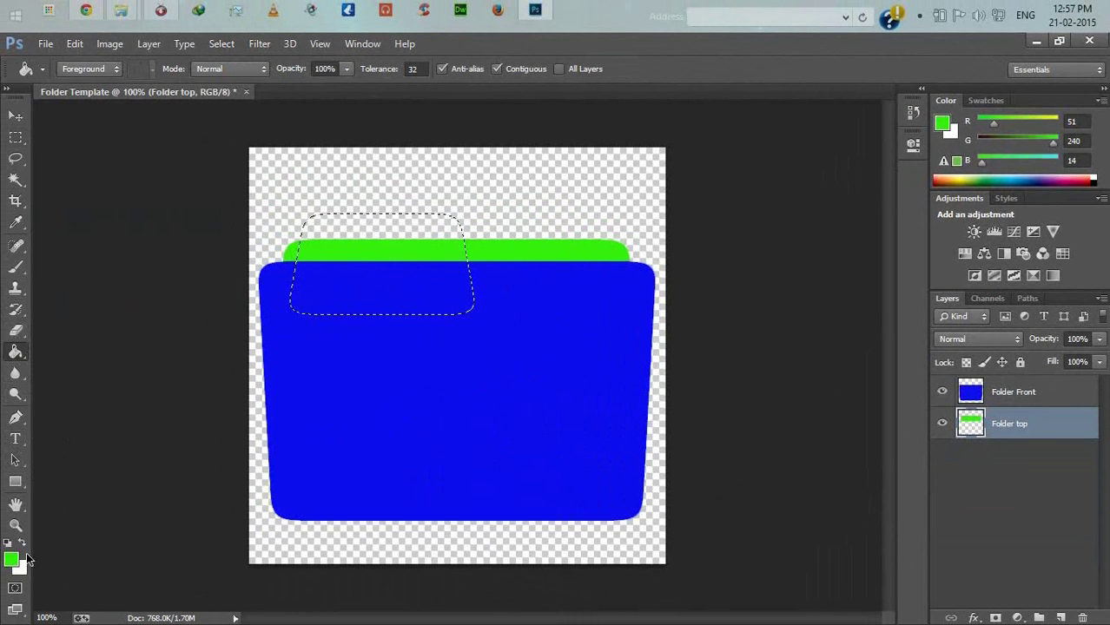
{"action": "left_click", "coordinate": [389, 226]}
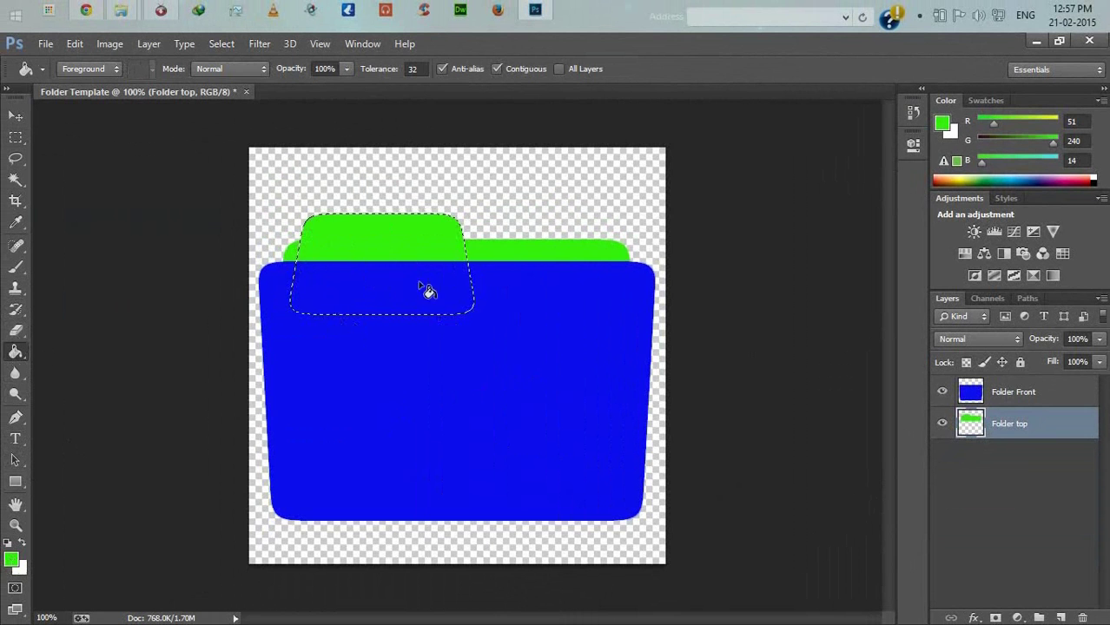
{"action": "key", "text": "ctrl+d"}
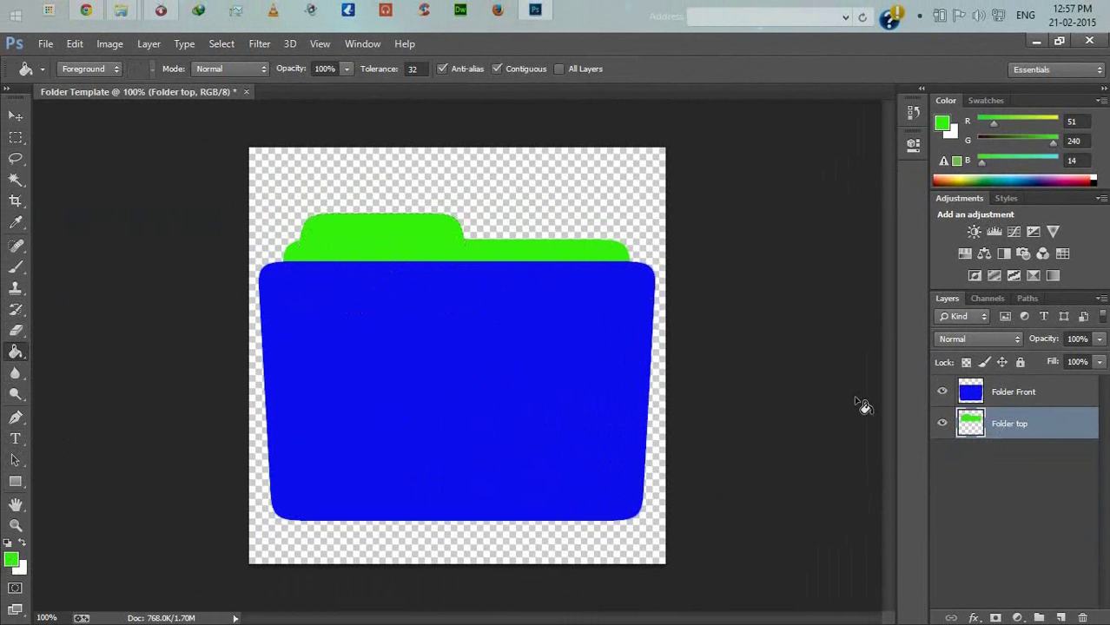
{"action": "key", "text": "v"}
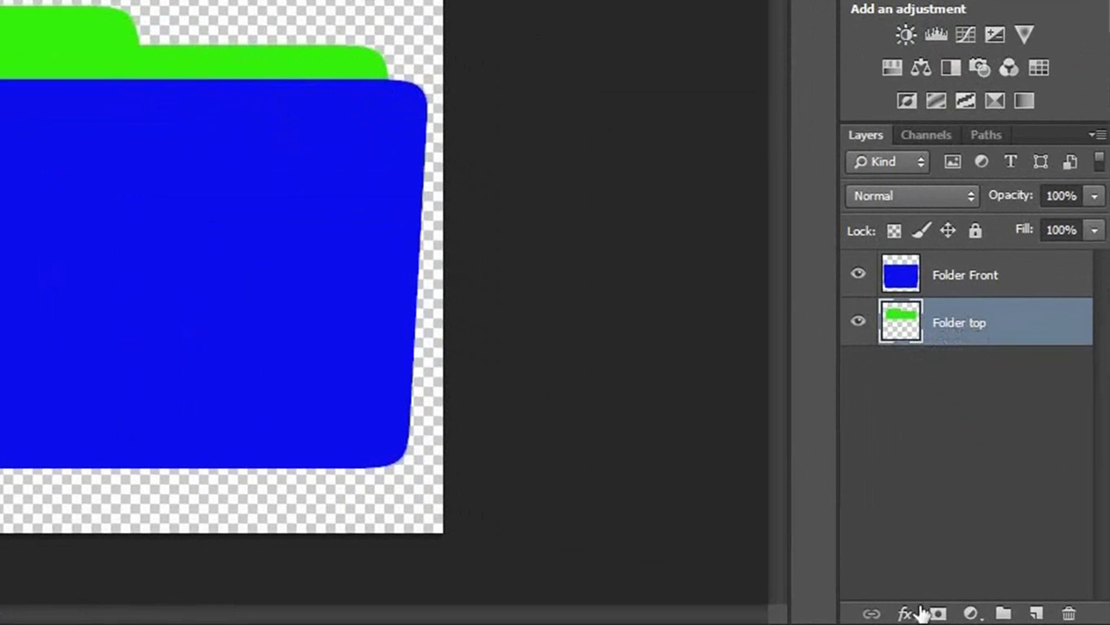
Add a Gradient Overlay to Folder top and recolour the gradient's white end to bright green
{"action": "left_click", "coordinate": [907, 615]}
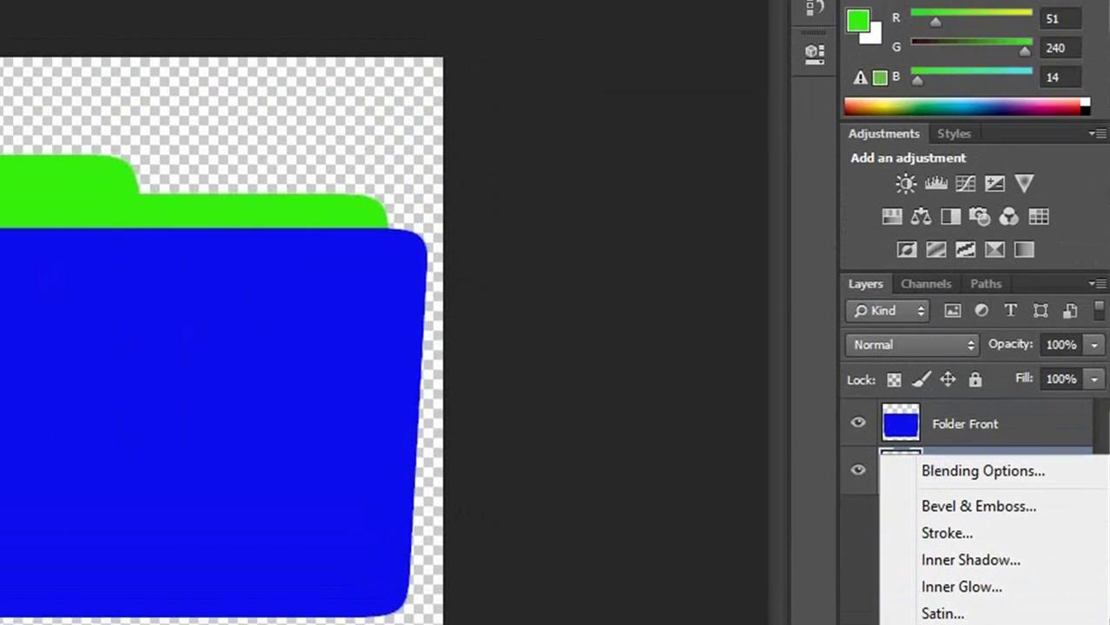
{"action": "left_click", "coordinate": [962, 519]}
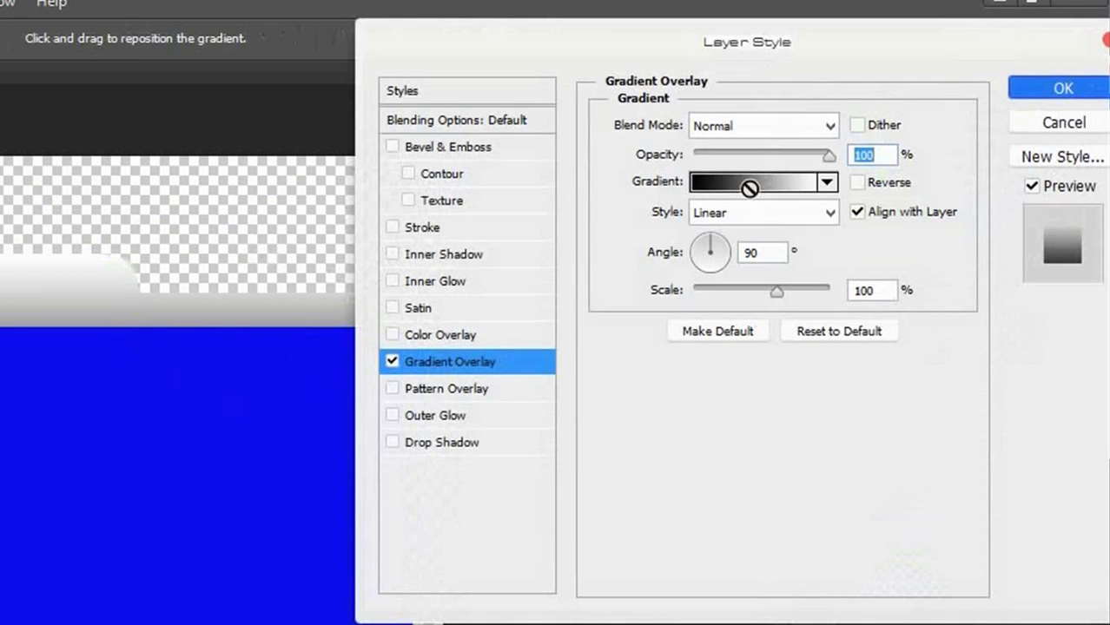
{"action": "left_click", "coordinate": [750, 184]}
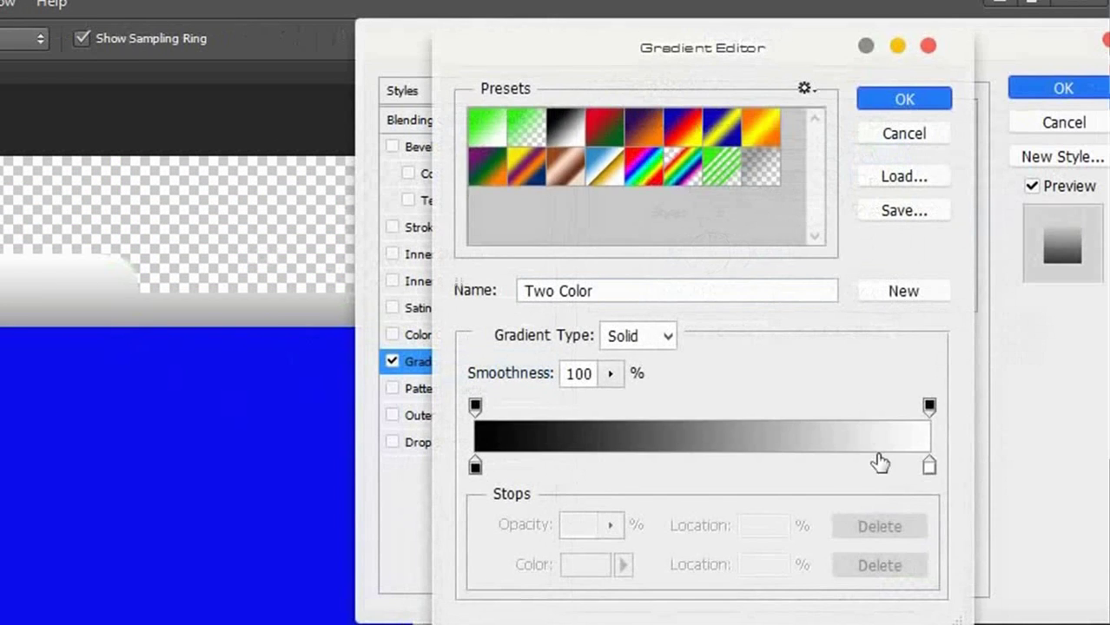
{"action": "left_click", "coordinate": [929, 466]}
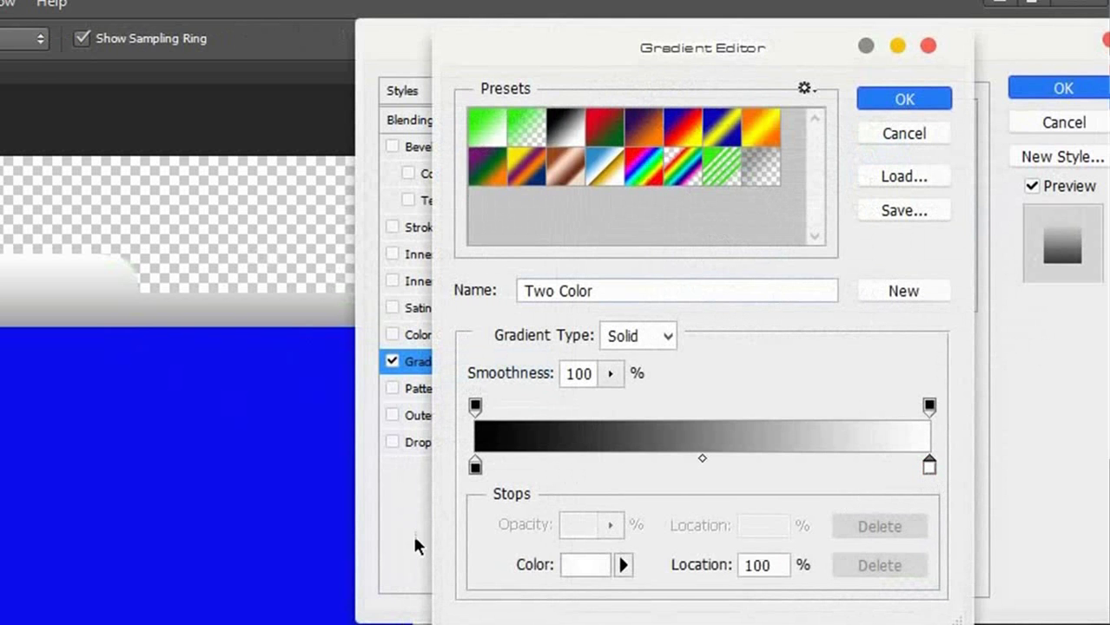
{"action": "left_click", "coordinate": [575, 566]}
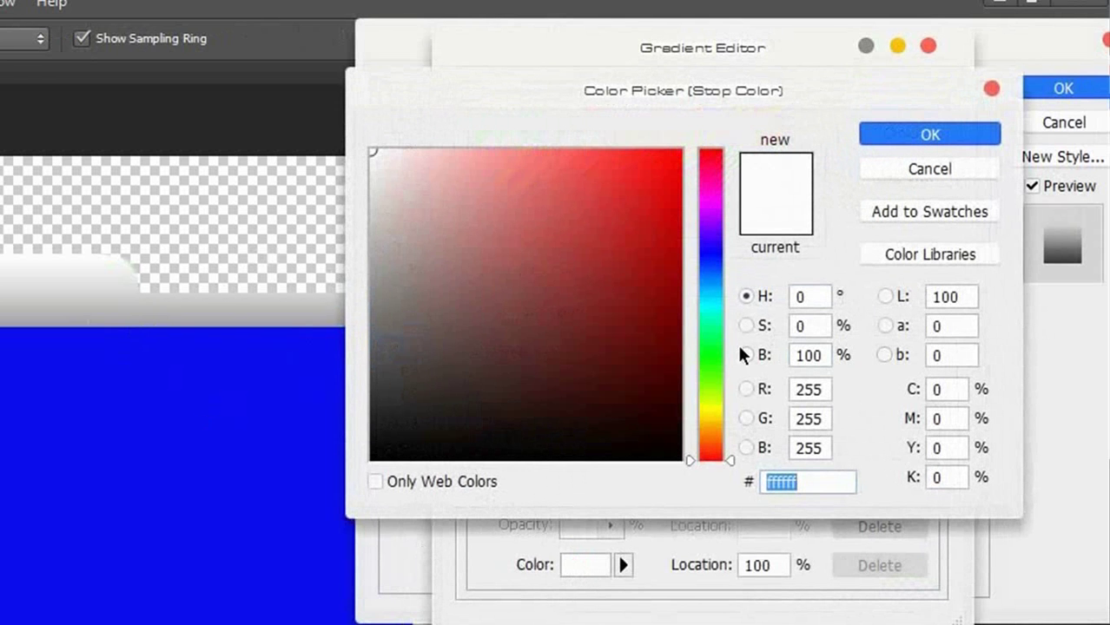
{"action": "left_click", "coordinate": [712, 356]}
{"action": "left_click", "coordinate": [657, 167]}
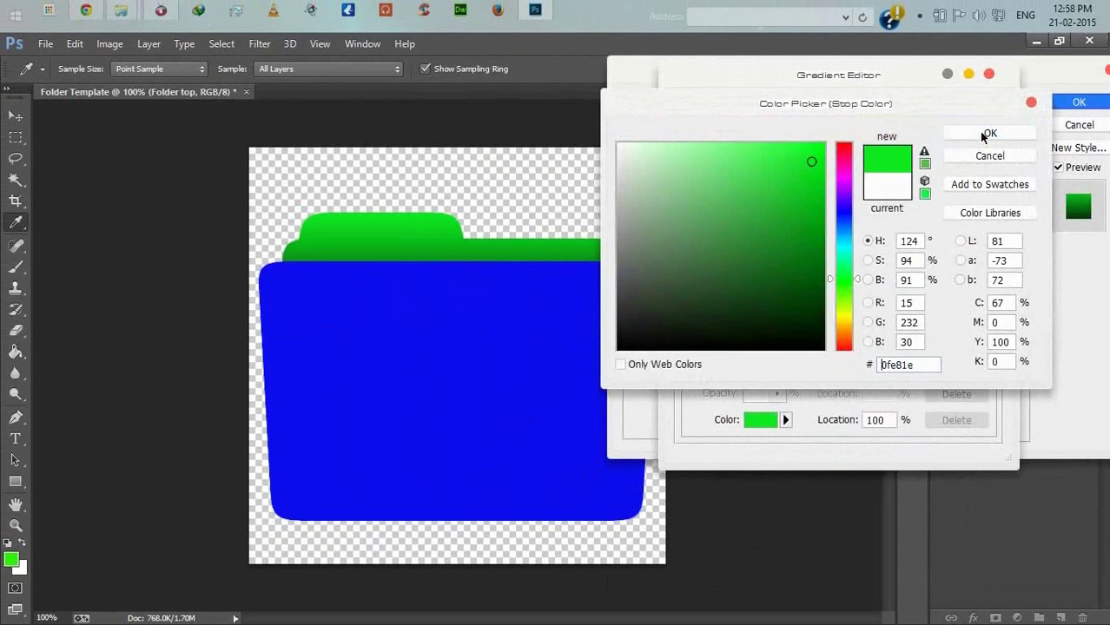
Shift the black stop right and apply the black-to-green 90° gradient overlay
{"action": "left_click", "coordinate": [987, 134]}
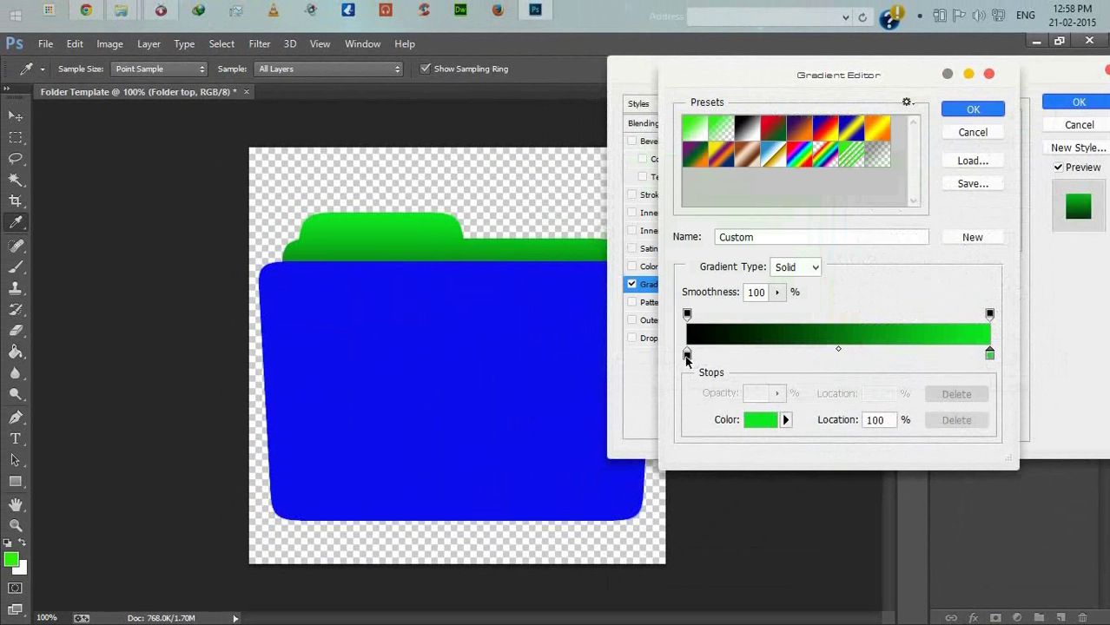
{"action": "left_click_drag", "start_coordinate": [687, 356], "coordinate": [868, 356]}
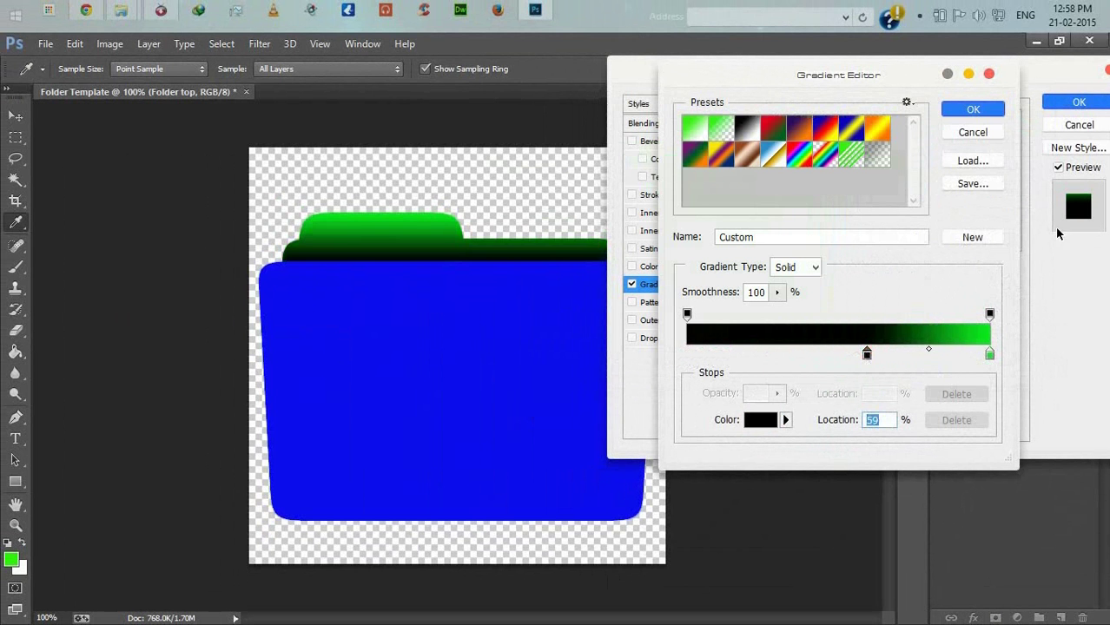
{"action": "left_click", "coordinate": [973, 109]}
{"action": "left_click", "coordinate": [1080, 104]}
{"action": "left_click", "coordinate": [1023, 394]}
Add a black Drop Shadow to Folder Front: 90° angle, 8 px distance, 5 px size, 75% opacity
{"action": "left_click", "coordinate": [974, 618]}
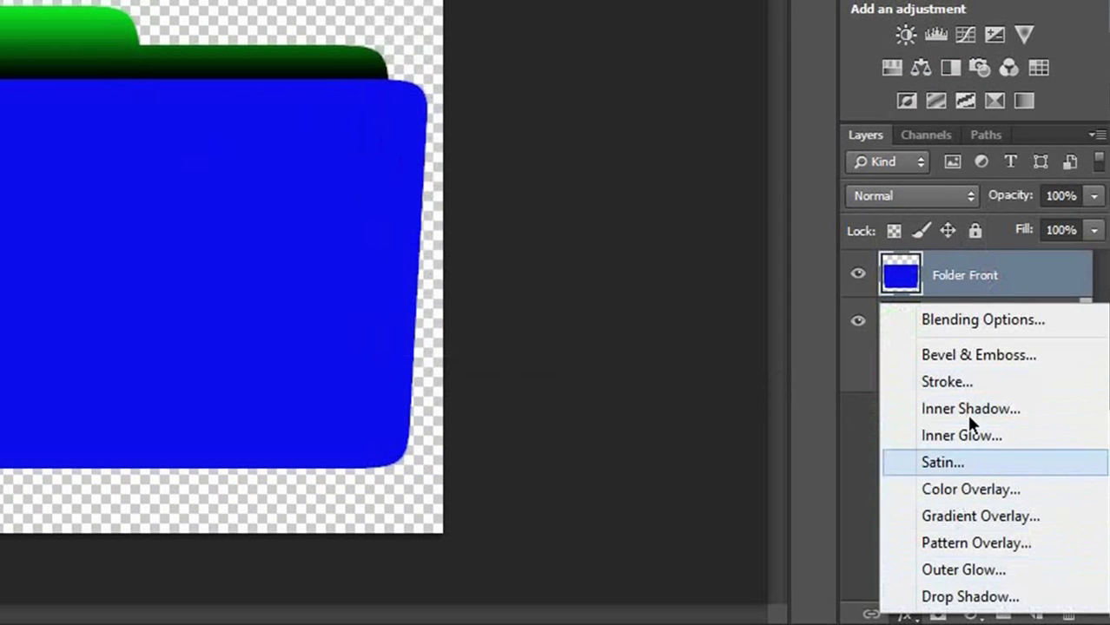
{"action": "left_click", "coordinate": [956, 598]}
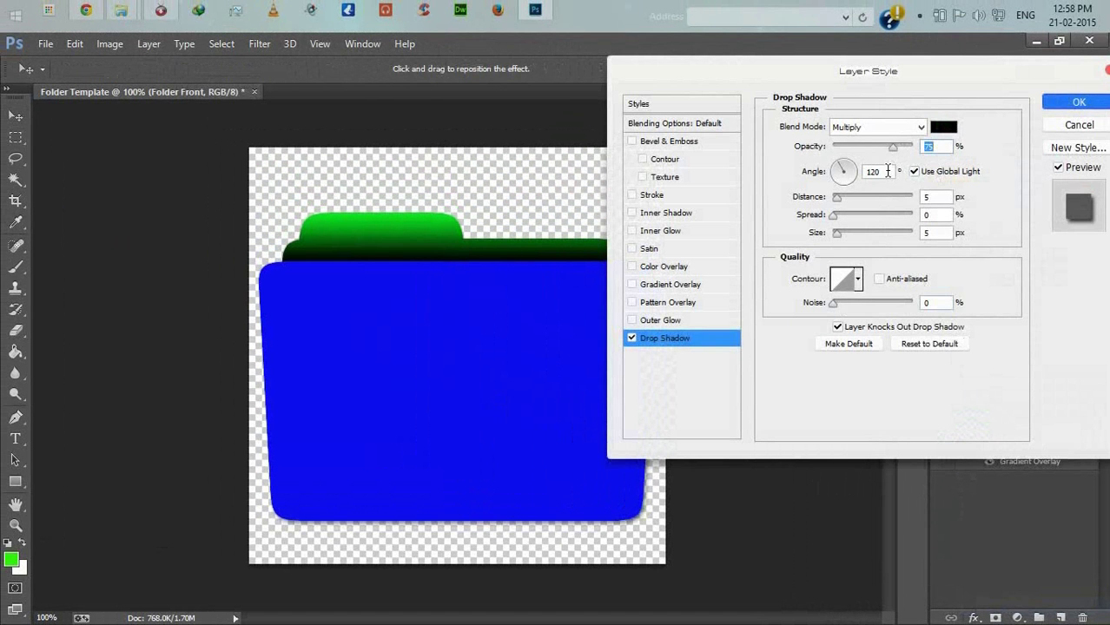
{"action": "double_click", "coordinate": [867, 171]}
{"action": "type", "text": "90"}
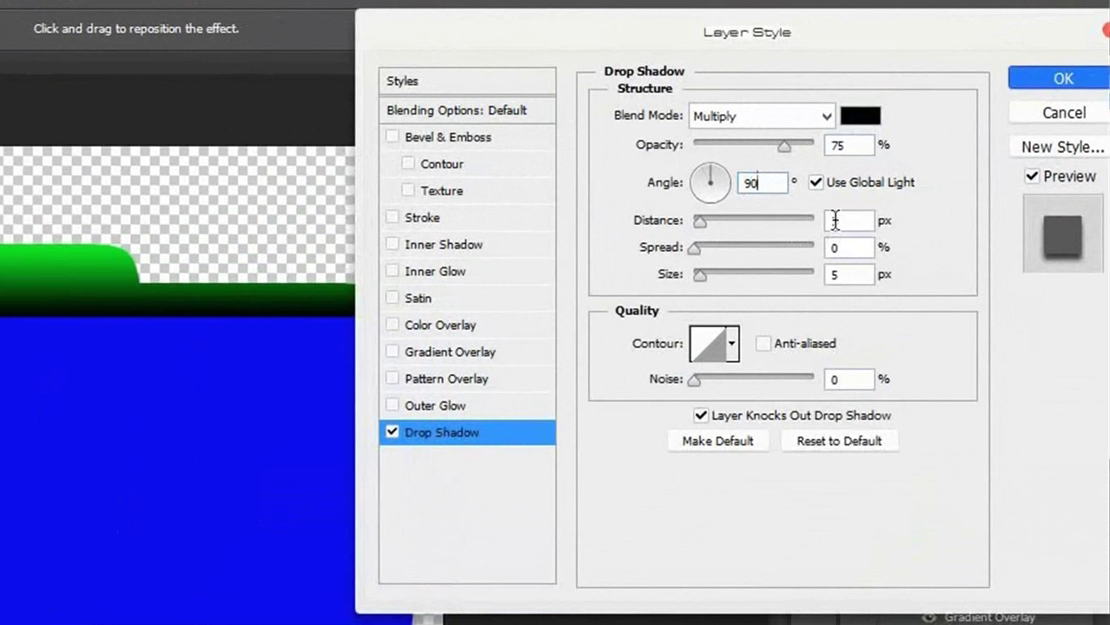
{"action": "double_click", "coordinate": [818, 221]}
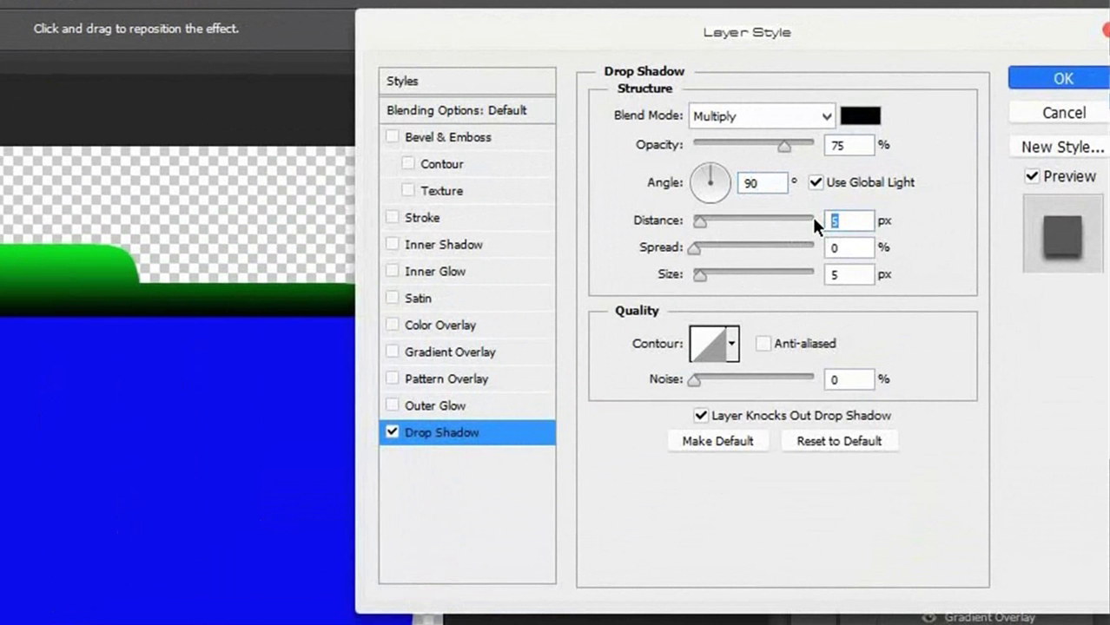
{"action": "type", "text": "9"}
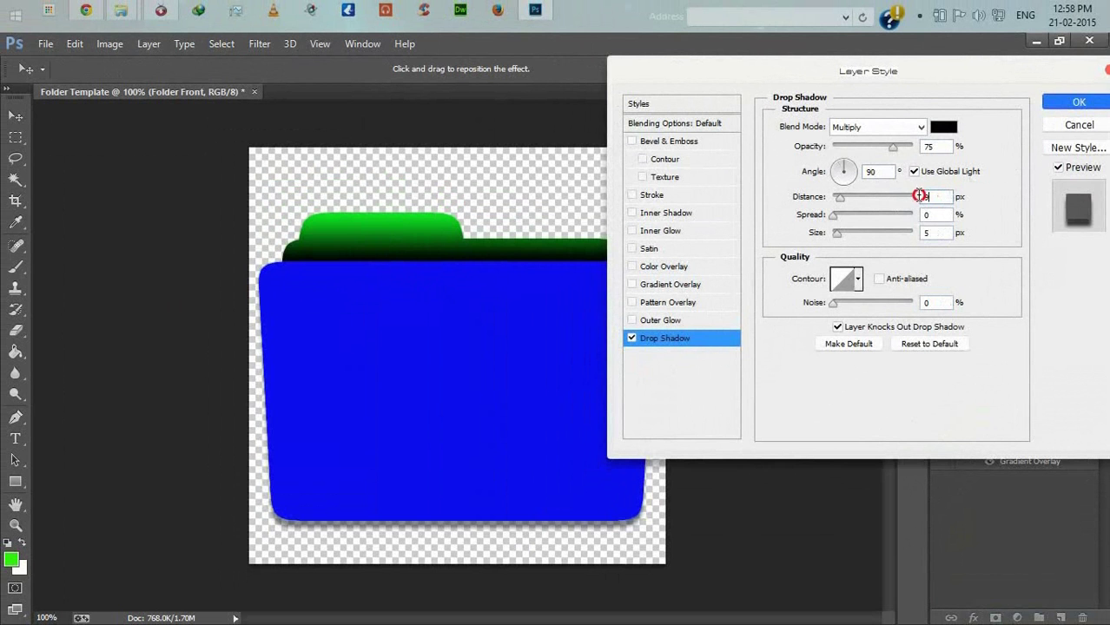
{"action": "type", "text": "5"}
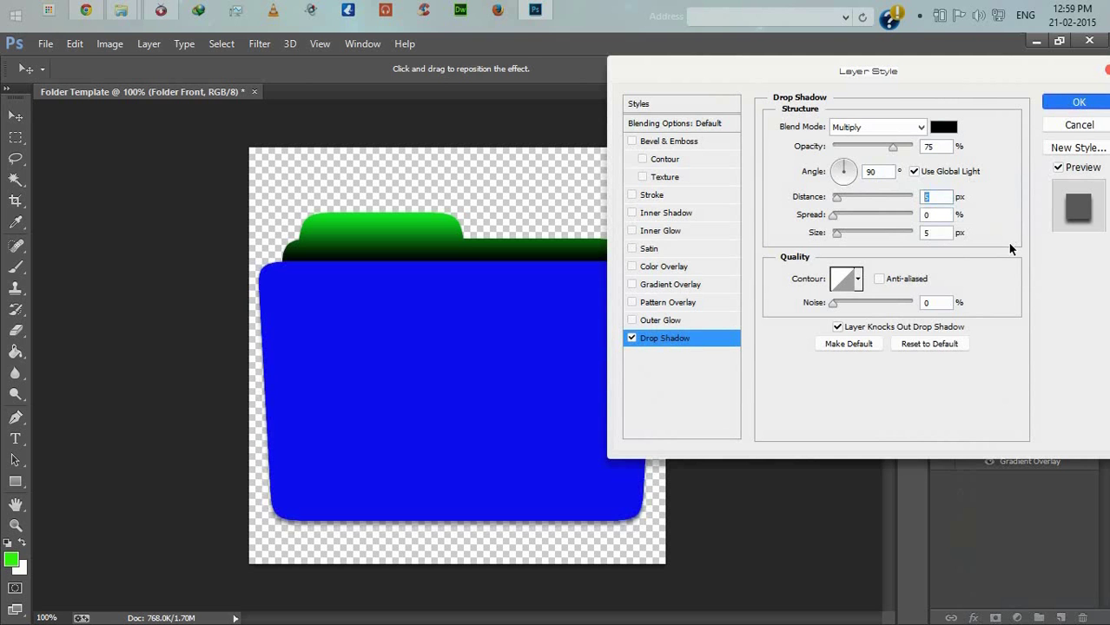
{"action": "type", "text": "8"}
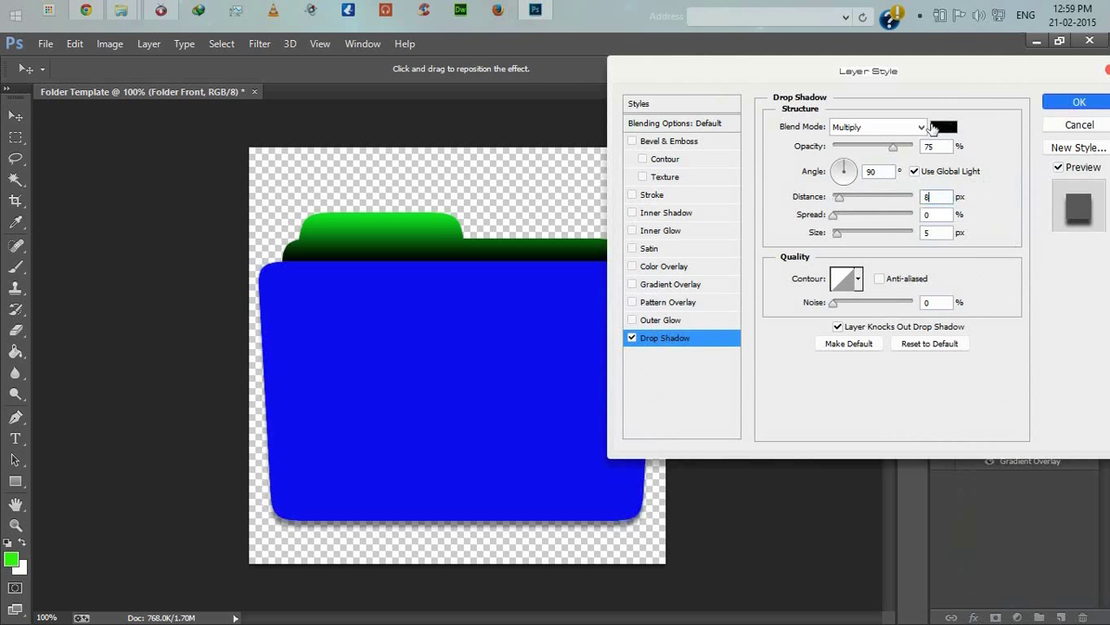
{"action": "left_click", "coordinate": [945, 129]}
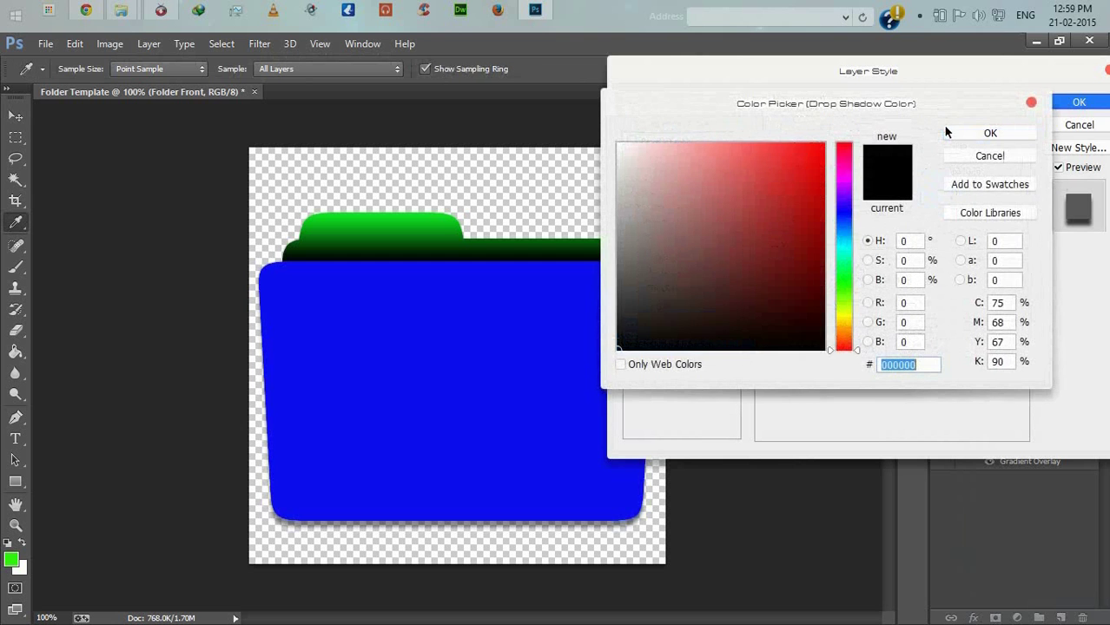
{"action": "left_click", "coordinate": [971, 133]}
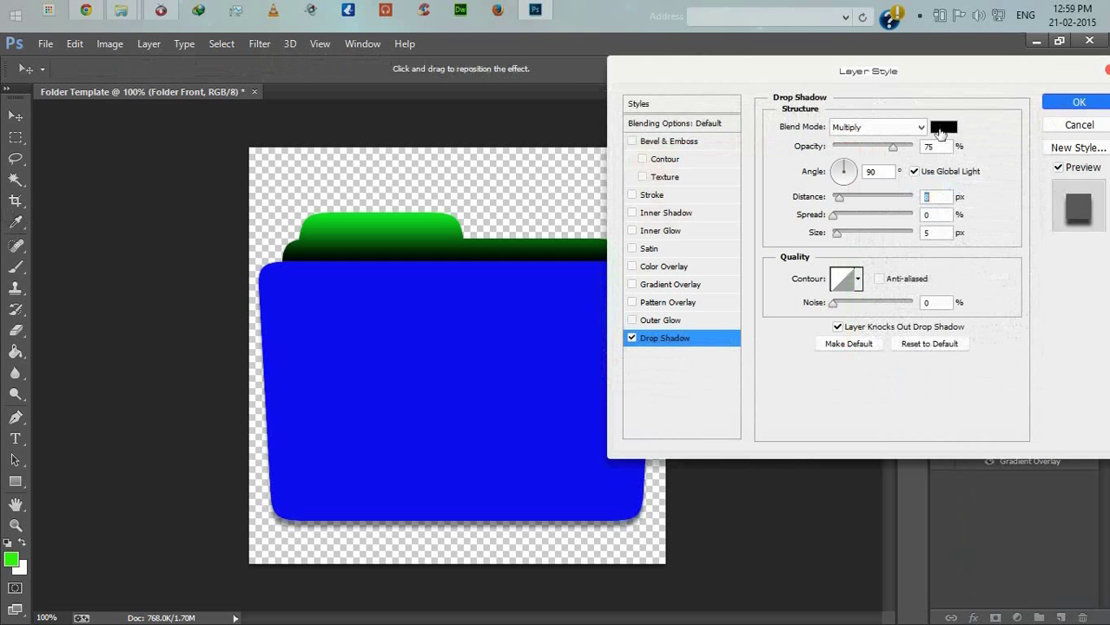
{"action": "left_click", "coordinate": [1079, 101]}
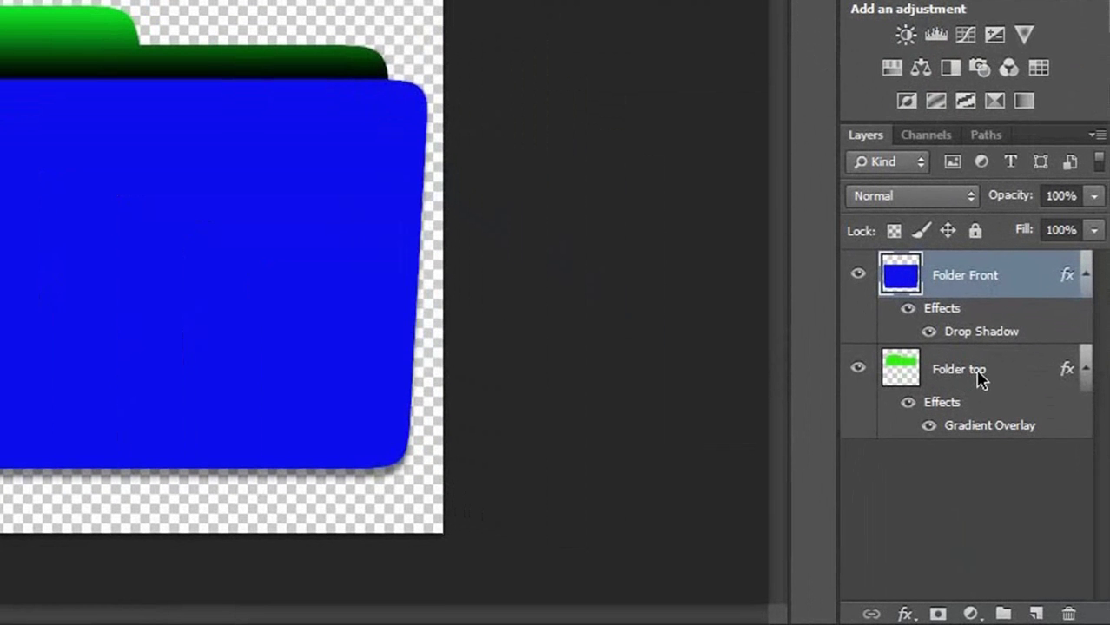
Group the Folder top and Folder Front layers into a new group 'Template' and expand it
{"action": "left_click", "coordinate": [718, 355]}
{"action": "left_click", "coordinate": [954, 372]}
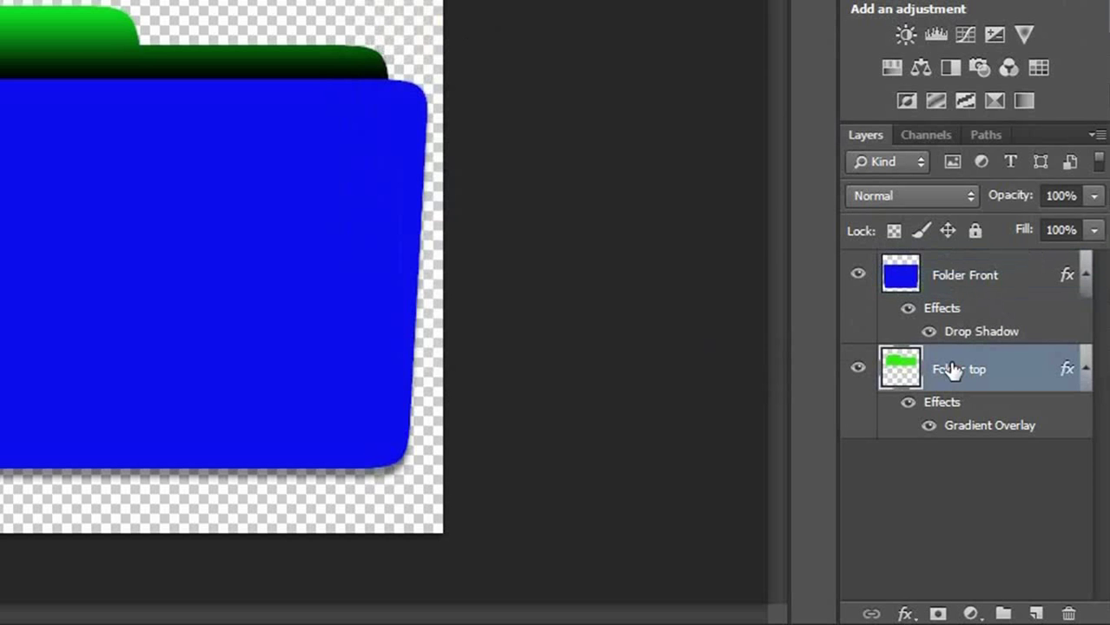
{"action": "left_click", "coordinate": [963, 279], "text": "shift"}
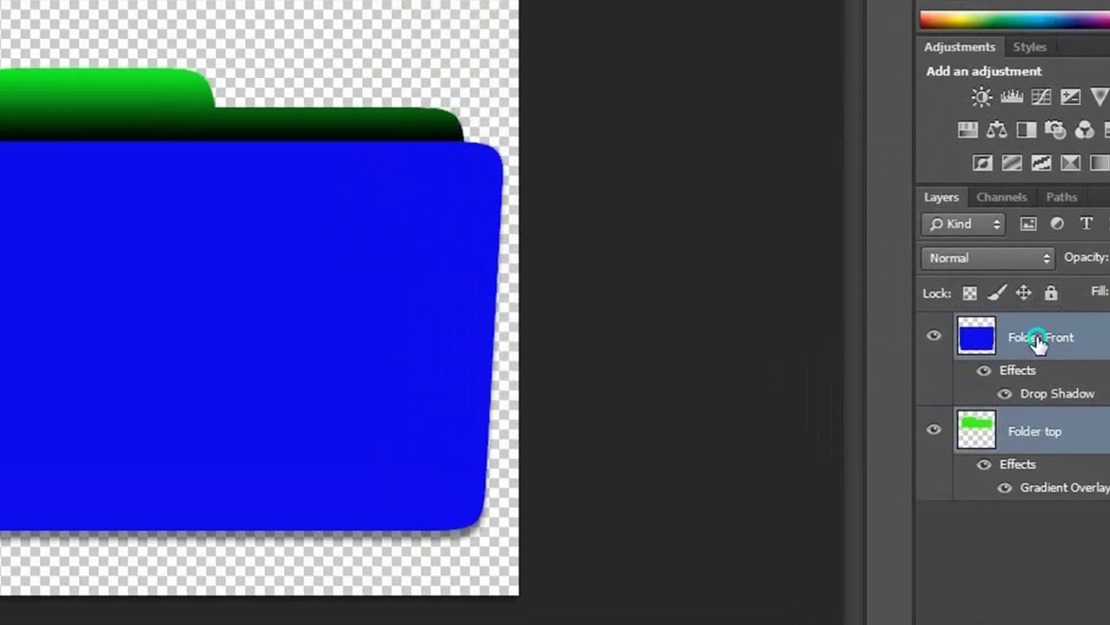
{"action": "right_click", "coordinate": [962, 280]}
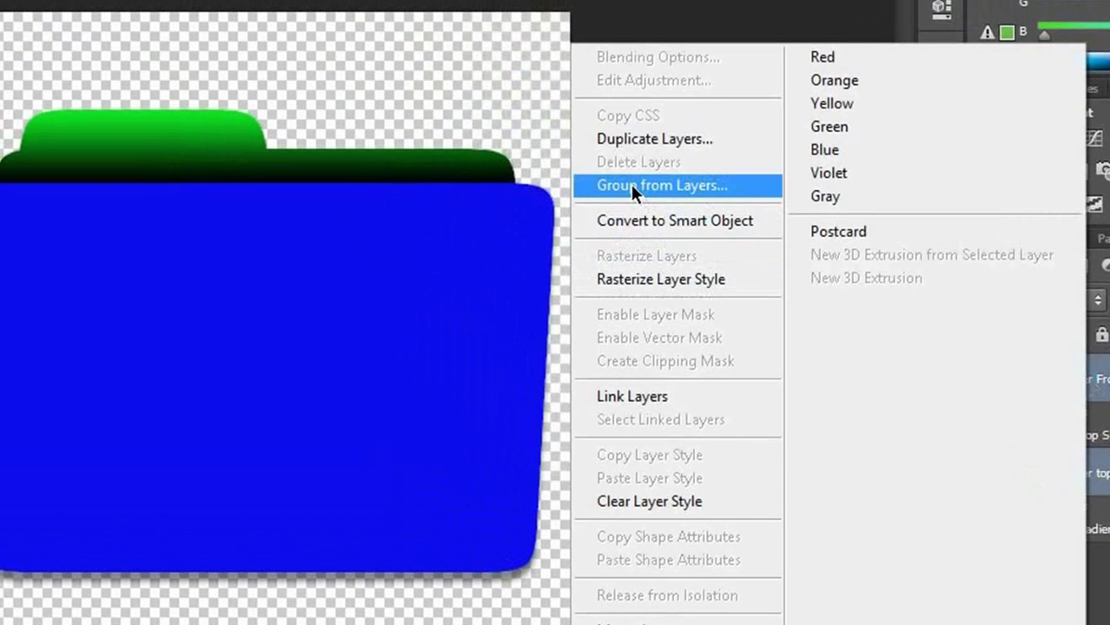
{"action": "left_click", "coordinate": [631, 184]}
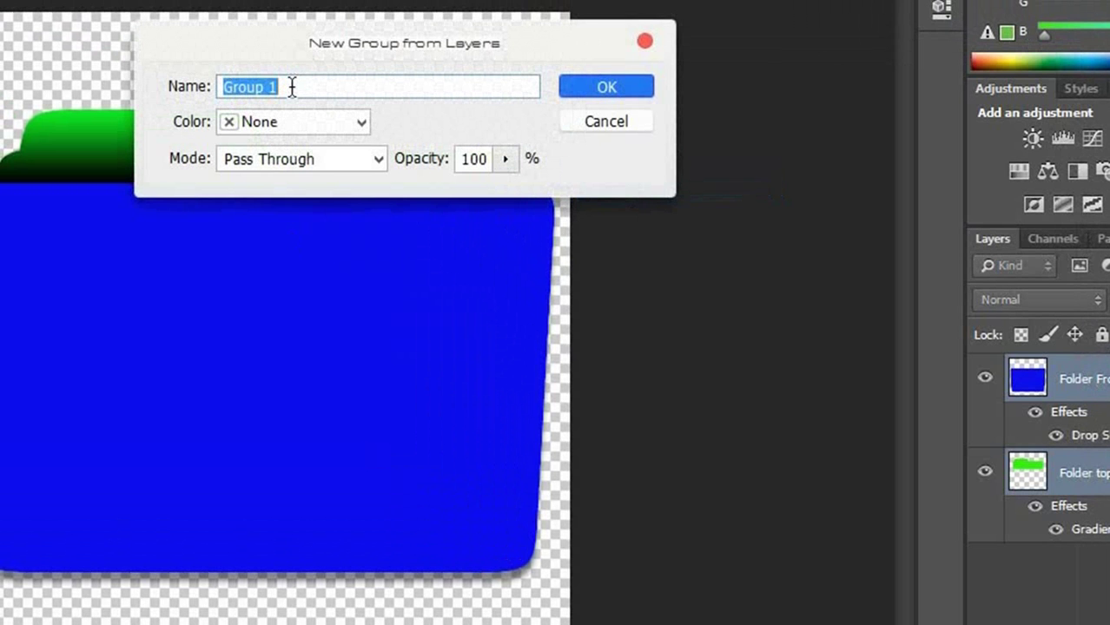
{"action": "type", "text": "T"}
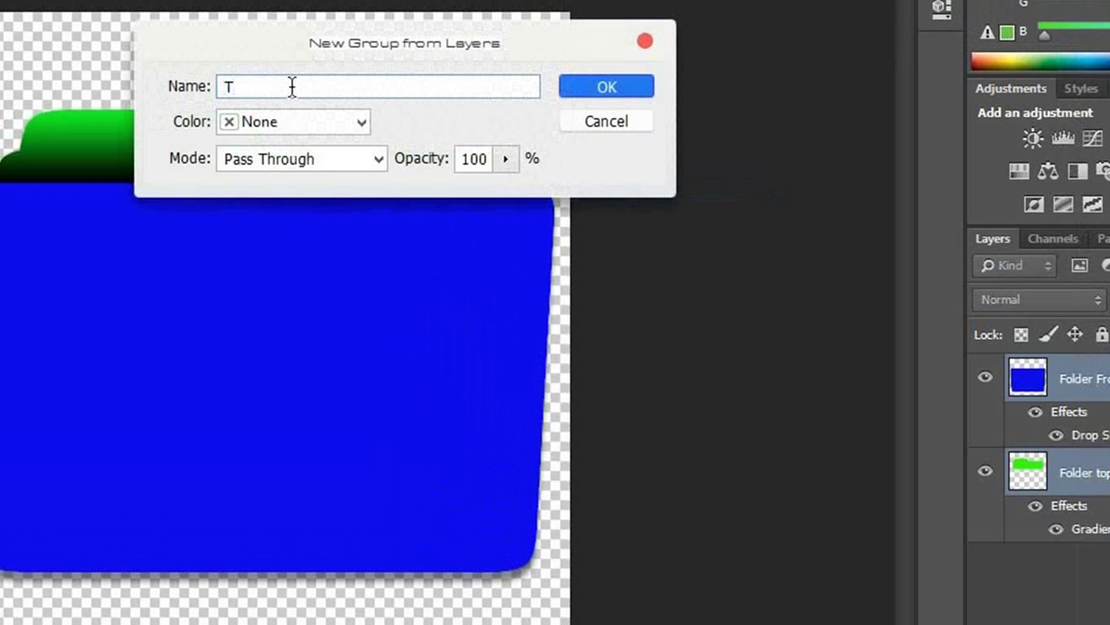
{"action": "type", "text": "emplate"}
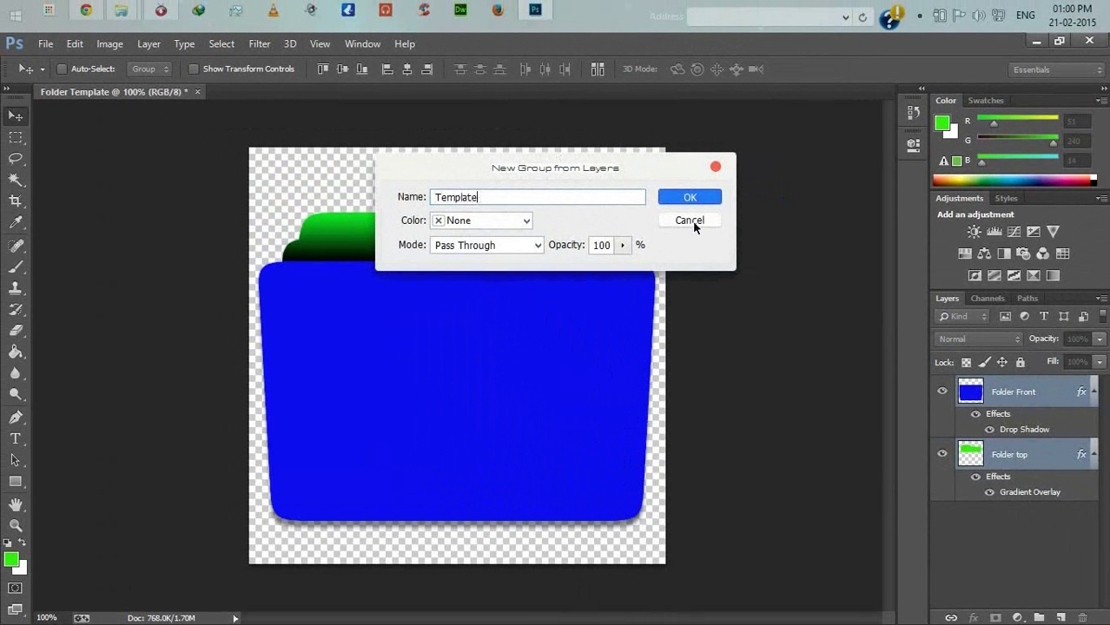
{"action": "left_click", "coordinate": [703, 199]}
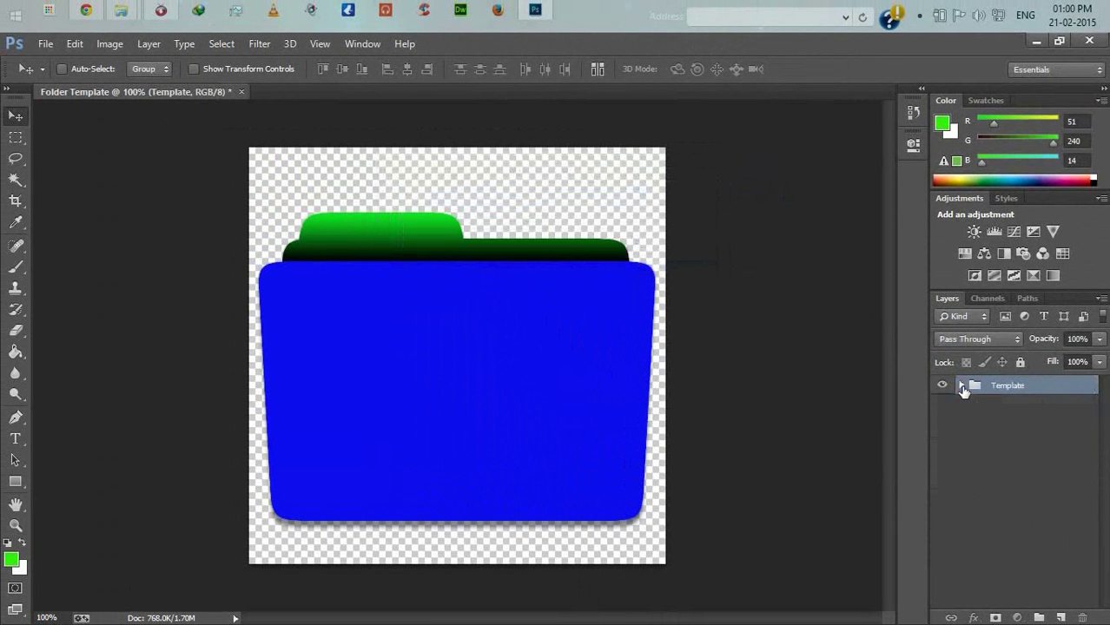
{"action": "left_click", "coordinate": [961, 386]}
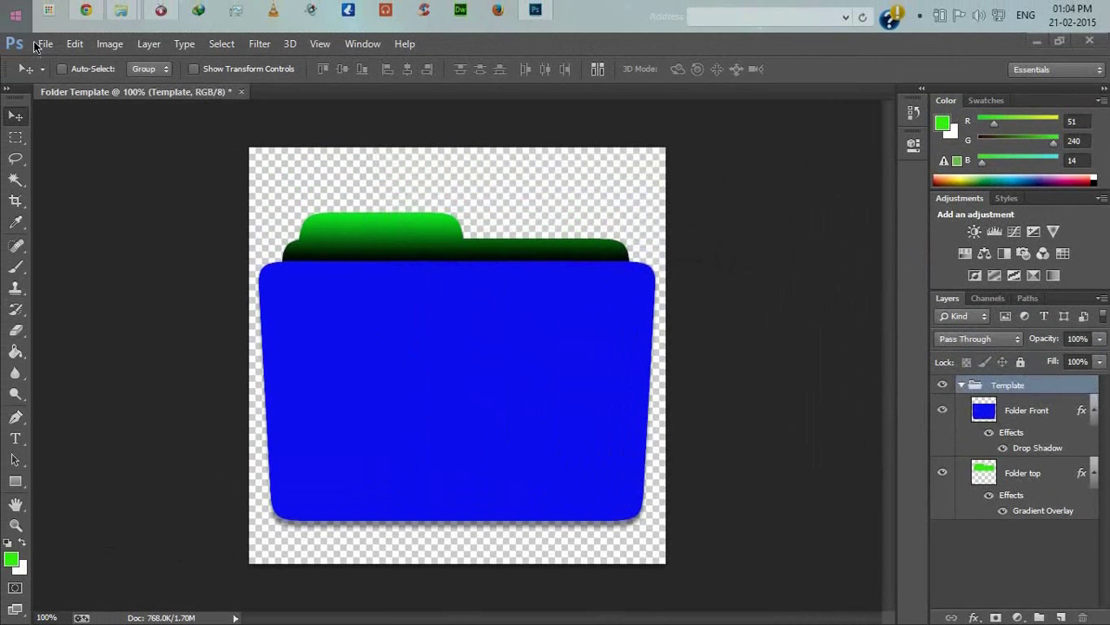
Save the document as Folder Template.psd with maximum compatibility
{"action": "left_click", "coordinate": [43, 44]}
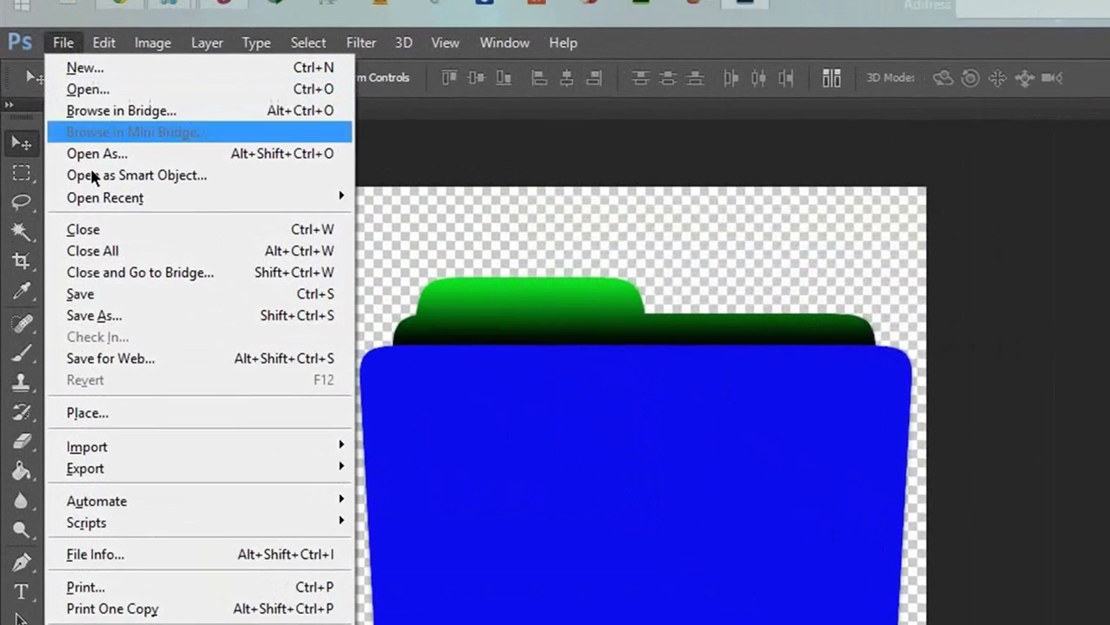
{"action": "left_click", "coordinate": [965, 226]}
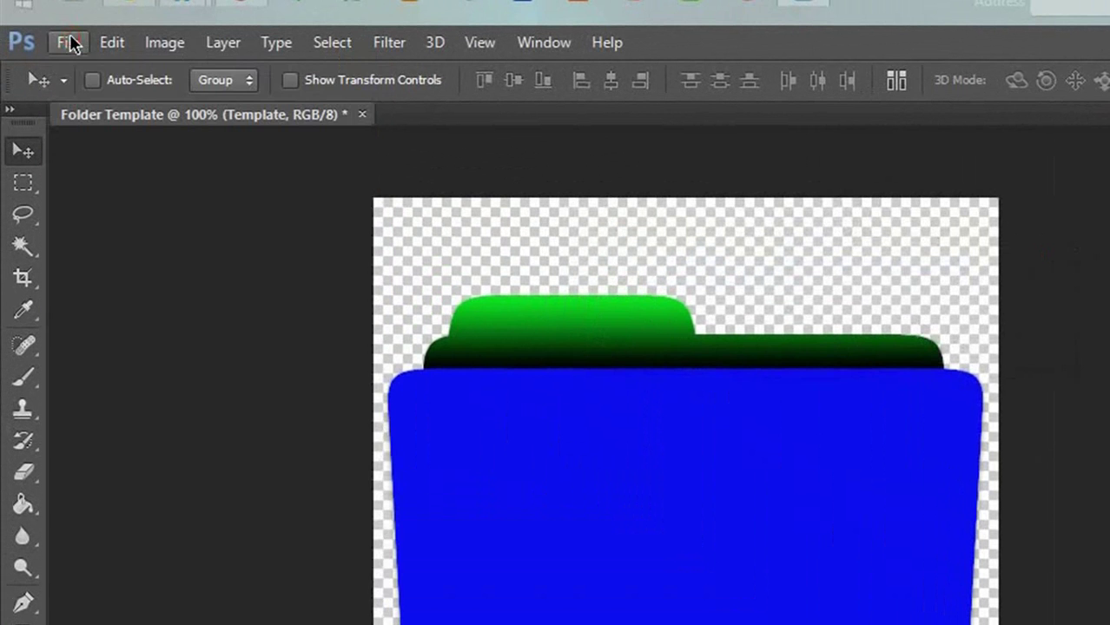
{"action": "left_click", "coordinate": [72, 43]}
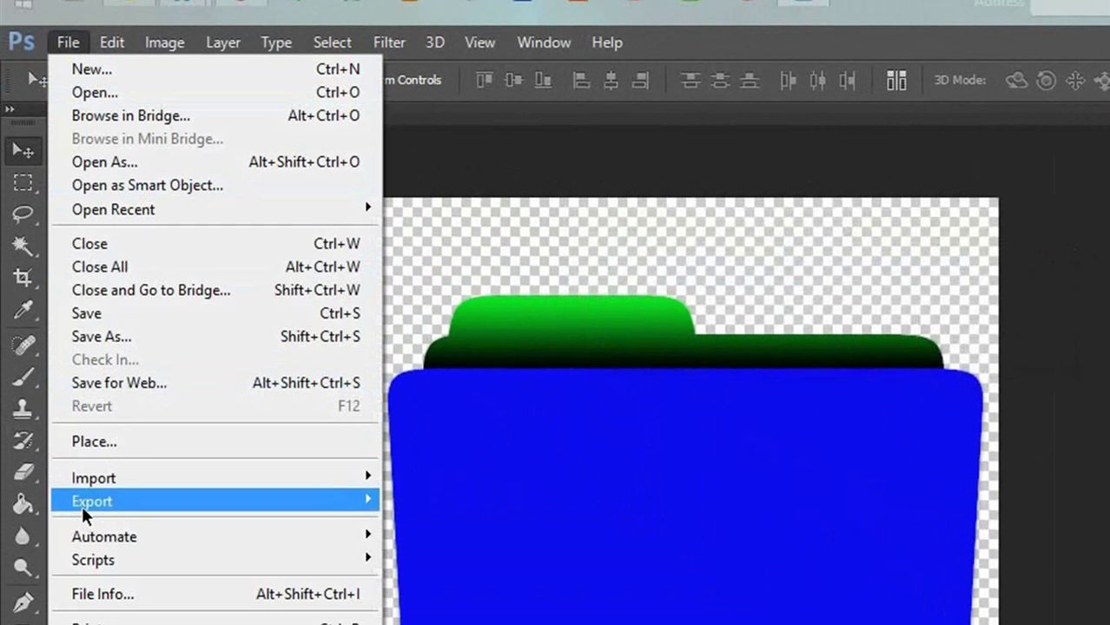
{"action": "left_click", "coordinate": [119, 339]}
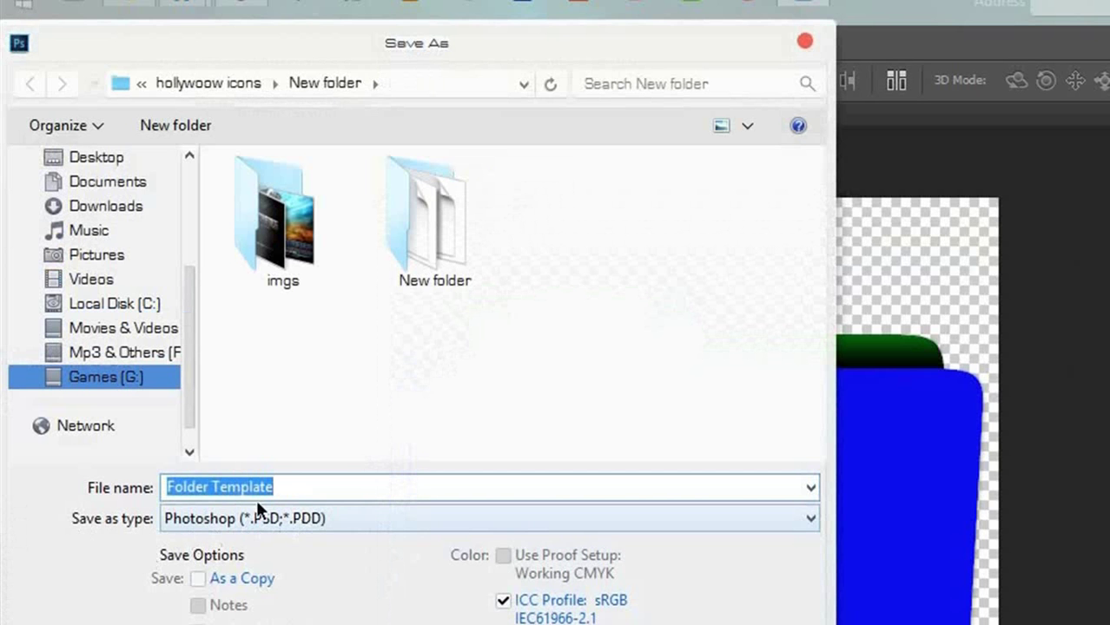
{"action": "left_click", "coordinate": [272, 488]}
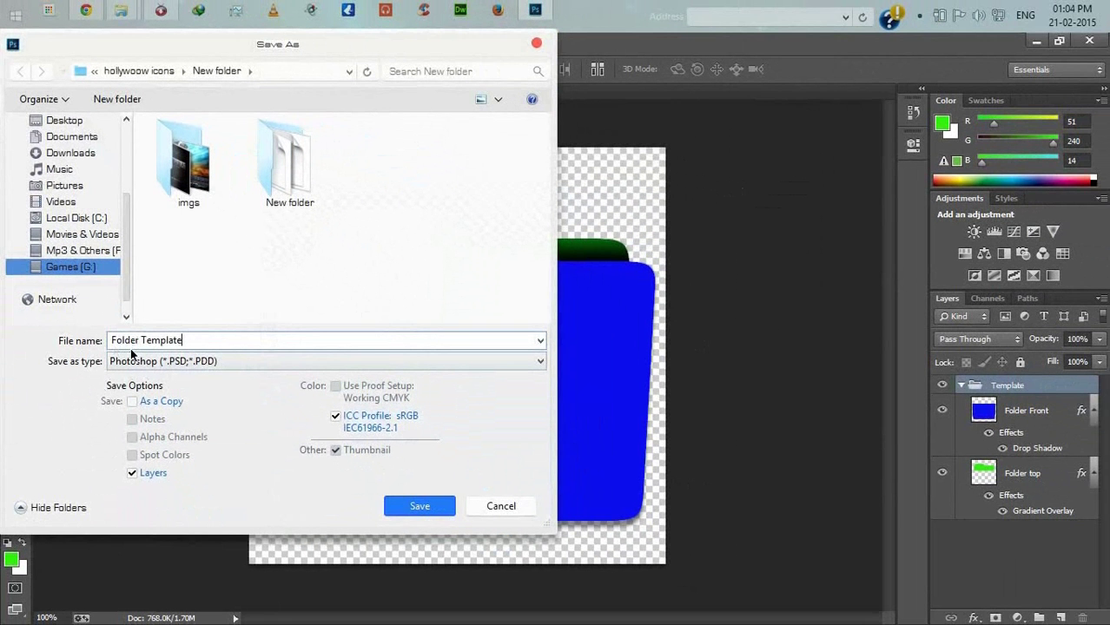
{"action": "left_click", "coordinate": [413, 507]}
{"action": "left_click", "coordinate": [414, 504]}
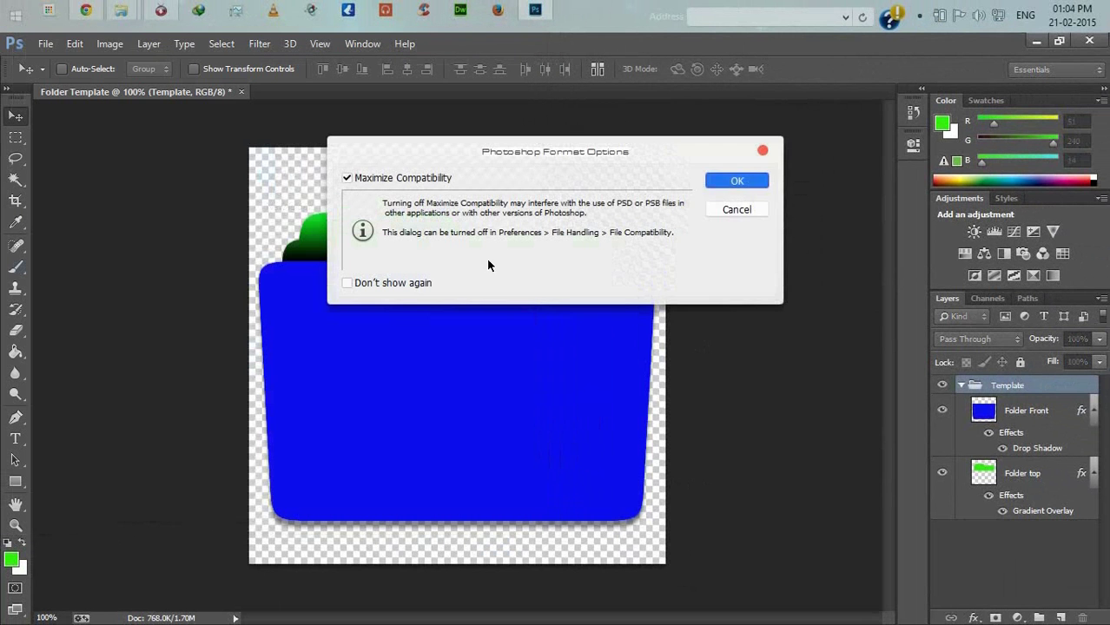
{"action": "left_click", "coordinate": [735, 184]}
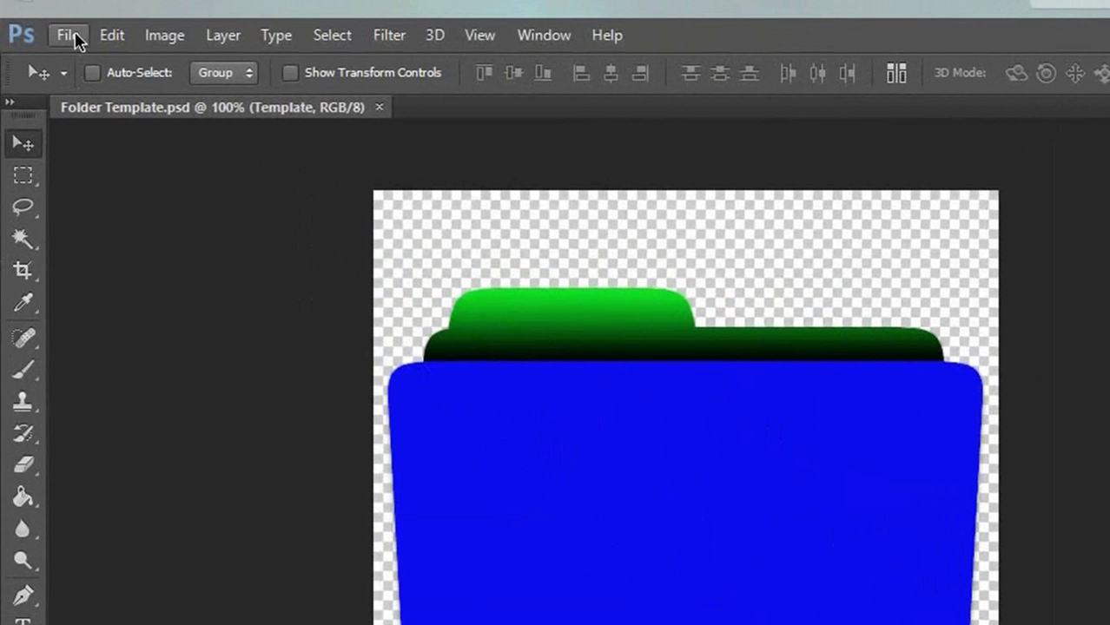
Open the Guardians of the Galaxy image
{"action": "left_click", "coordinate": [69, 36]}
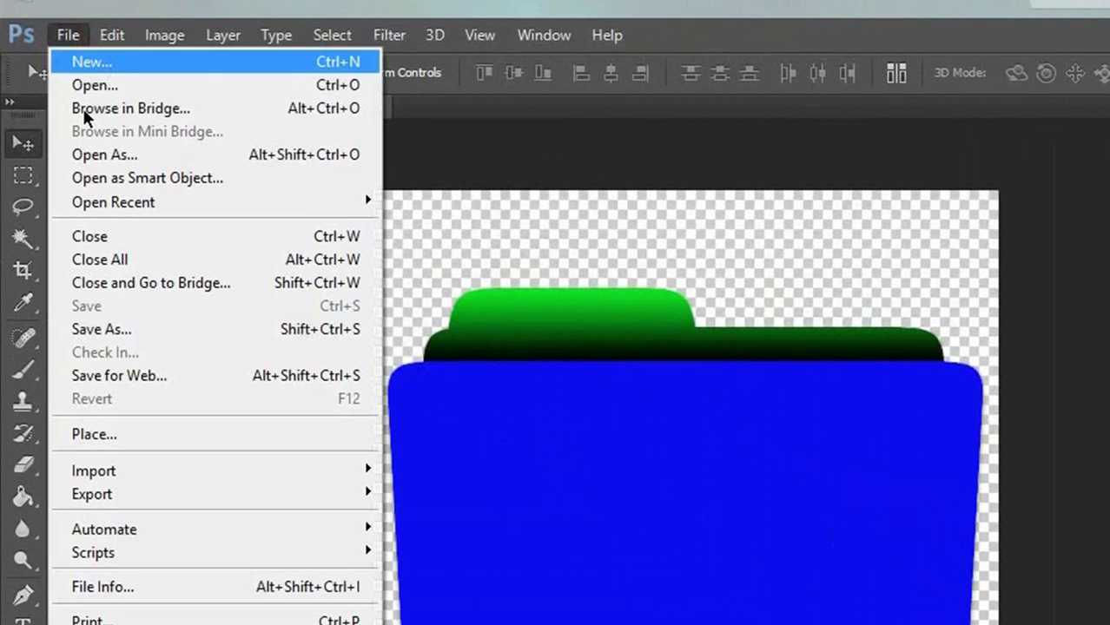
{"action": "left_click", "coordinate": [113, 87]}
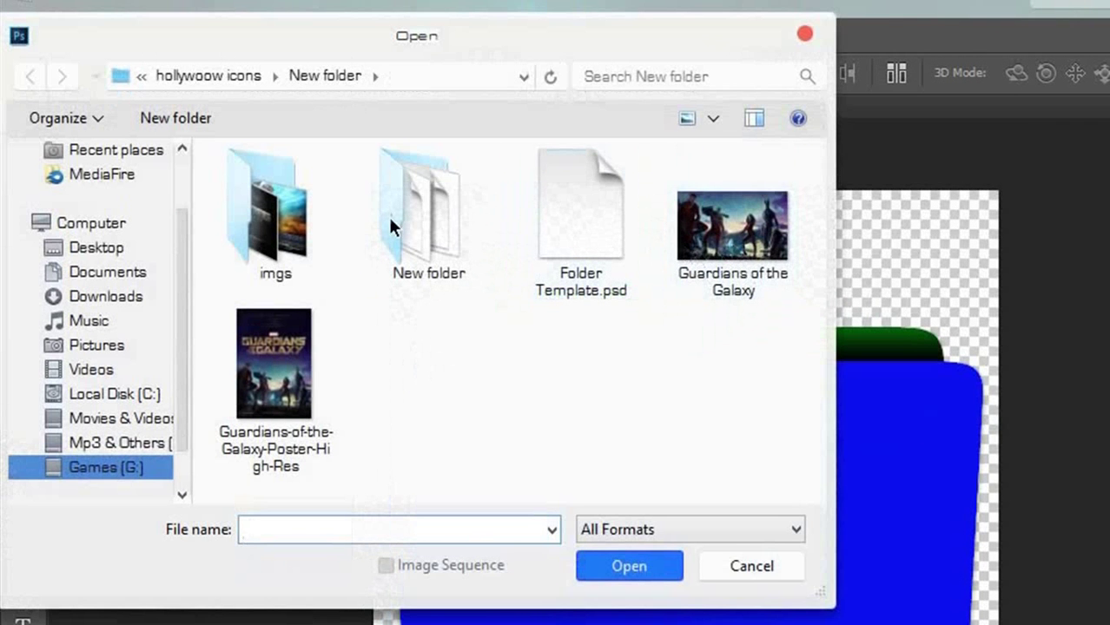
{"action": "left_click", "coordinate": [714, 247]}
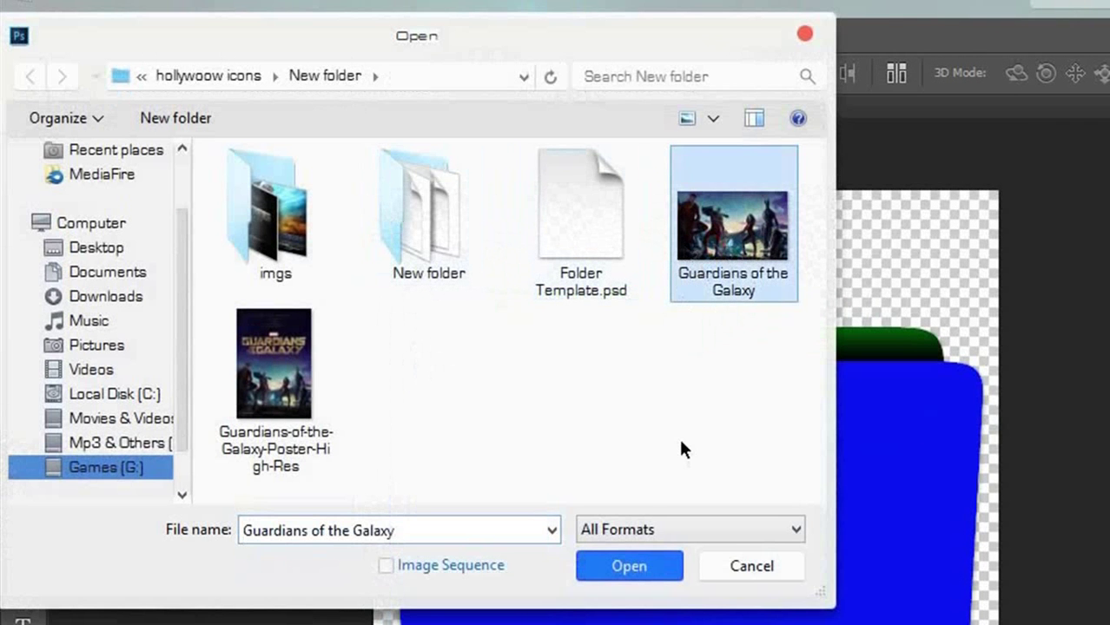
{"action": "left_click", "coordinate": [629, 566]}
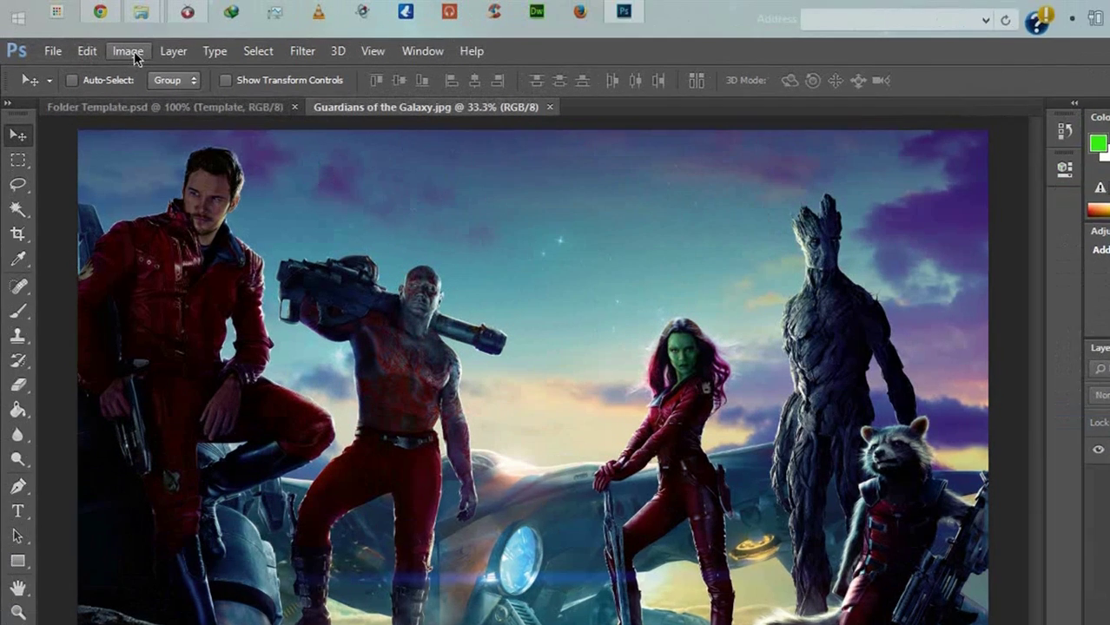
Resize the image to 700 px wide
{"action": "left_click", "coordinate": [109, 43]}
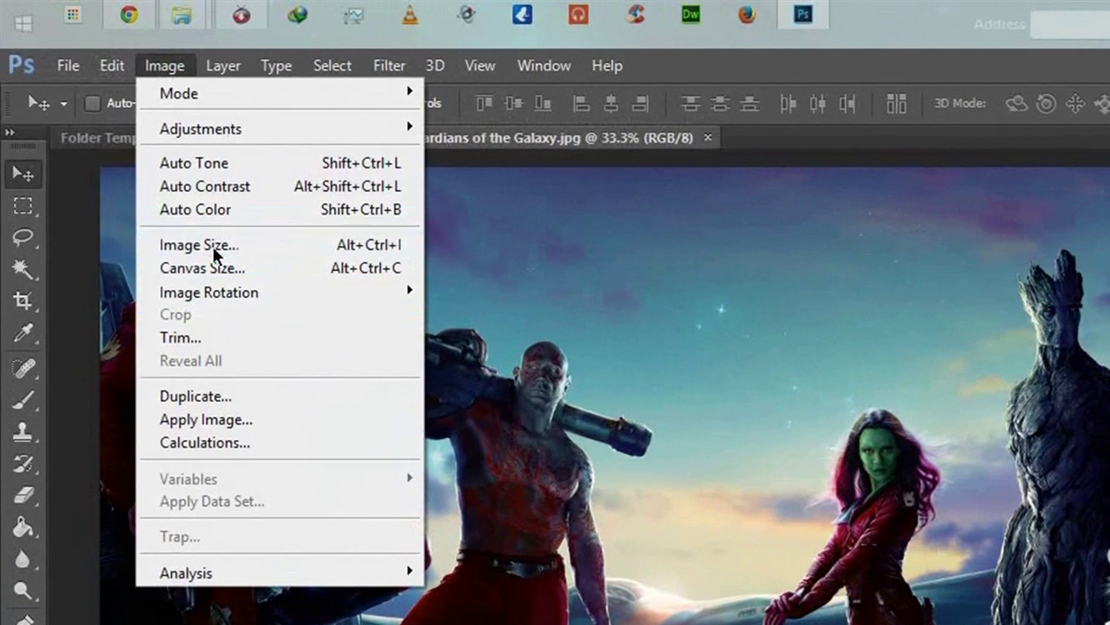
{"action": "left_click", "coordinate": [213, 247]}
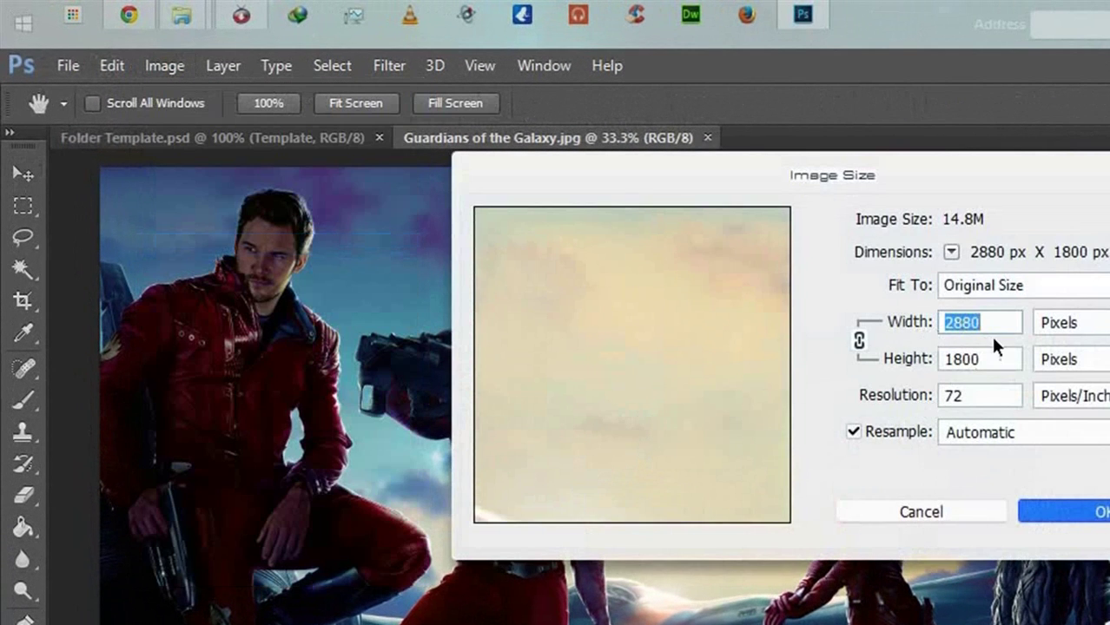
{"action": "type", "text": "700"}
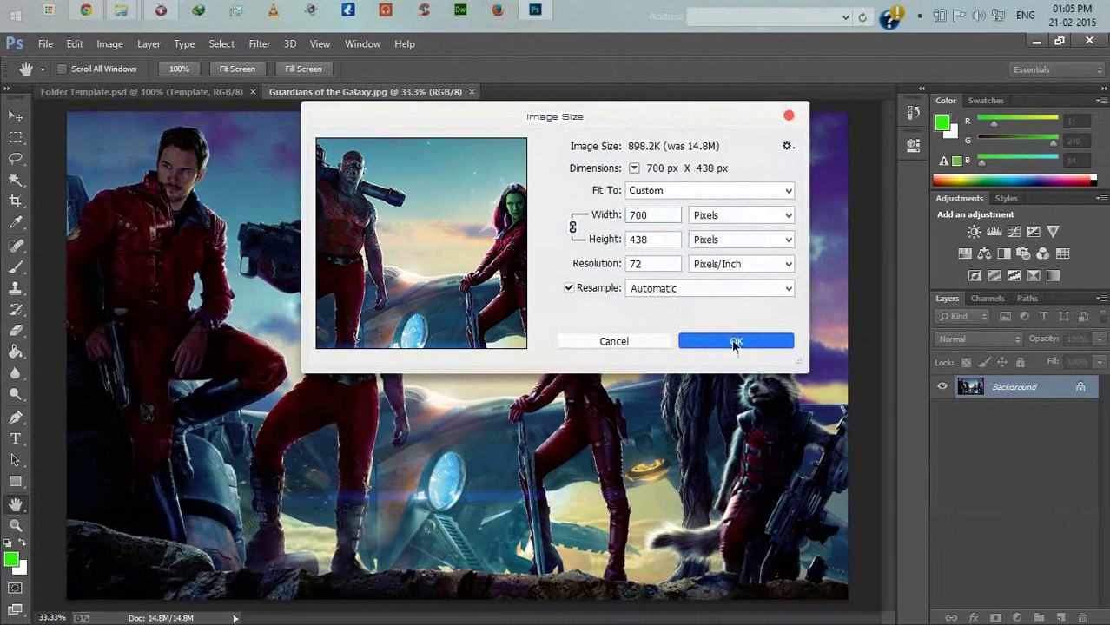
{"action": "left_click", "coordinate": [734, 342]}
{"action": "key", "text": "v"}
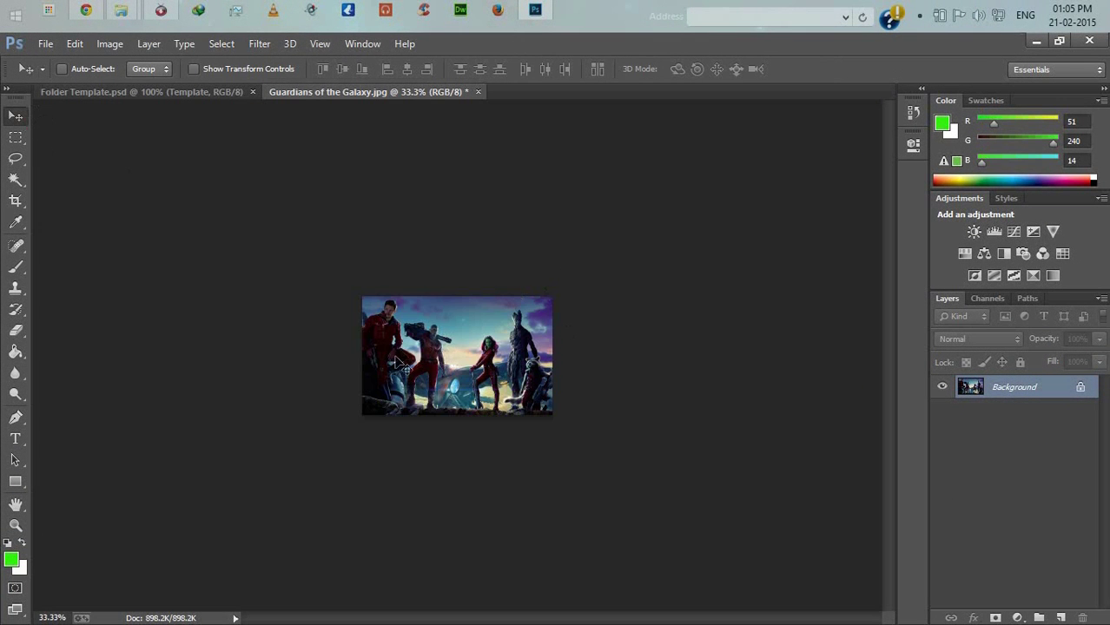
Unlock the poster's background and drag it into Folder Template at about 38% opacity
{"action": "left_click_drag", "start_coordinate": [419, 348], "coordinate": [392, 332]}
{"action": "left_click", "coordinate": [556, 277]}
{"action": "double_click", "coordinate": [999, 390]}
{"action": "key", "text": "Return"}
{"action": "left_click_drag", "start_coordinate": [447, 340], "coordinate": [458, 362]}
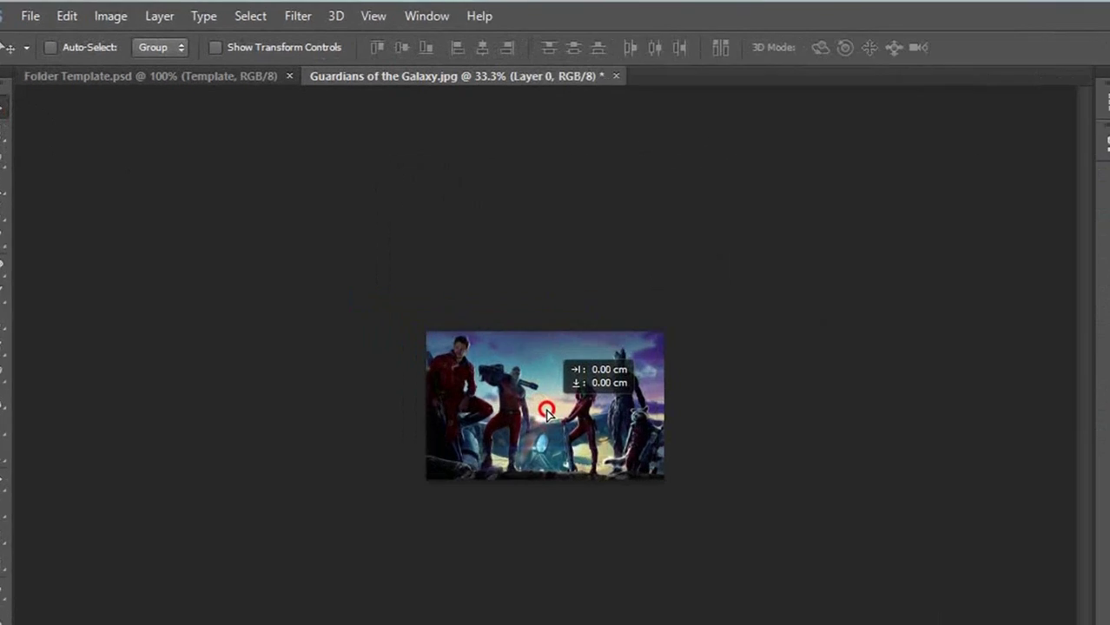
{"action": "left_click_drag", "start_coordinate": [545, 412], "coordinate": [596, 496]}
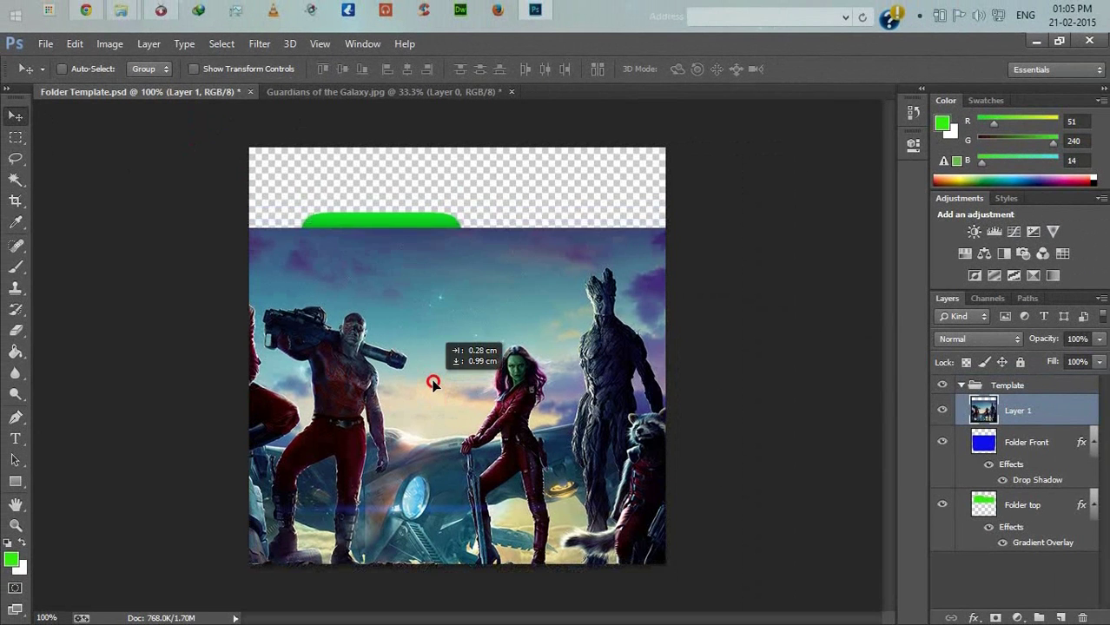
{"action": "left_click_drag", "start_coordinate": [434, 383], "coordinate": [441, 384]}
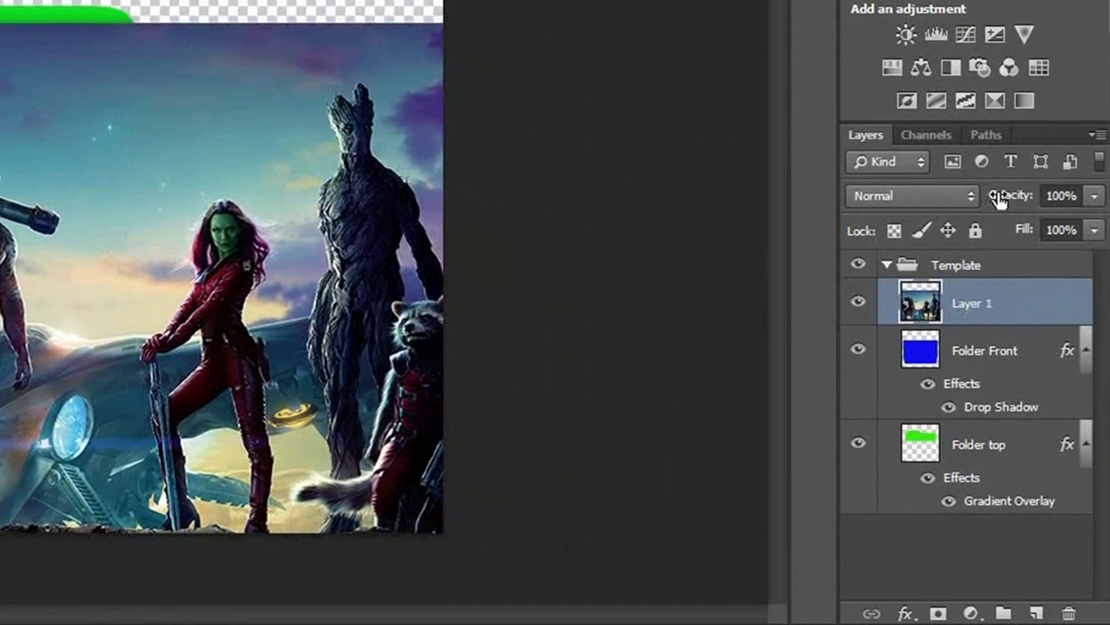
{"action": "left_click", "coordinate": [1094, 196]}
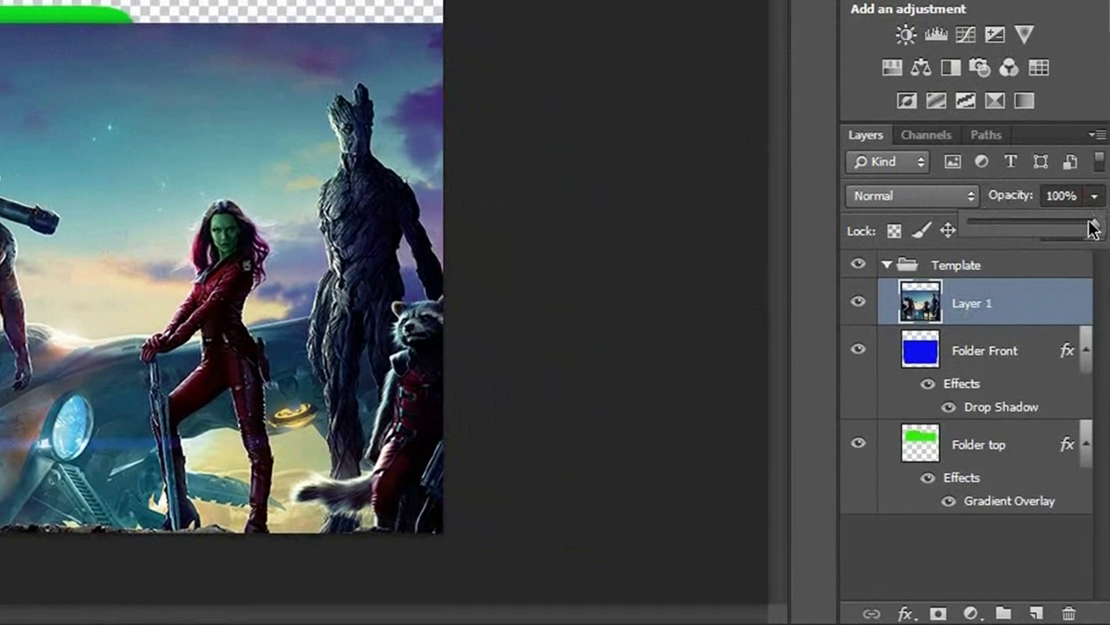
{"action": "left_click_drag", "start_coordinate": [1093, 228], "coordinate": [1017, 224]}
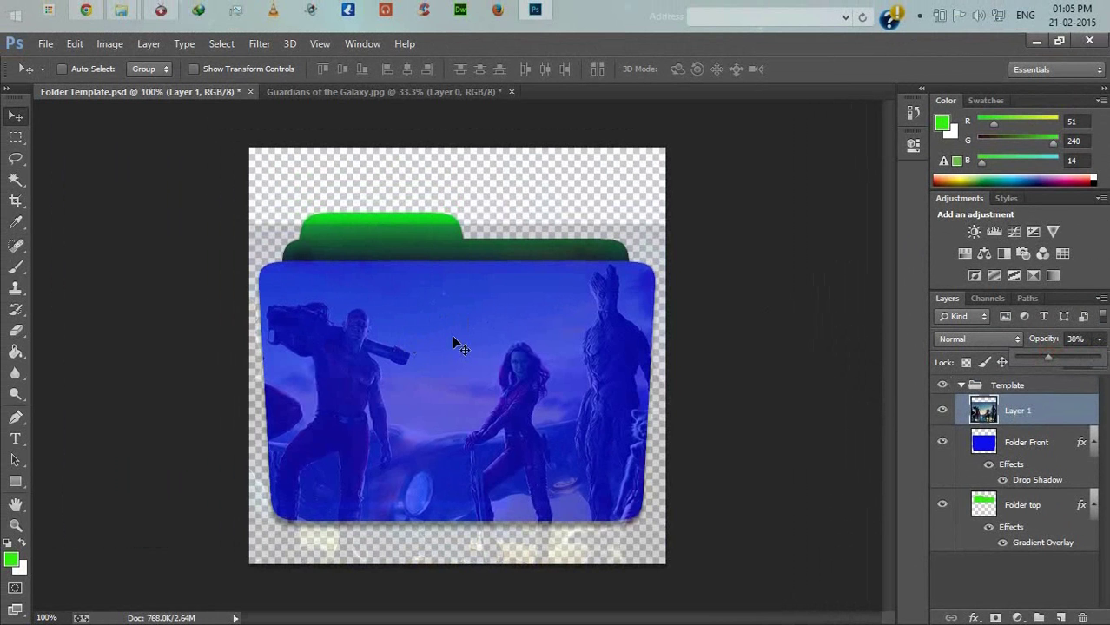
Free-transform the poster to cover the folder front, then raise its opacity to 100%
{"action": "key", "text": "ctrl+t"}
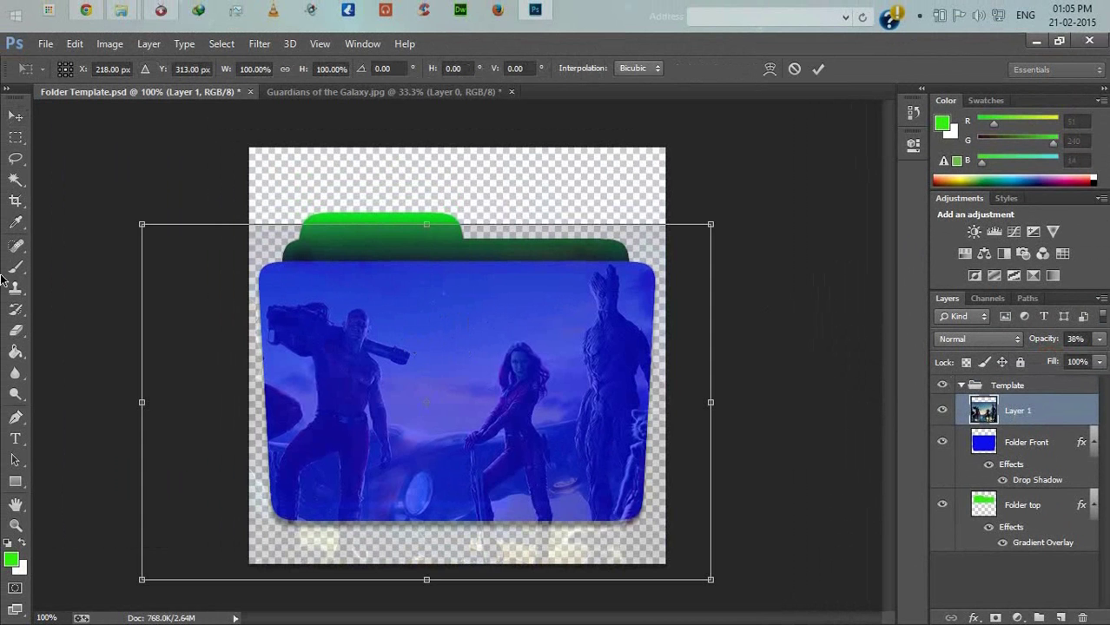
{"action": "left_click_drag", "start_coordinate": [143, 226], "coordinate": [252, 257]}
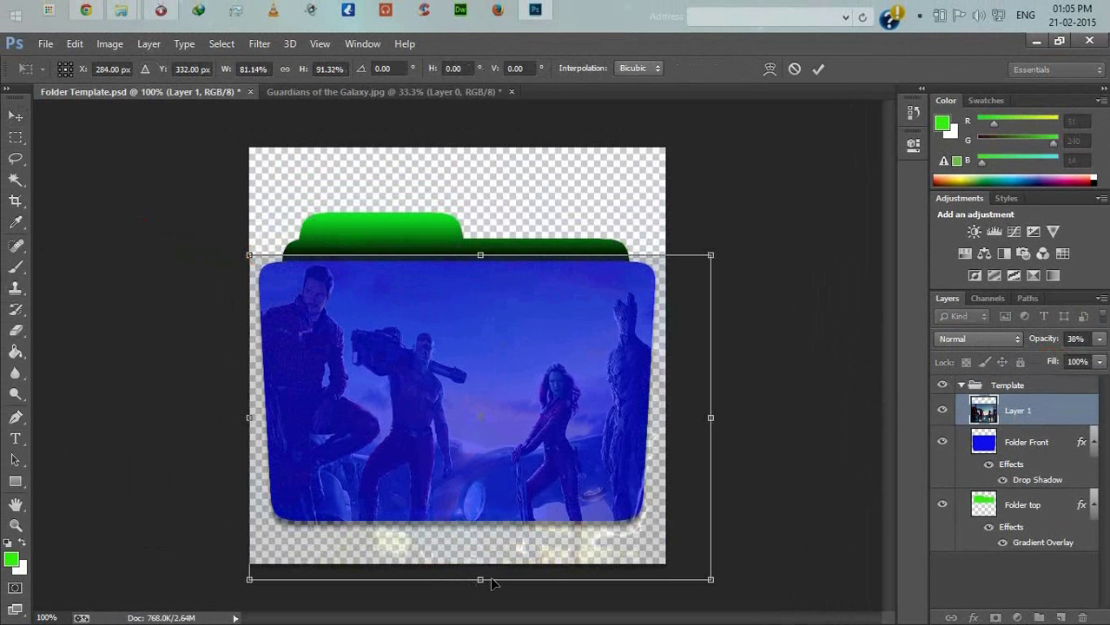
{"action": "left_click_drag", "start_coordinate": [481, 578], "coordinate": [478, 513]}
{"action": "left_click_drag", "start_coordinate": [711, 389], "coordinate": [659, 380]}
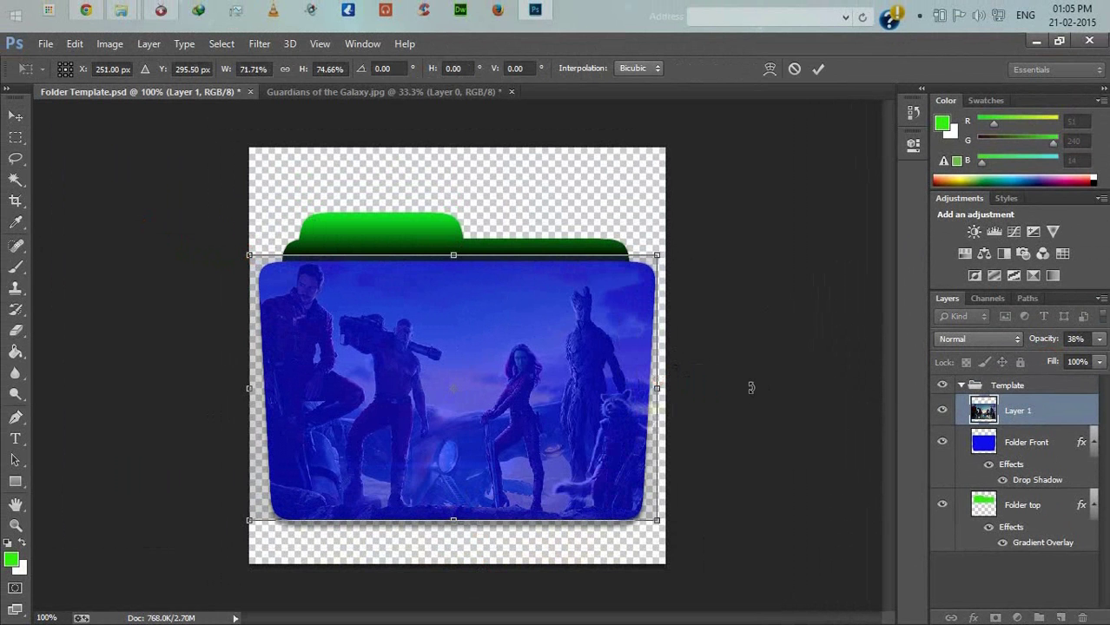
{"action": "key", "text": "Return"}
{"action": "left_click", "coordinate": [1098, 340]}
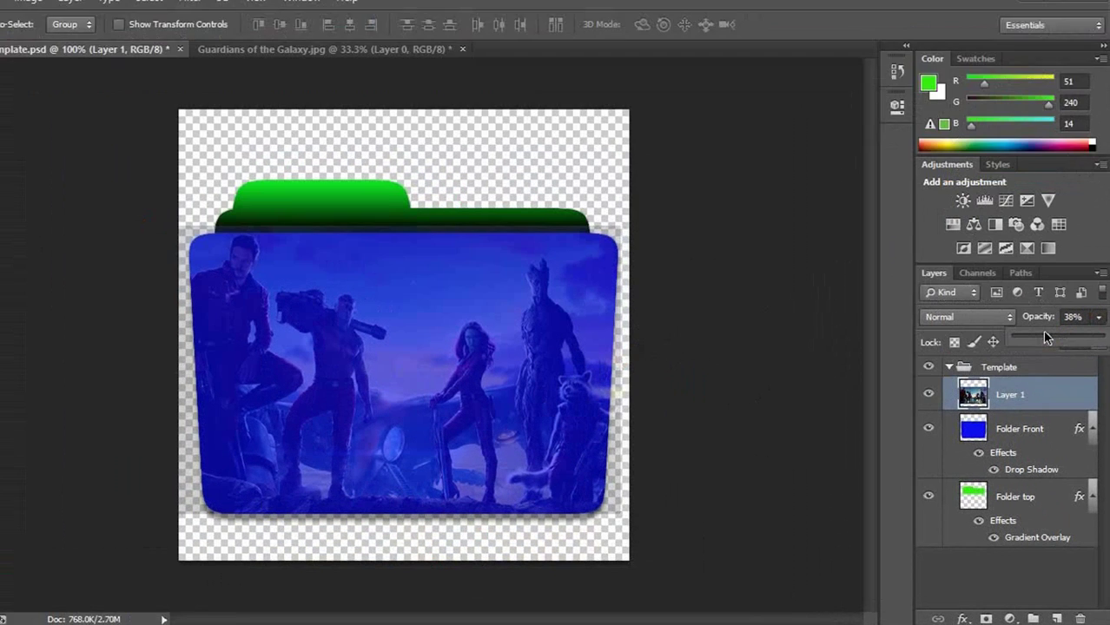
{"action": "left_click_drag", "start_coordinate": [1046, 360], "coordinate": [1106, 358]}
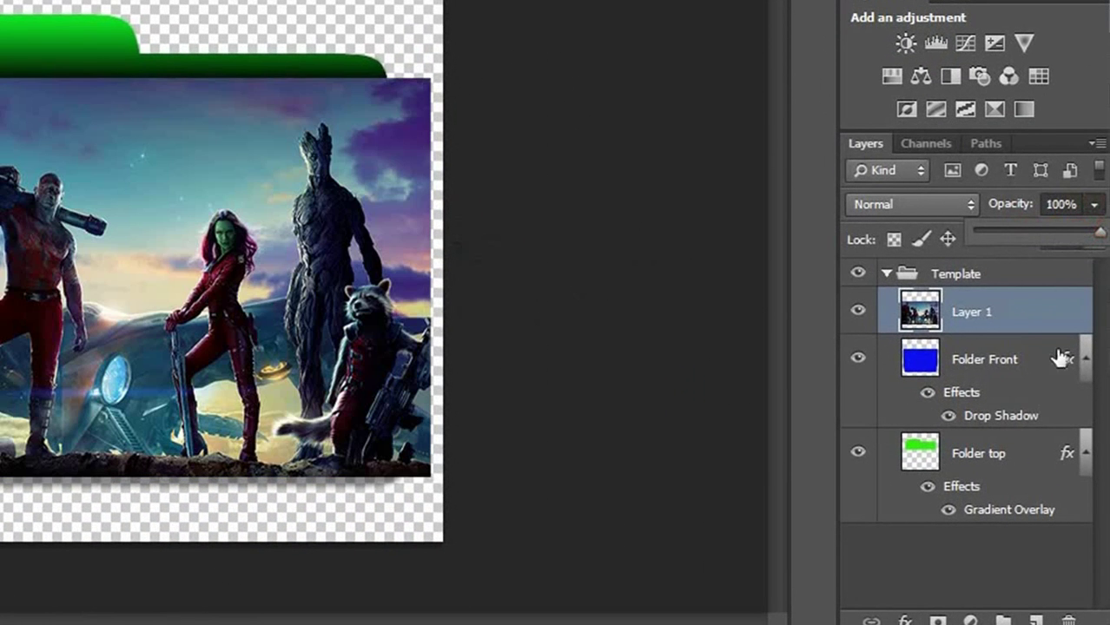
{"action": "left_click", "coordinate": [1035, 318]}
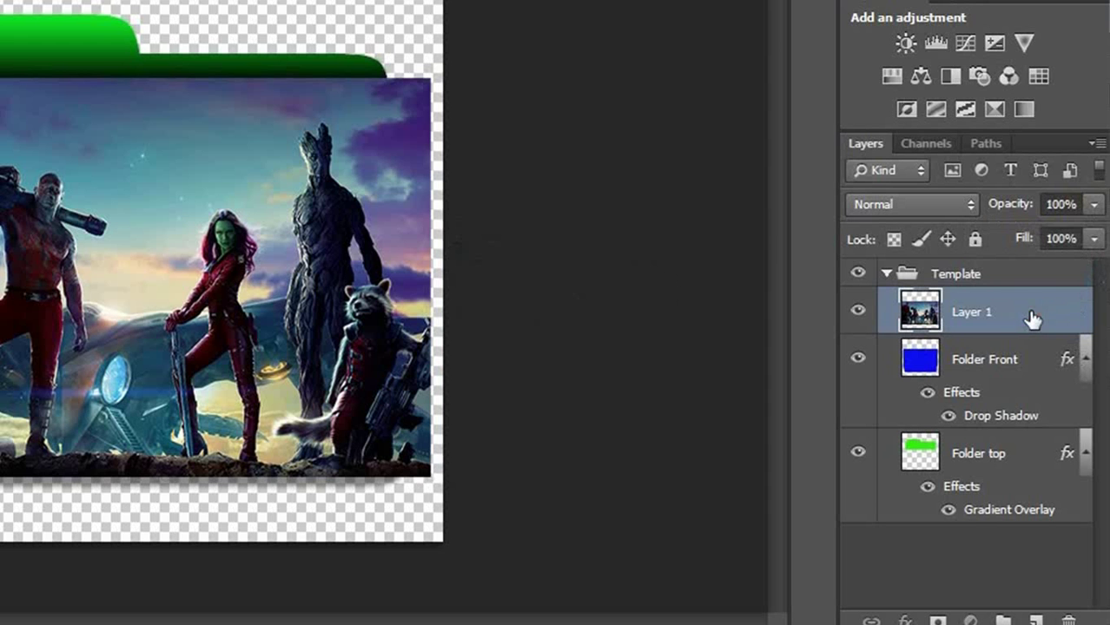
Magic Wand the empty area around Folder Front, delete it from the poster layer, and deselect
{"action": "left_click", "coordinate": [979, 367]}
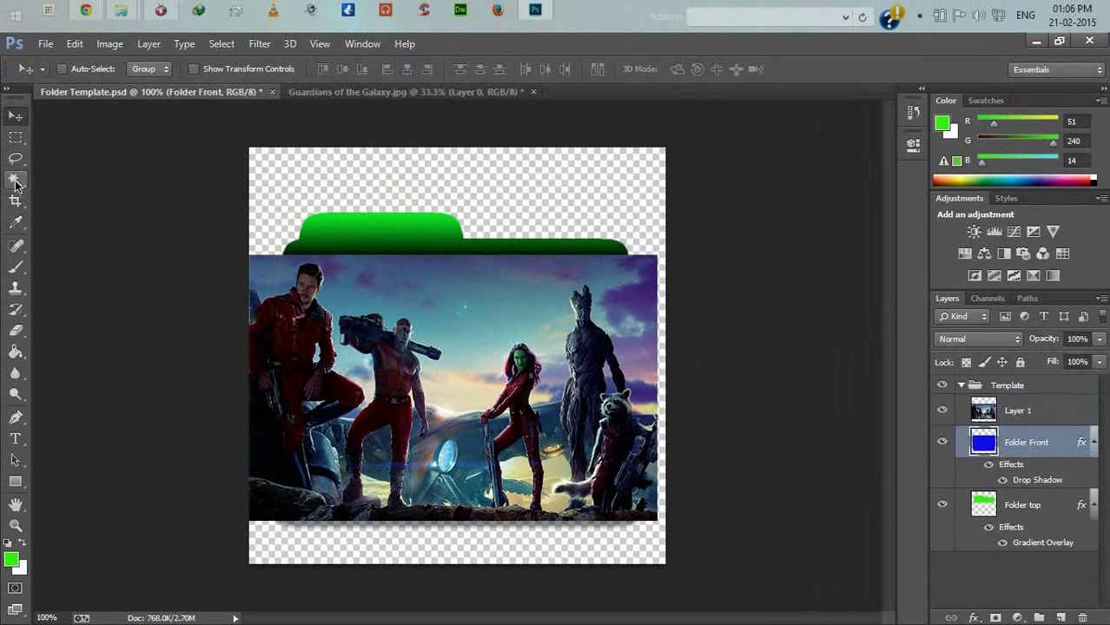
{"action": "left_click", "coordinate": [14, 182]}
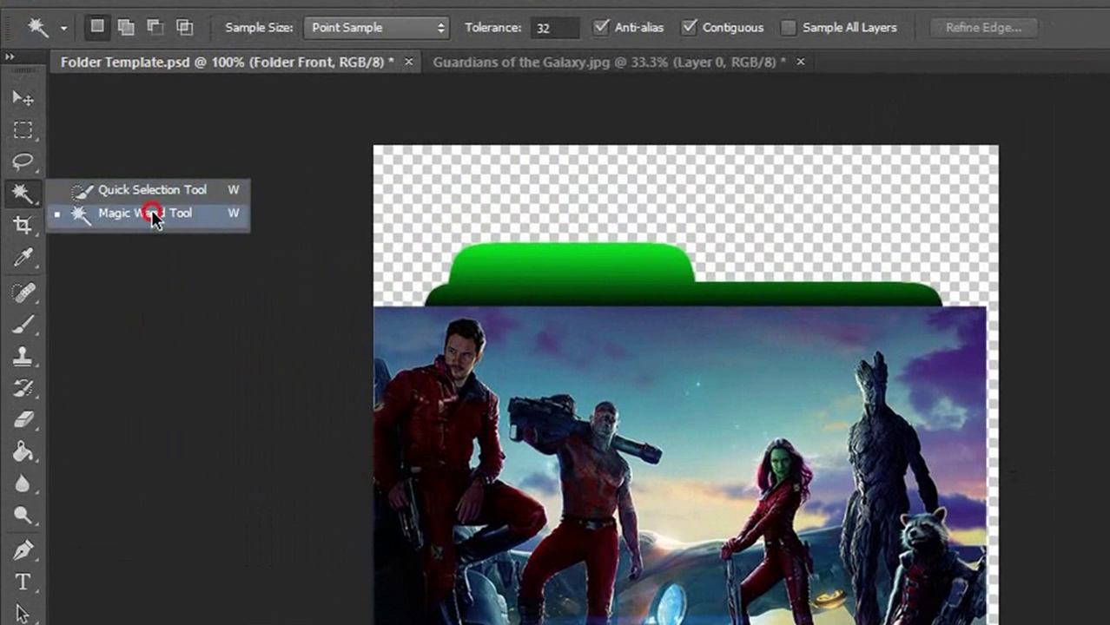
{"action": "left_click", "coordinate": [151, 210]}
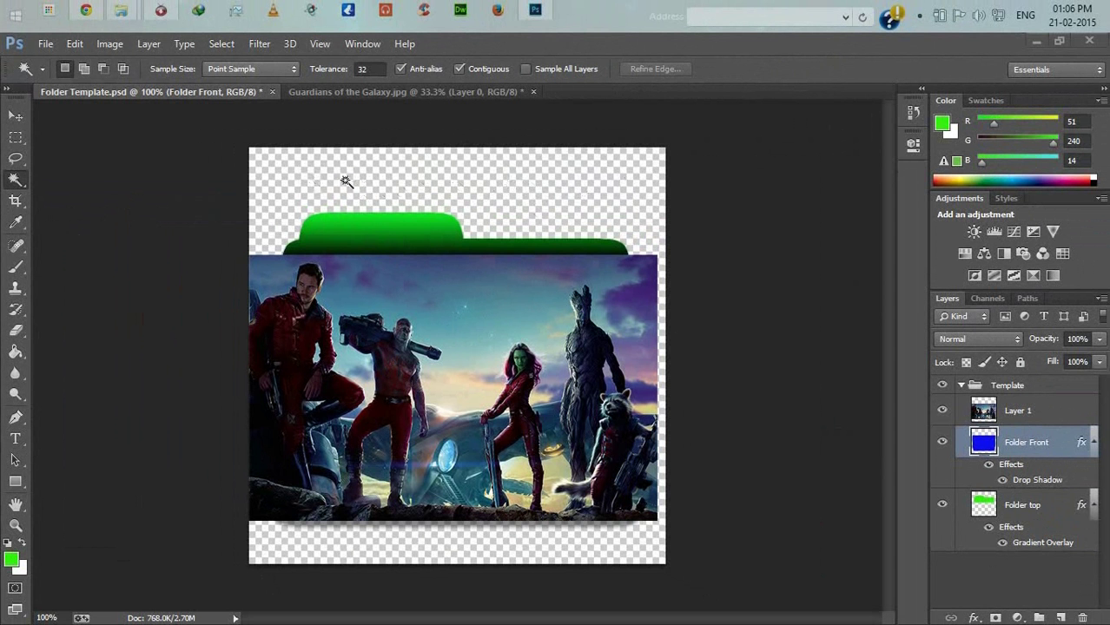
{"action": "left_click", "coordinate": [309, 189]}
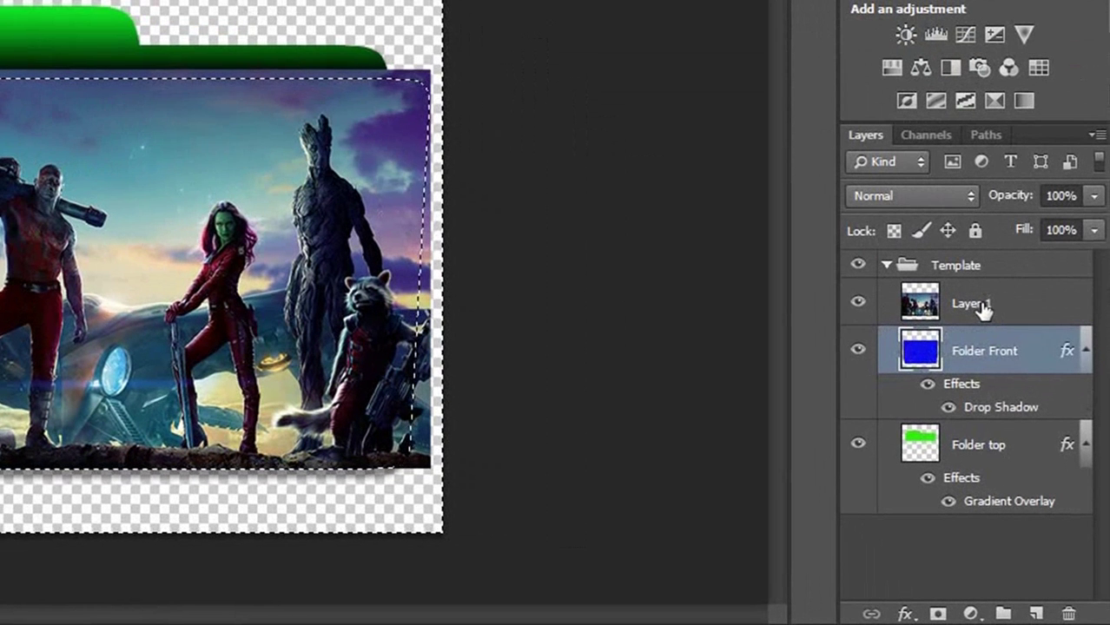
{"action": "left_click", "coordinate": [988, 308]}
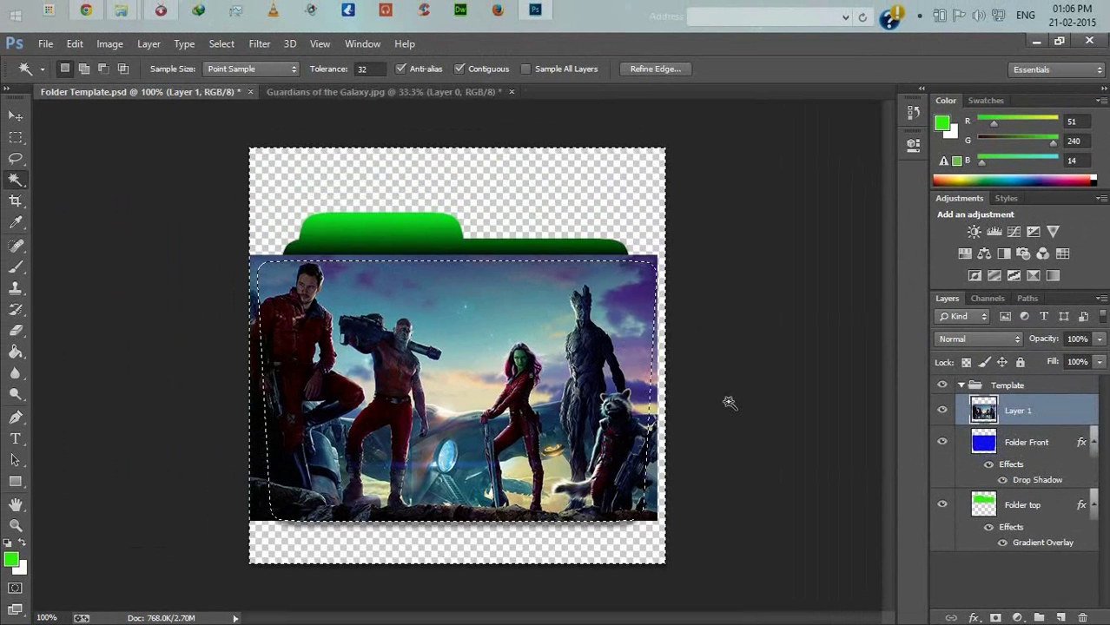
{"action": "key", "text": "Delete"}
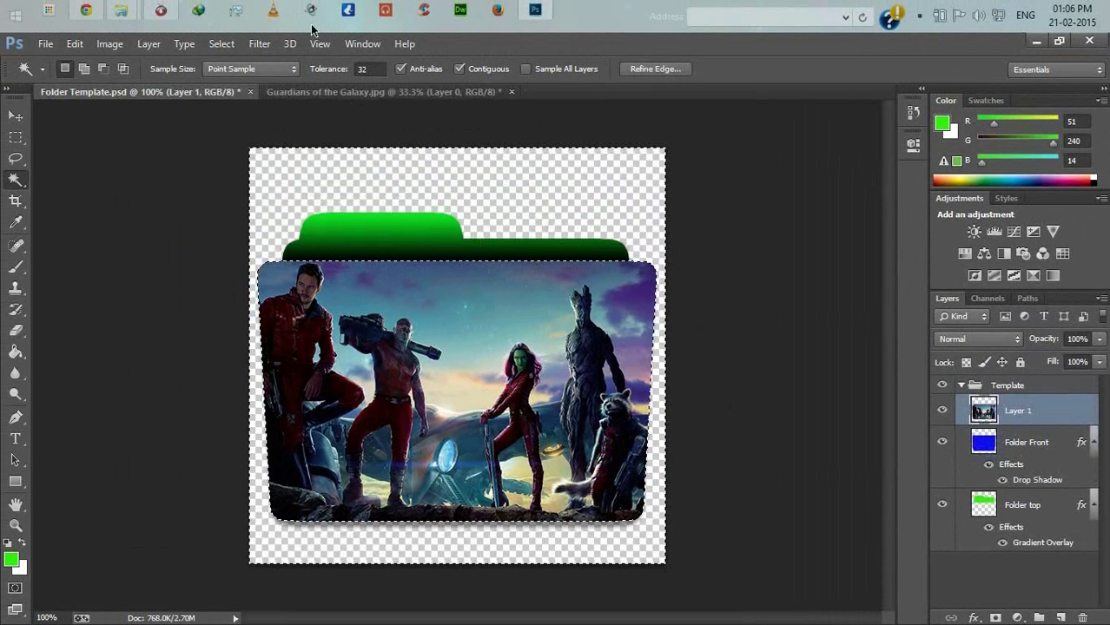
{"action": "left_click", "coordinate": [220, 44]}
{"action": "left_click", "coordinate": [236, 76]}
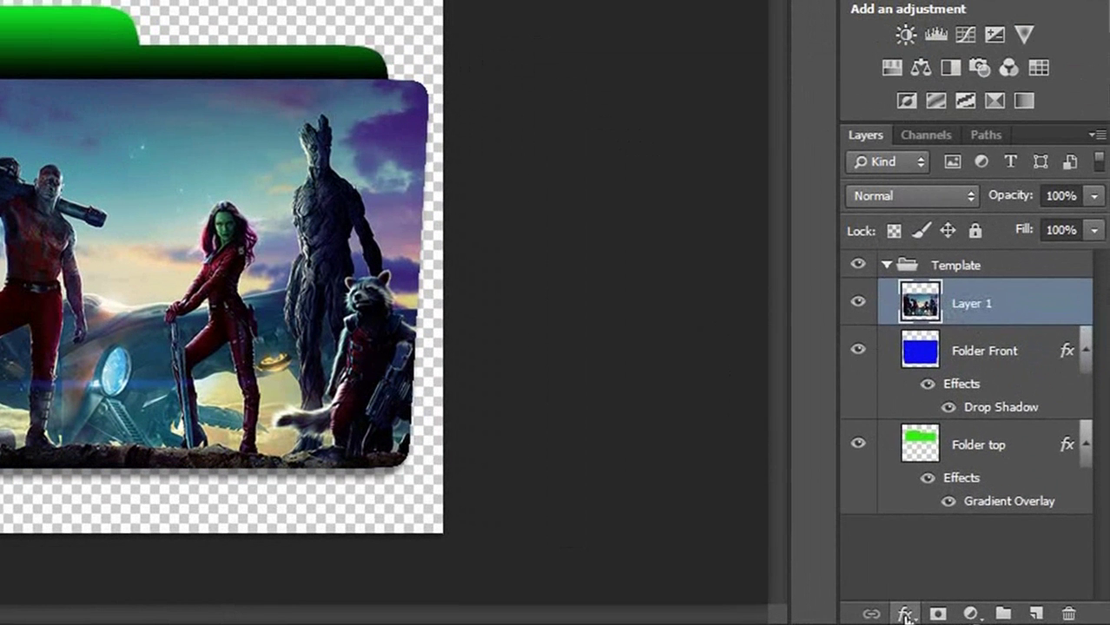
Give the poster layer an Inner Shadow with distance 0 and size 52, with Inner Glow off
{"action": "left_click", "coordinate": [974, 618]}
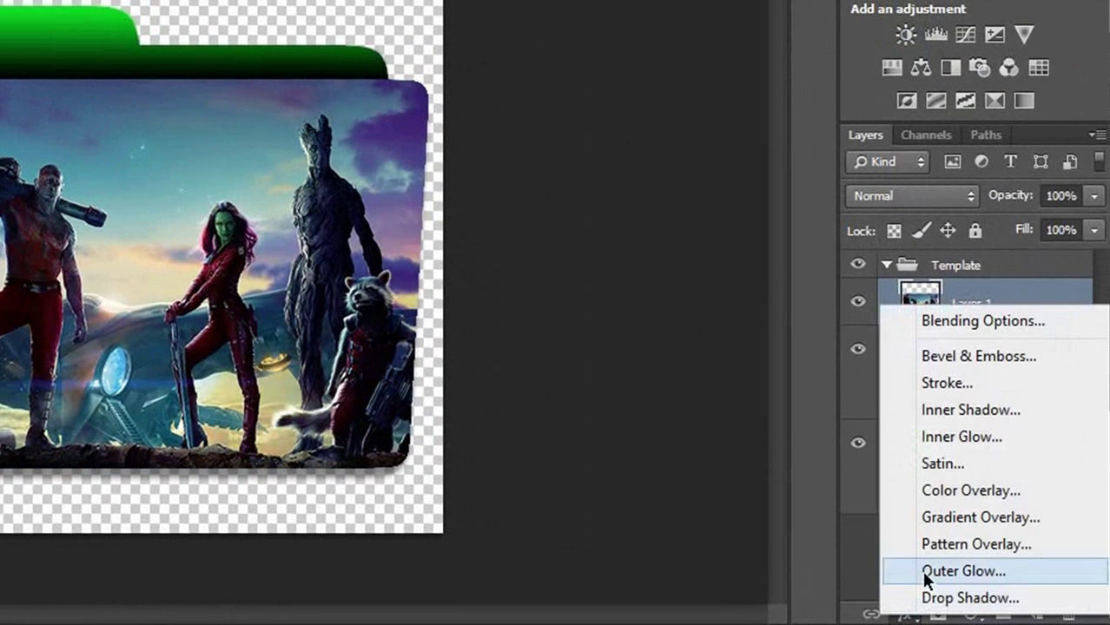
{"action": "left_click", "coordinate": [937, 439]}
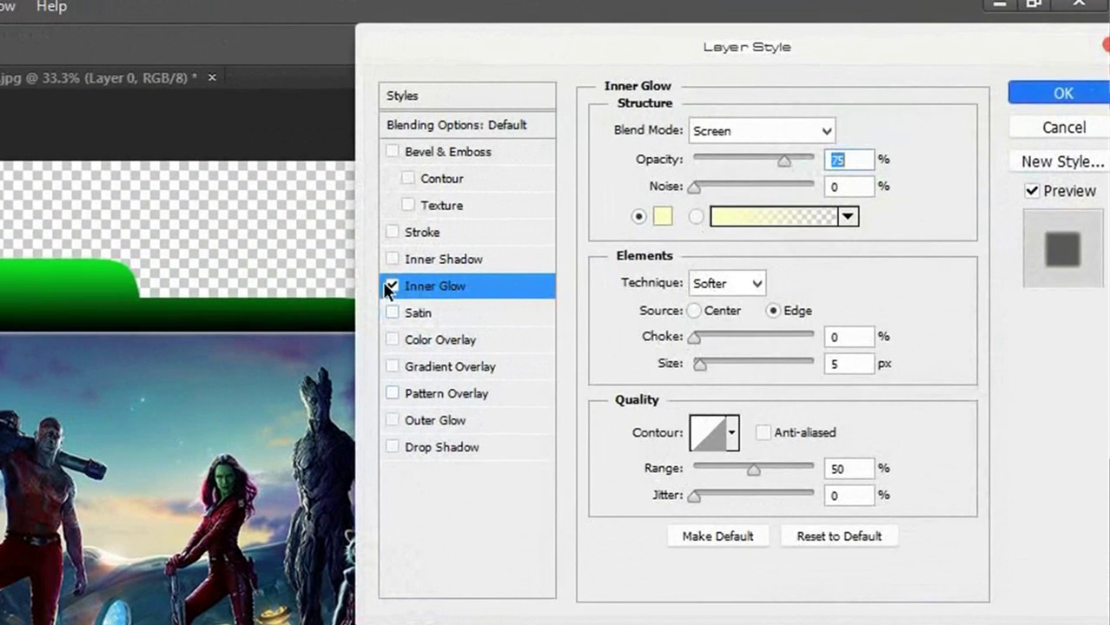
{"action": "left_click", "coordinate": [392, 285]}
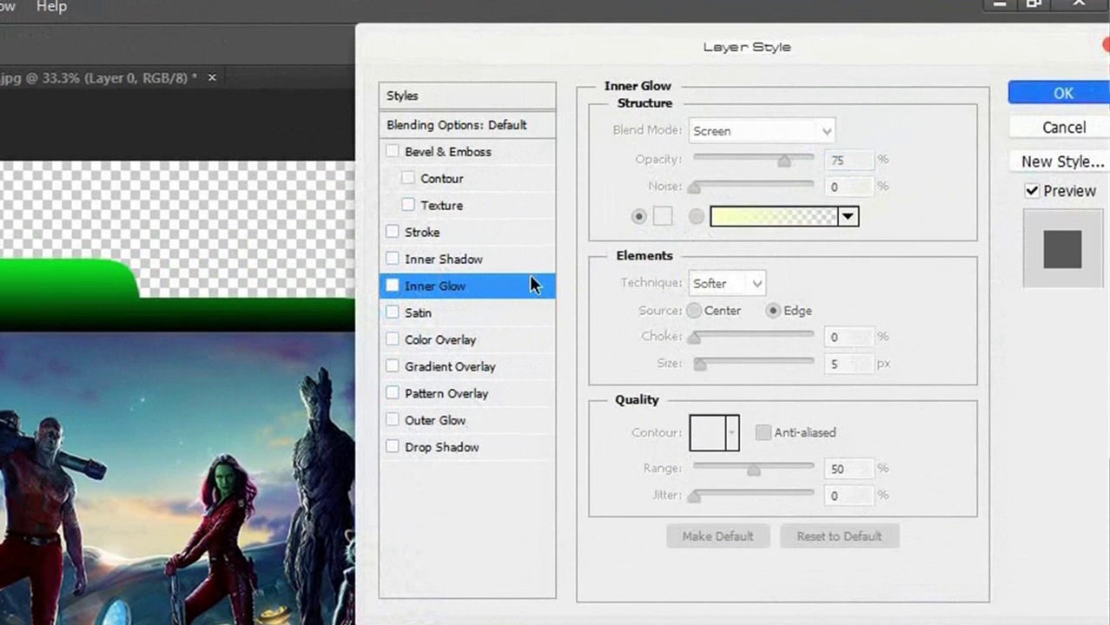
{"action": "left_click", "coordinate": [453, 260]}
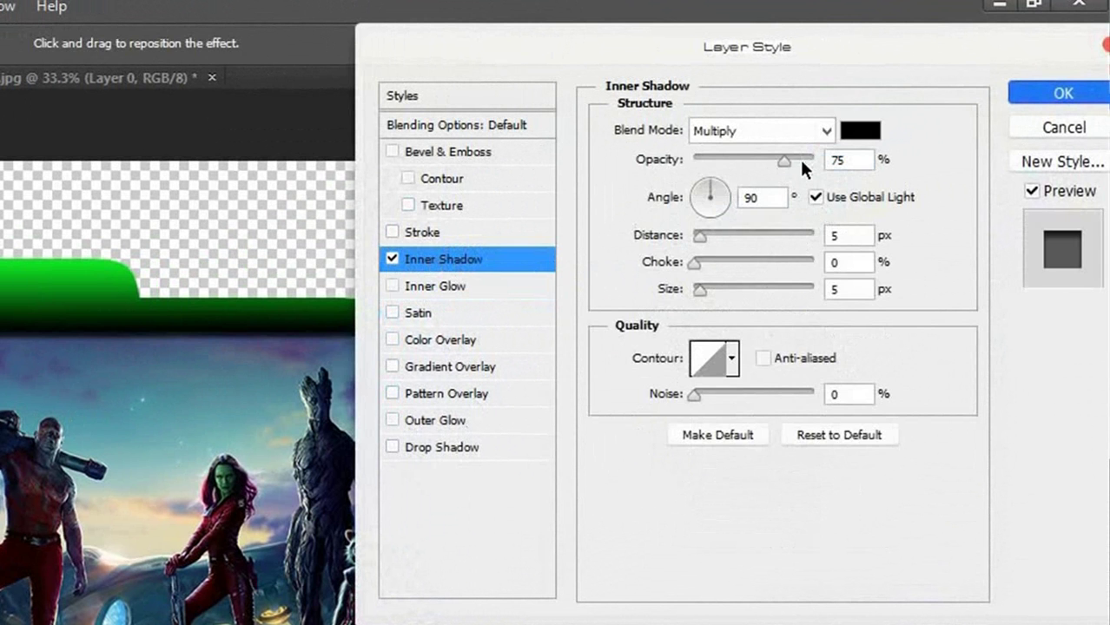
{"action": "left_click_drag", "start_coordinate": [699, 236], "coordinate": [694, 236]}
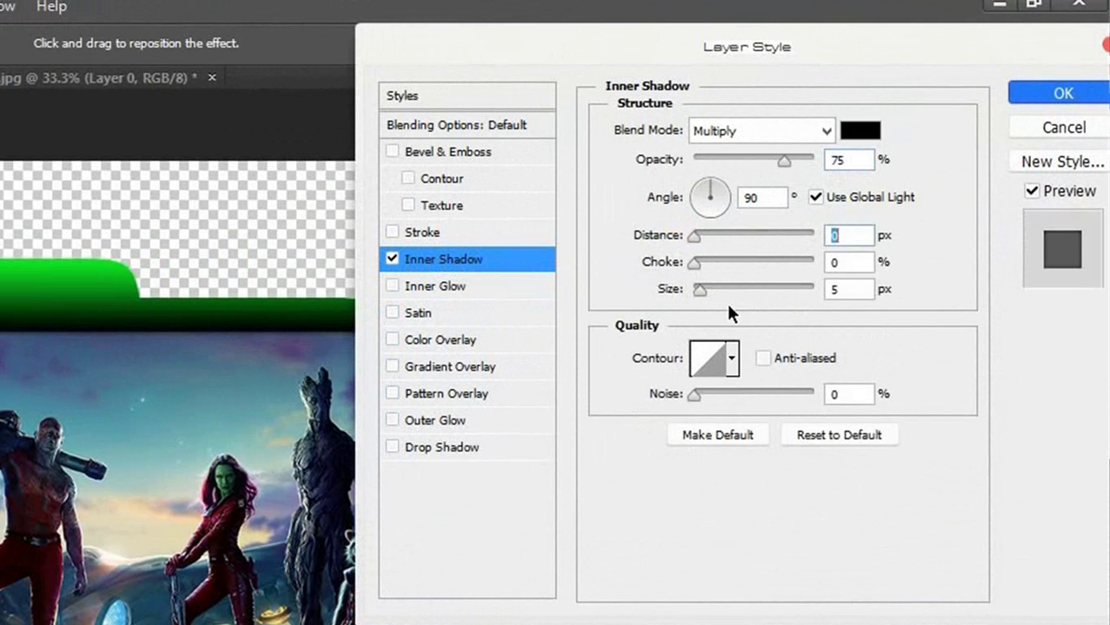
{"action": "left_click_drag", "start_coordinate": [701, 289], "coordinate": [726, 293]}
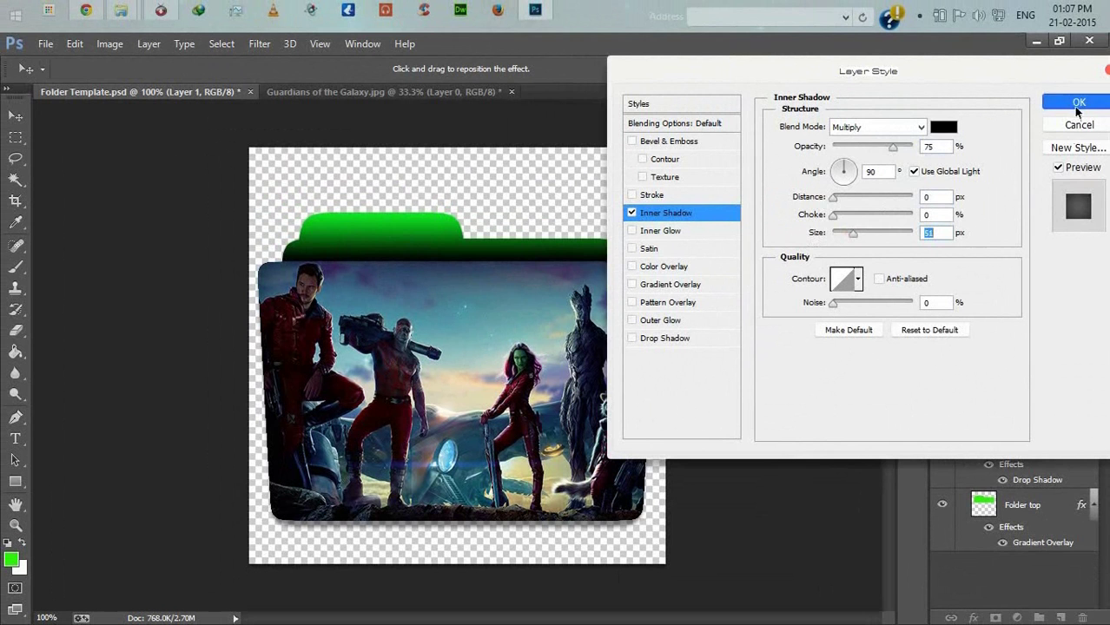
{"action": "left_click", "coordinate": [1077, 104]}
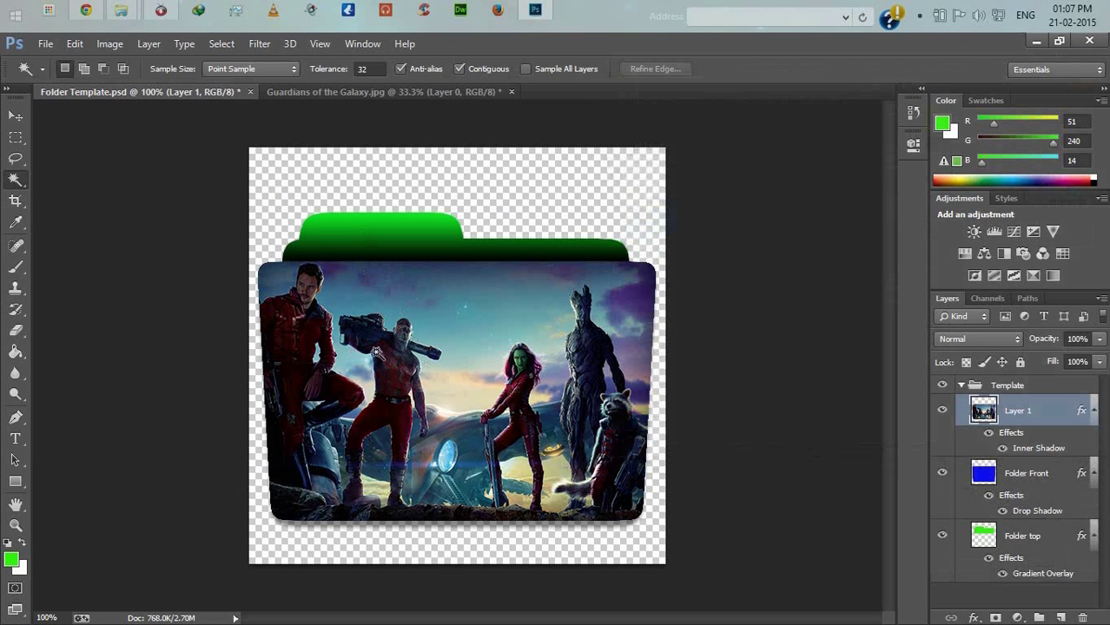
Open Guardians-of-the-Galaxy-Poster-High-Res.jpg
{"action": "left_click", "coordinate": [373, 92]}
{"action": "left_click", "coordinate": [137, 92]}
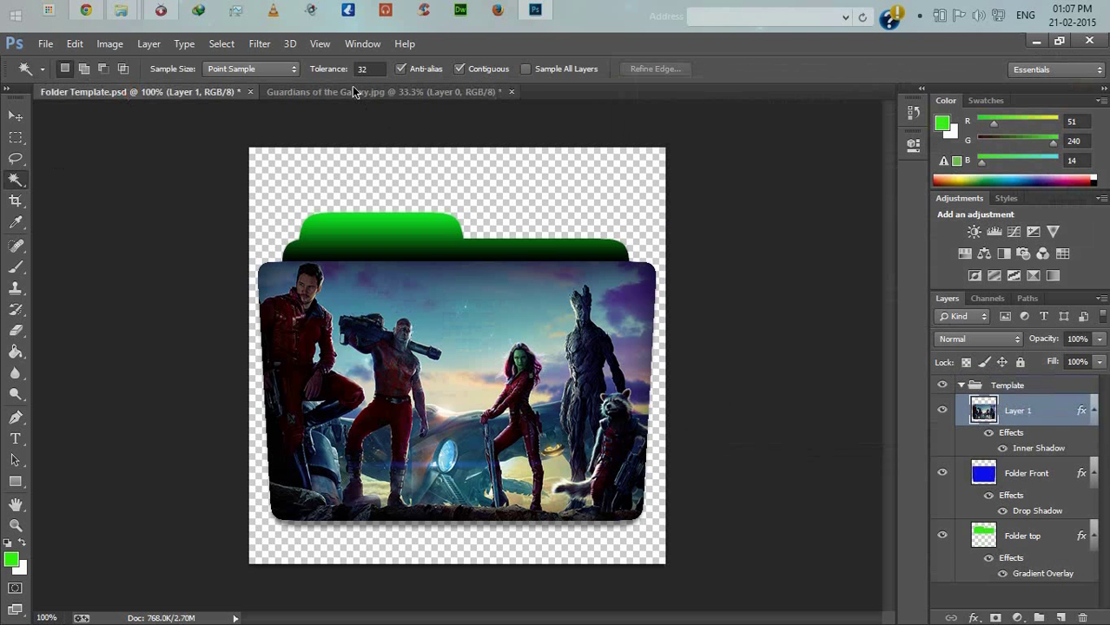
{"action": "left_click", "coordinate": [46, 44]}
{"action": "left_click", "coordinate": [61, 76]}
{"action": "left_click", "coordinate": [178, 265]}
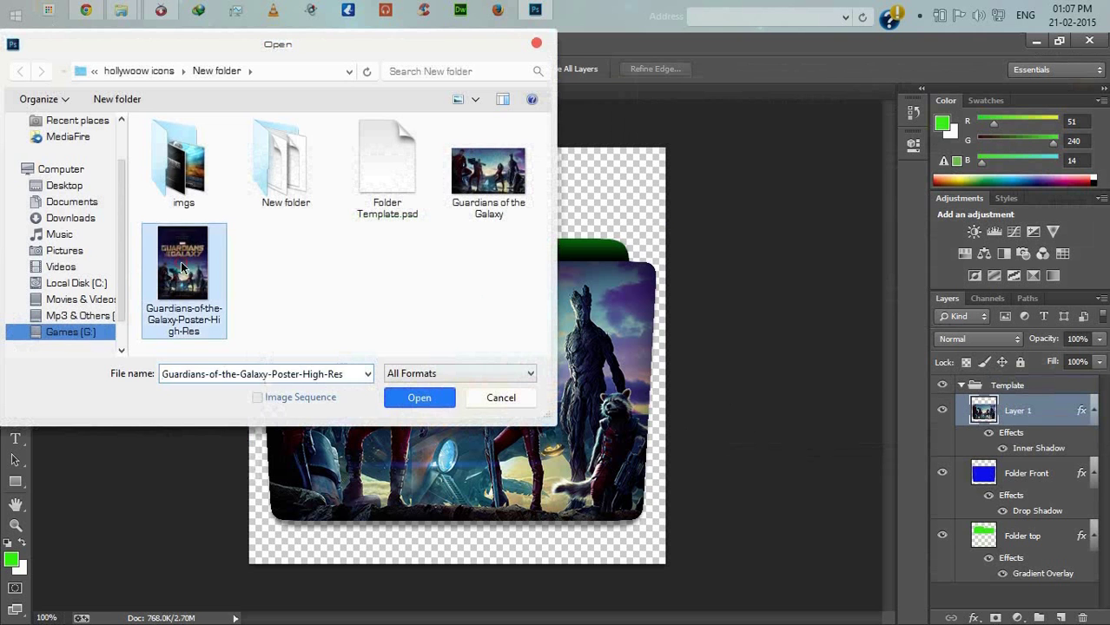
{"action": "left_click", "coordinate": [420, 398]}
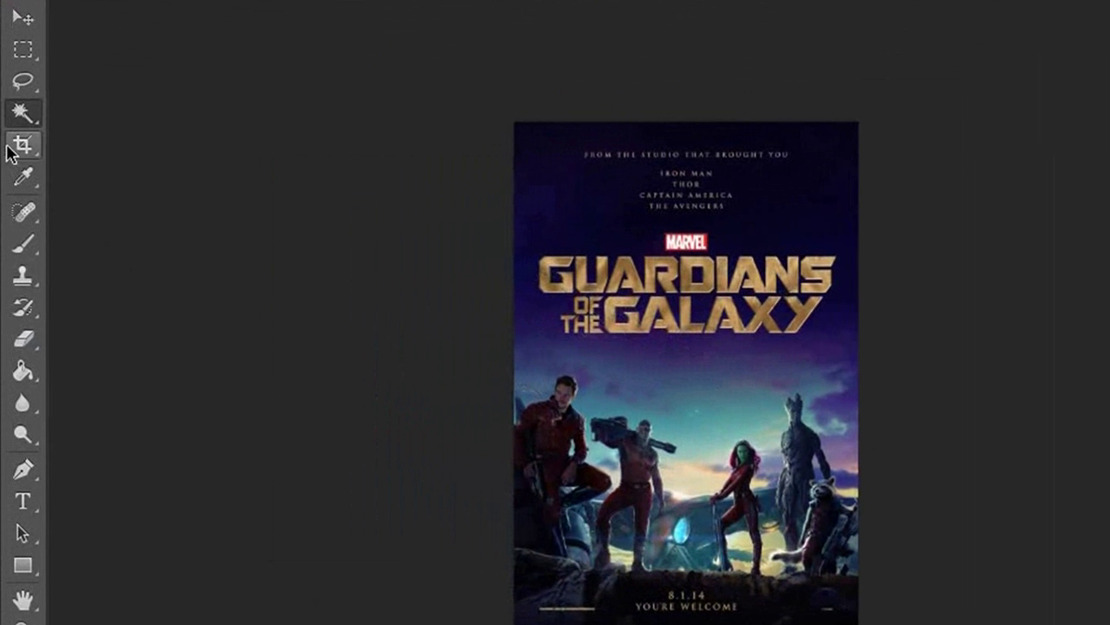
Crop the poster top and bottom to its title strip and zoom in
{"action": "left_click", "coordinate": [12, 151]}
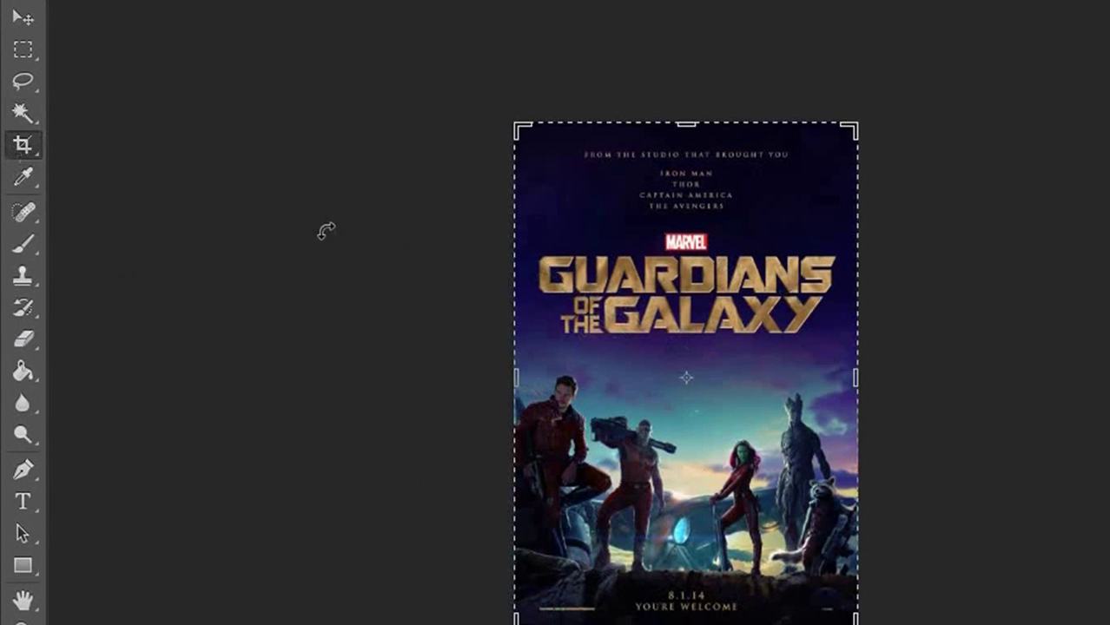
{"action": "left_click_drag", "start_coordinate": [689, 128], "coordinate": [703, 191]}
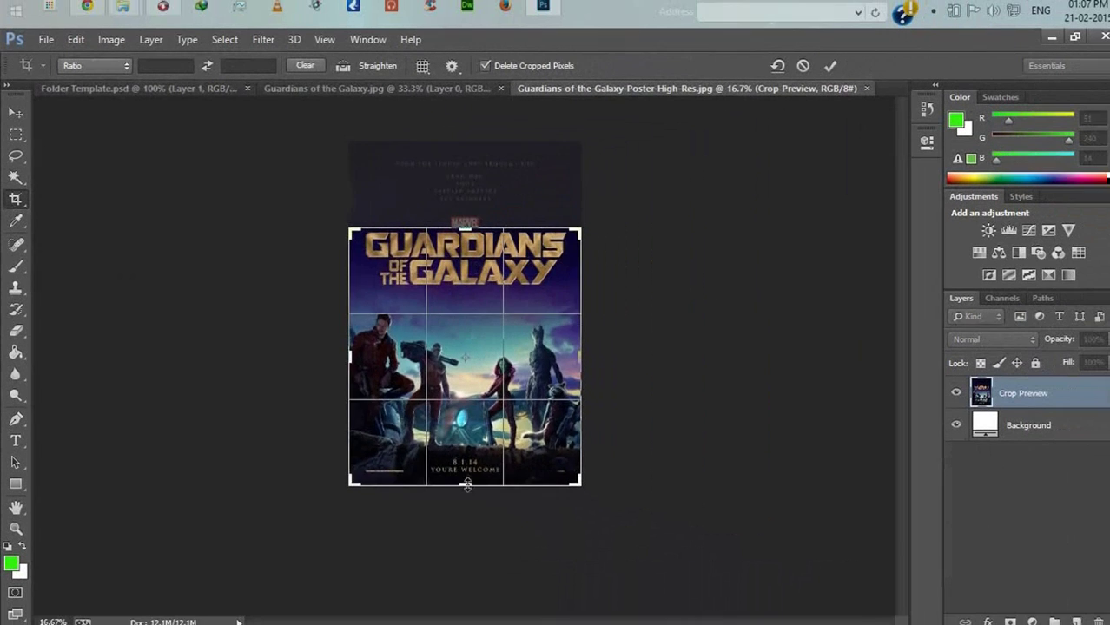
{"action": "left_click_drag", "start_coordinate": [467, 485], "coordinate": [462, 384]}
{"action": "key", "text": "Return"}
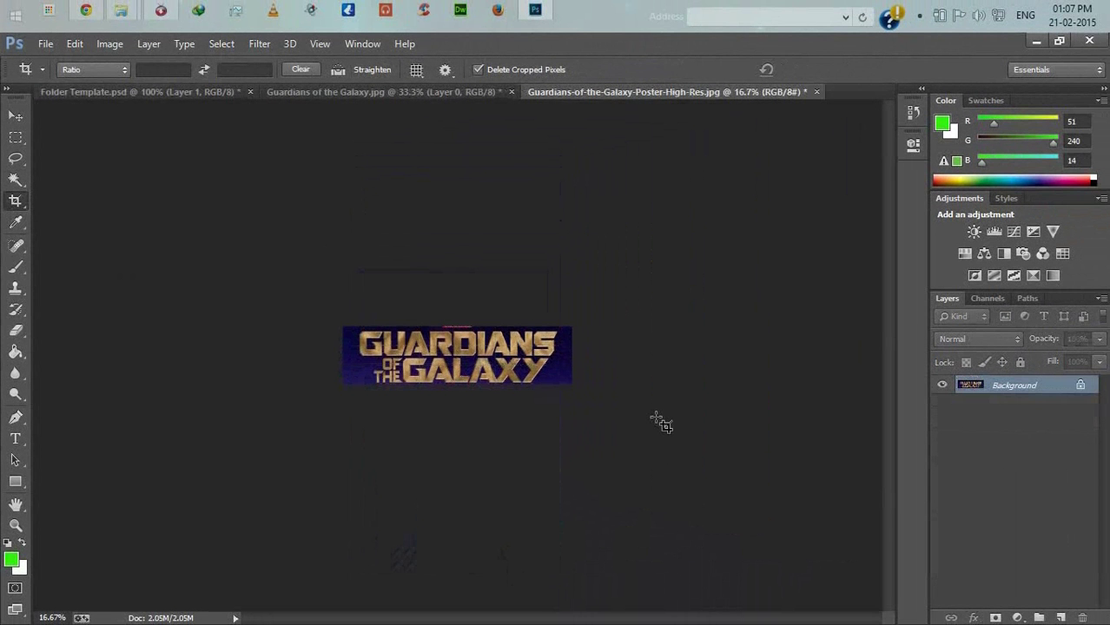
{"action": "key", "text": "ctrl+plus"}
{"action": "key", "text": "ctrl+plus"}
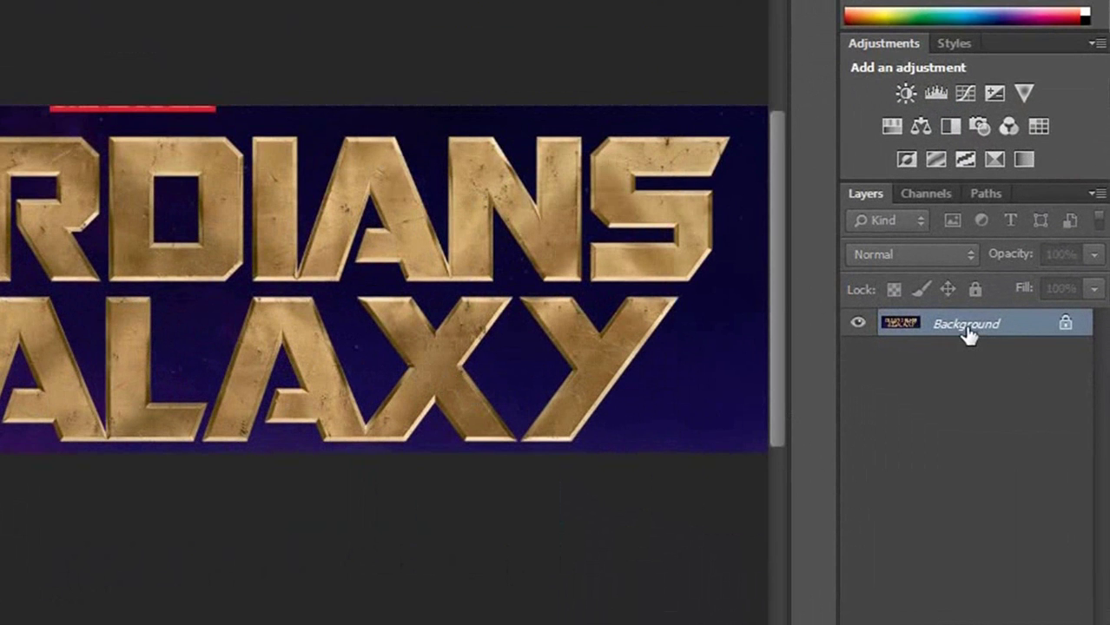
Unlock the background as Layer 0 and delete the dark background selected by colour
{"action": "double_click", "coordinate": [967, 324]}
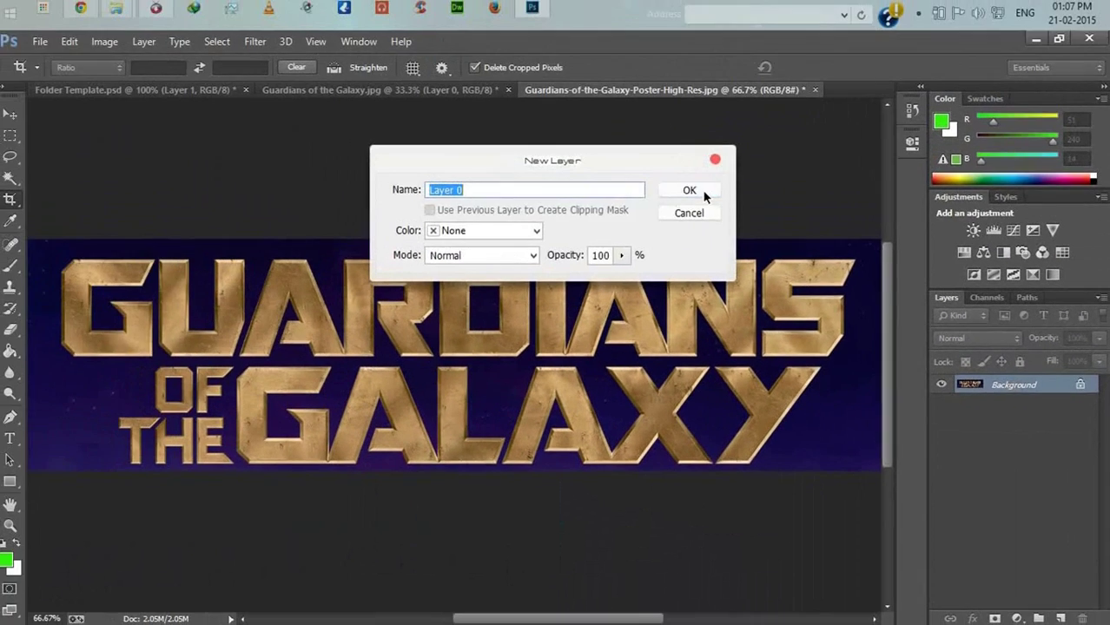
{"action": "left_click", "coordinate": [705, 195]}
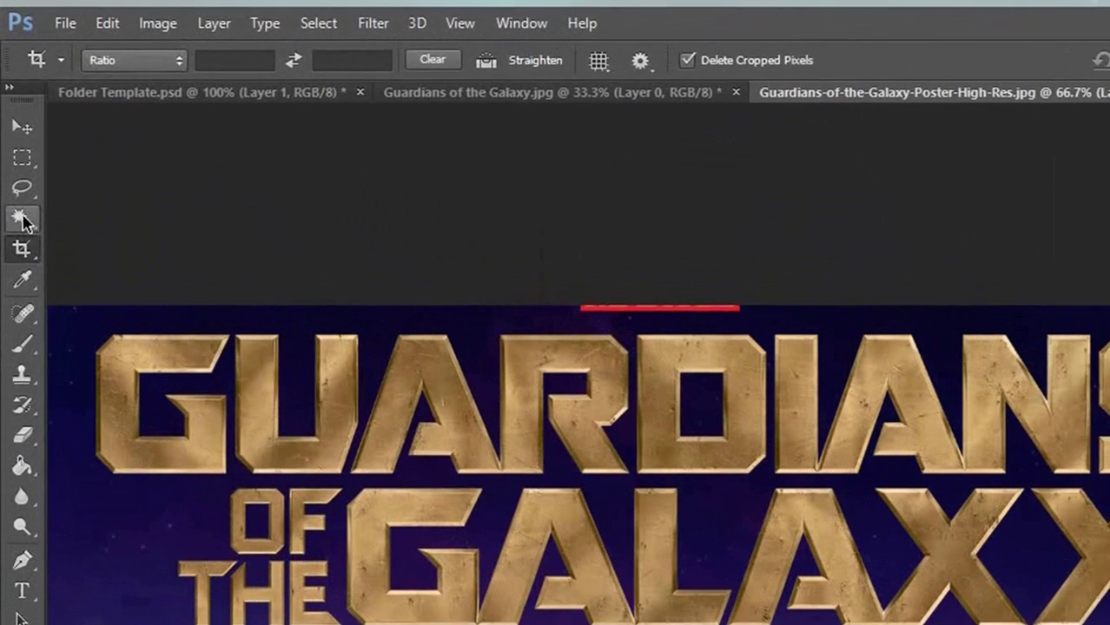
{"action": "left_click", "coordinate": [15, 179]}
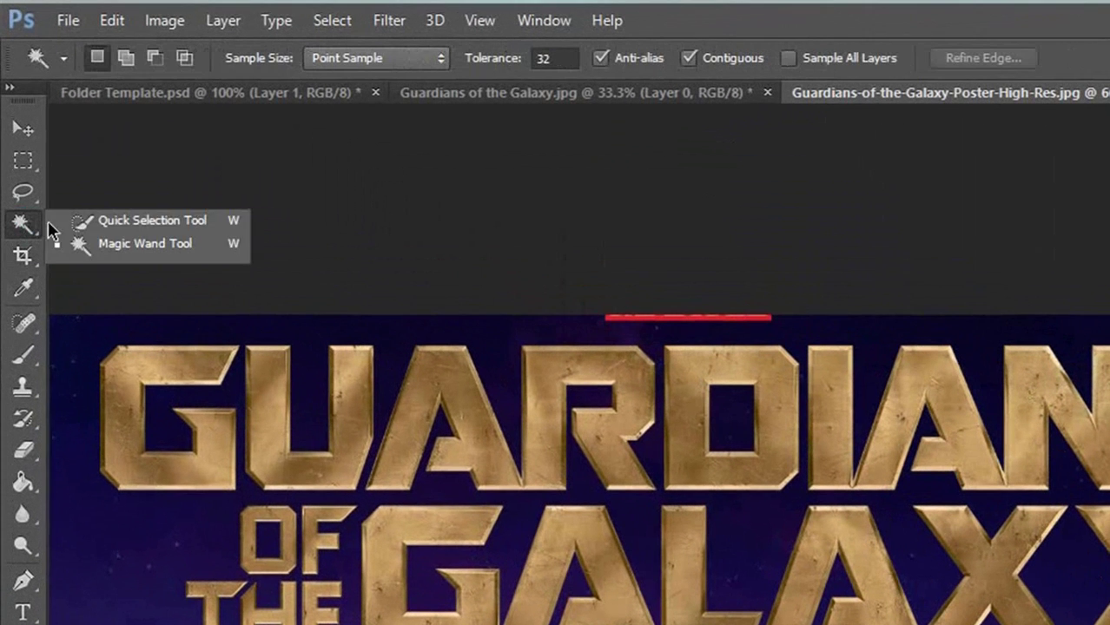
{"action": "left_click", "coordinate": [145, 243]}
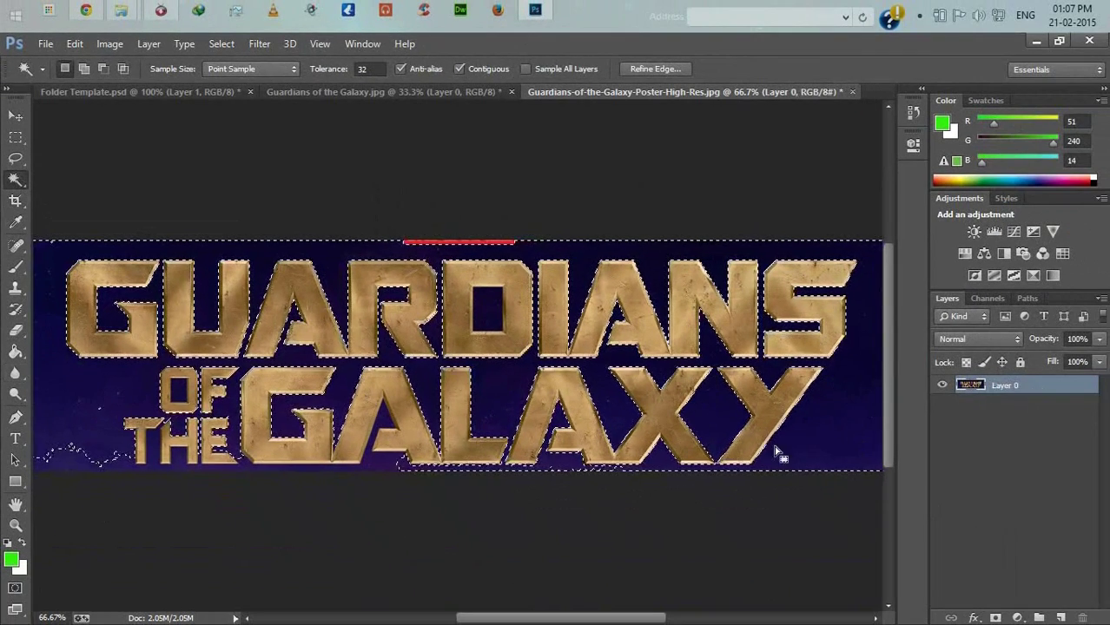
{"action": "key", "text": "Delete"}
Delete the dark holes inside the D and O, the purple bottom strip and the red top bar
{"action": "left_click", "coordinate": [487, 317]}
{"action": "key", "text": "Delete"}
{"action": "left_click", "coordinate": [177, 390]}
{"action": "key", "text": "Delete"}
{"action": "left_click", "coordinate": [375, 460]}
{"action": "key", "text": "Delete"}
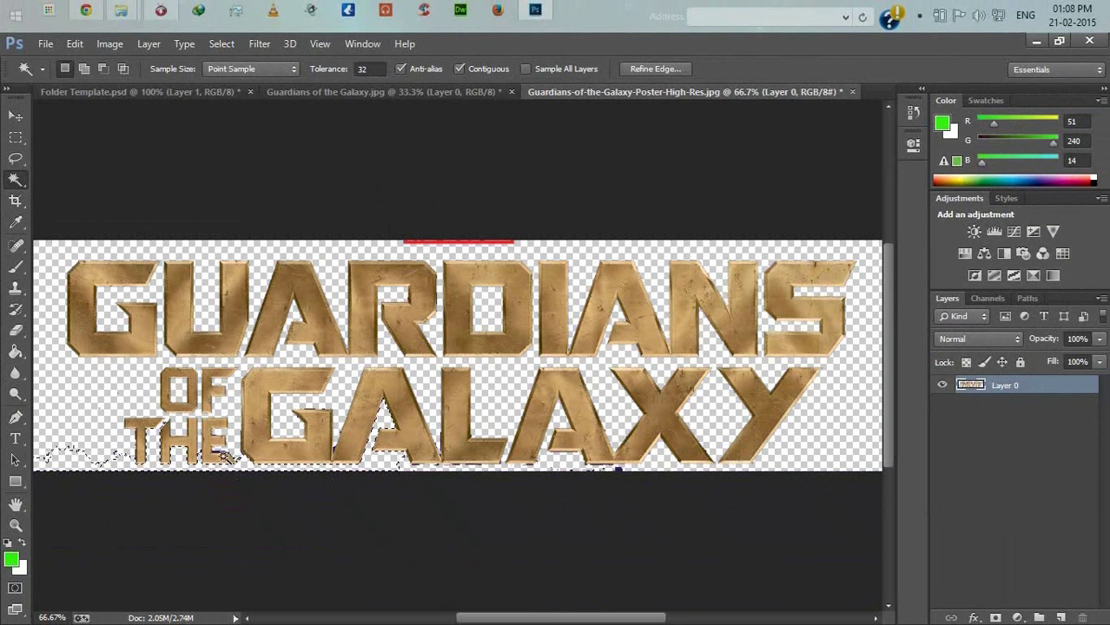
{"action": "left_click", "coordinate": [429, 244]}
{"action": "key", "text": "Delete"}
Select the leftover specks and surroundings, then deselect everything with Select > Deselect
{"action": "left_click", "coordinate": [617, 473]}
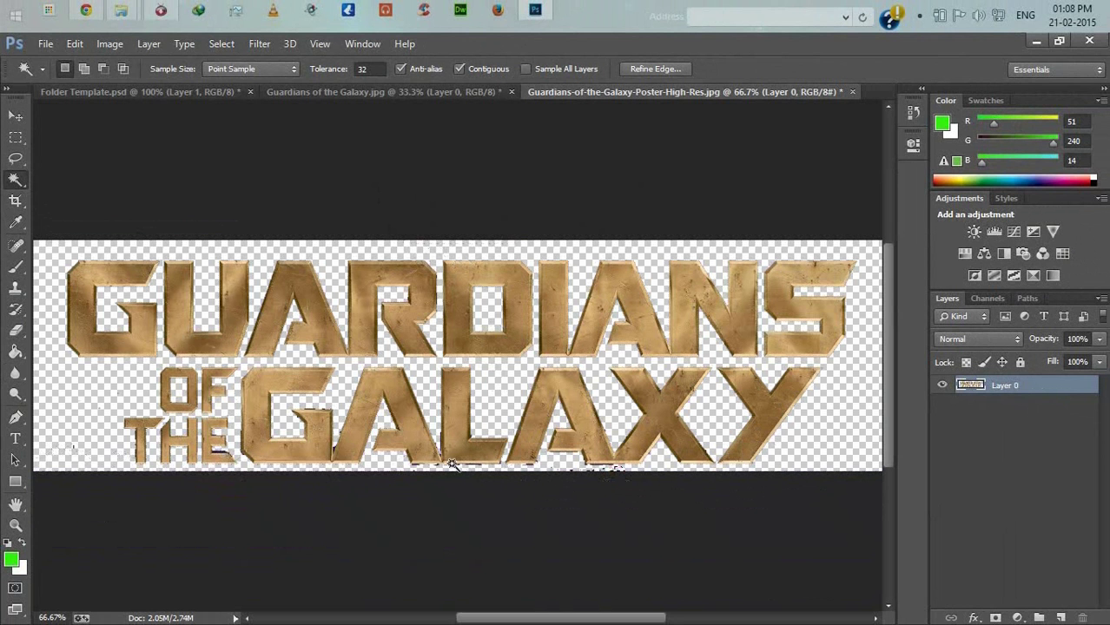
{"action": "left_click", "coordinate": [219, 450]}
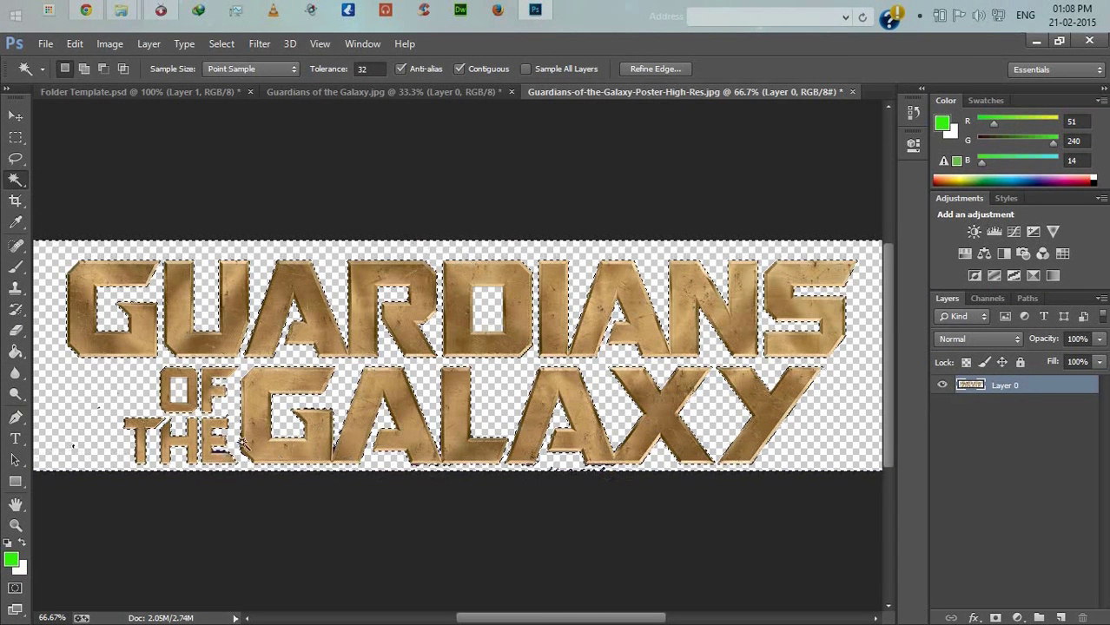
{"action": "left_click", "coordinate": [221, 43]}
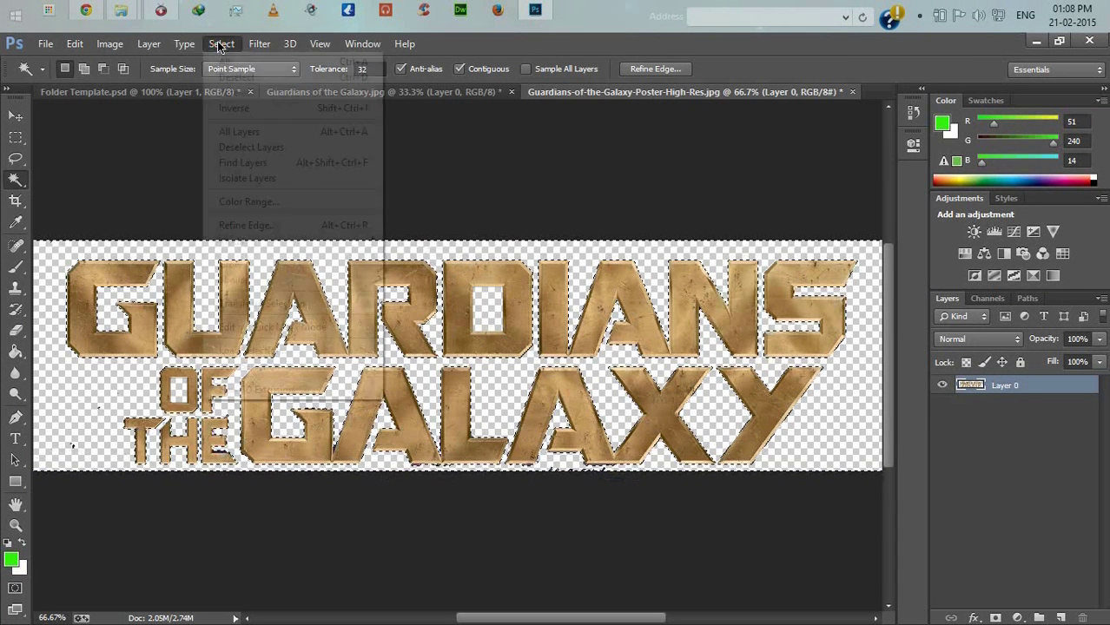
{"action": "left_click", "coordinate": [236, 76]}
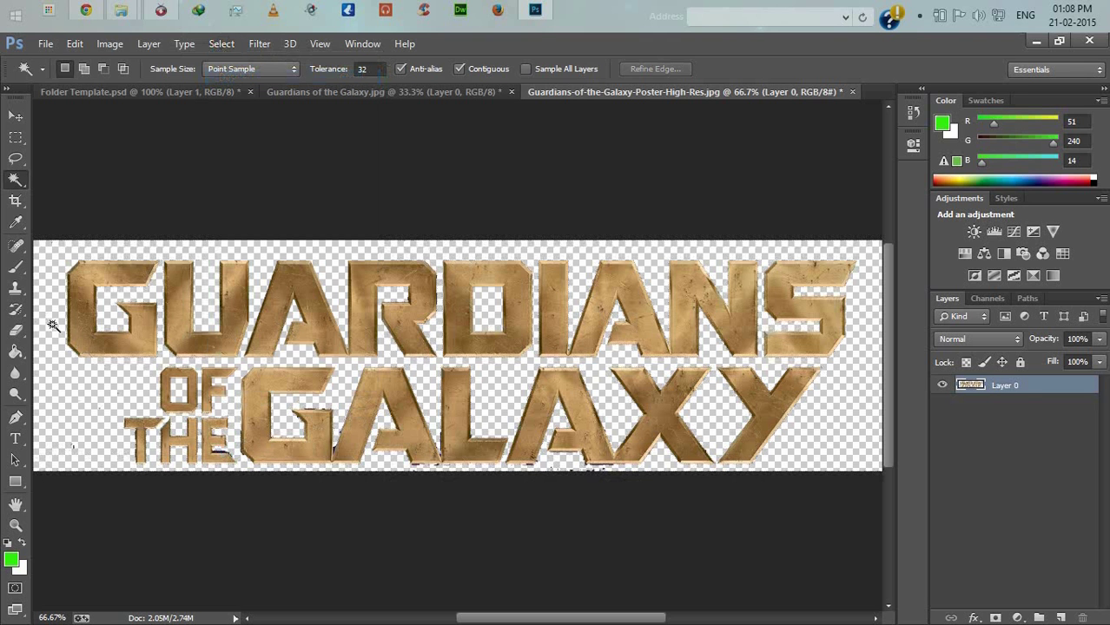
Erase stray pixels with the Eraser Tool along the letters' bottom, top and right edges
{"action": "left_click_drag", "start_coordinate": [16, 330], "coordinate": [80, 328]}
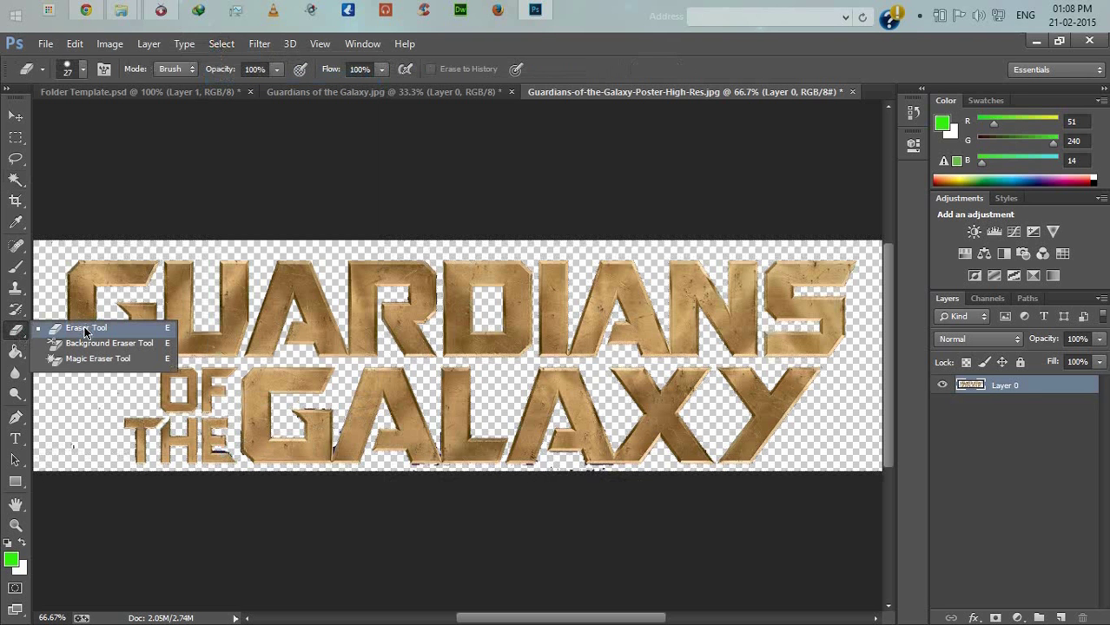
{"action": "left_click", "coordinate": [84, 330]}
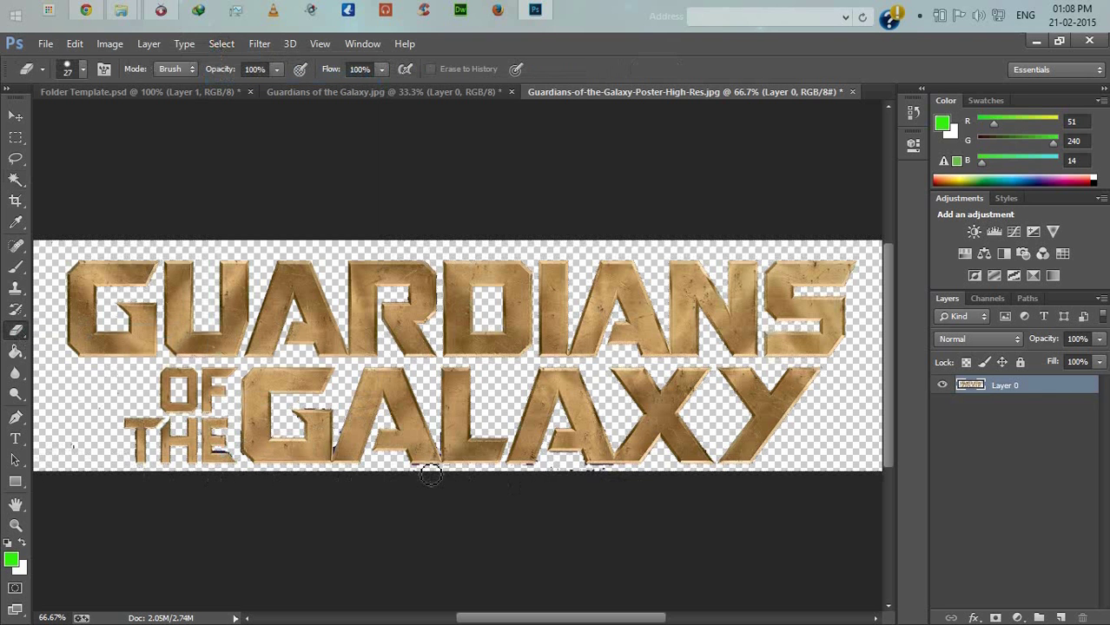
{"action": "mouse_move", "coordinate": [423, 472]}
{"action": "left_mouse_down"}
{"action": "mouse_move", "coordinate": [412, 471]}
{"action": "mouse_move", "coordinate": [605, 478]}
{"action": "left_mouse_up"}
{"action": "mouse_move", "coordinate": [860, 247]}
{"action": "left_mouse_down"}
{"action": "mouse_move", "coordinate": [82, 253]}
{"action": "mouse_move", "coordinate": [244, 254]}
{"action": "left_mouse_up"}
{"action": "left_click_drag", "start_coordinate": [384, 250], "coordinate": [445, 252]}
{"action": "mouse_move", "coordinate": [880, 264]}
{"action": "left_mouse_down"}
{"action": "mouse_move", "coordinate": [879, 296]}
{"action": "mouse_move", "coordinate": [845, 363]}
{"action": "left_mouse_up"}
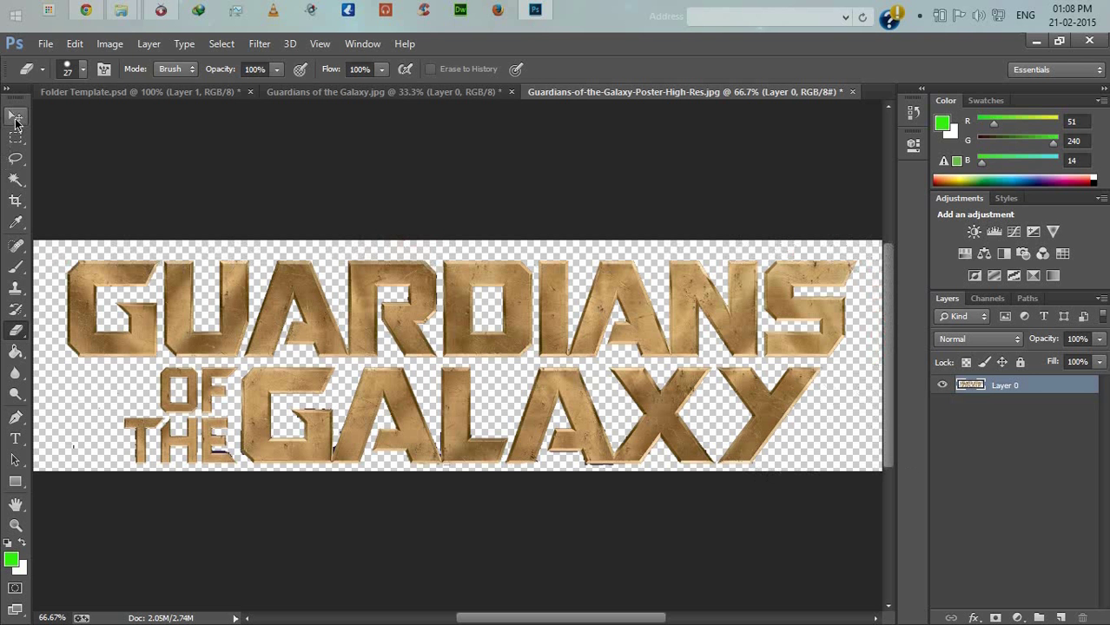
Drag the title image into the Folder Template as a new layer with the Move tool
{"action": "left_click", "coordinate": [15, 119]}
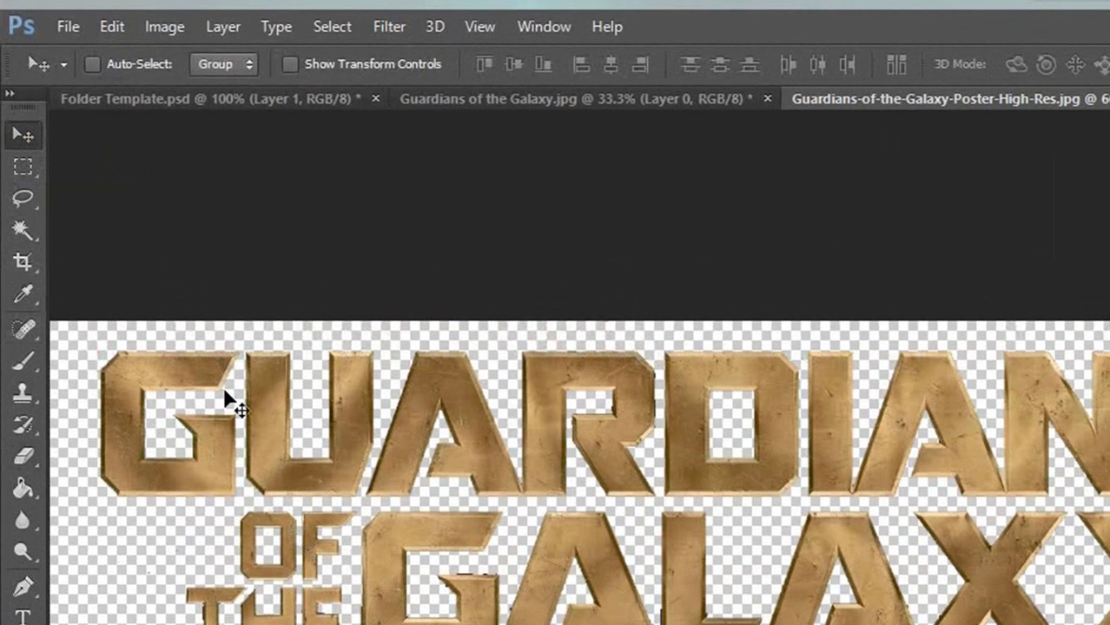
{"action": "left_click_drag", "start_coordinate": [594, 428], "coordinate": [670, 434]}
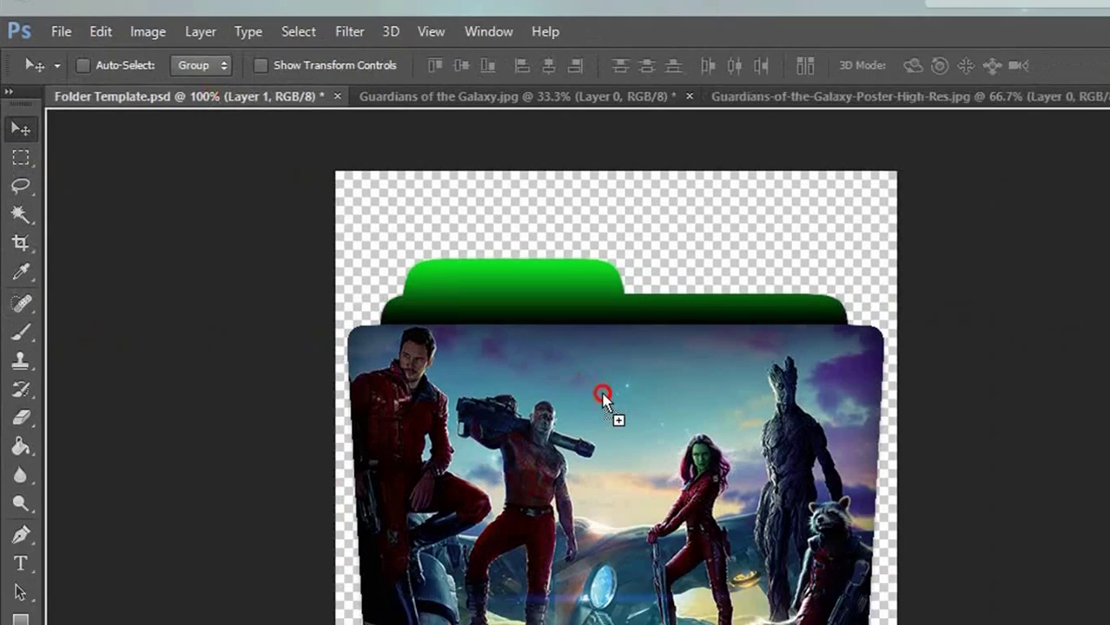
{"action": "mouse_move", "coordinate": [603, 400]}
{"action": "left_mouse_down"}
{"action": "mouse_move", "coordinate": [635, 415]}
{"action": "mouse_move", "coordinate": [622, 410]}
{"action": "left_mouse_up"}
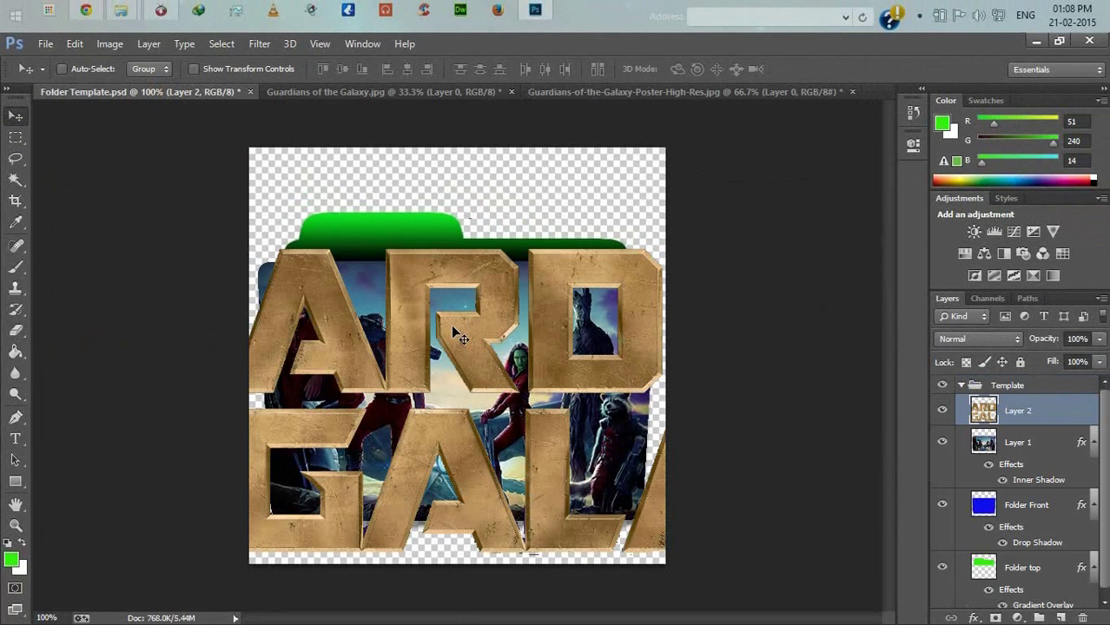
Scale the title onto the folder's top tab with Ctrl+T, commit, and nudge it left twice
{"action": "key", "text": "ctrl+t"}
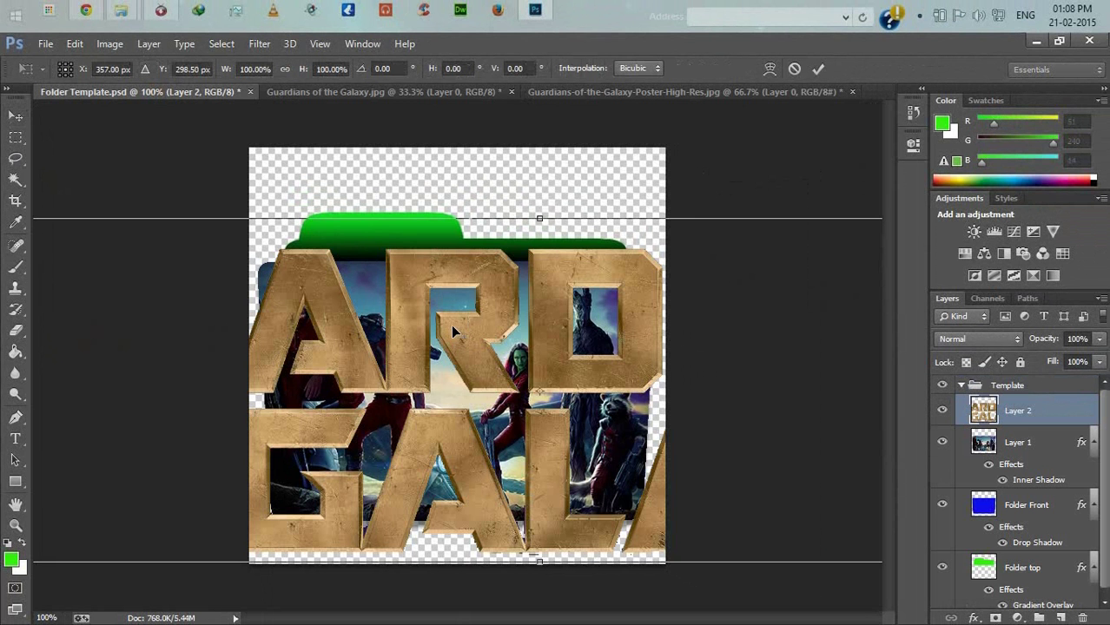
{"action": "left_click_drag", "start_coordinate": [123, 281], "coordinate": [172, 165]}
{"action": "left_click_drag", "start_coordinate": [323, 215], "coordinate": [423, 184]}
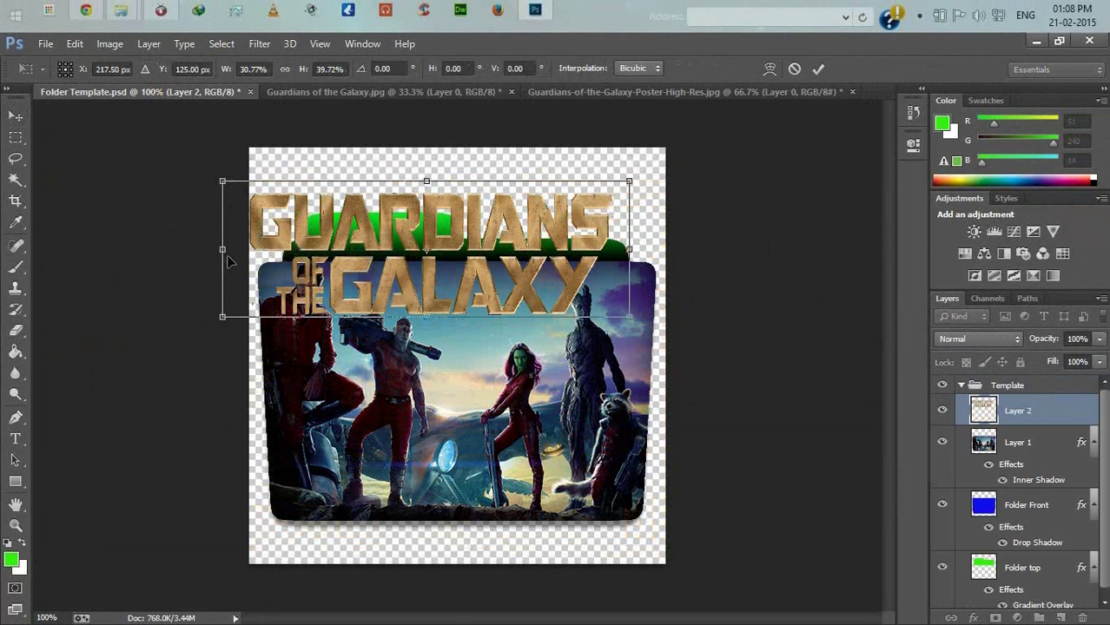
{"action": "left_click_drag", "start_coordinate": [224, 249], "coordinate": [371, 249]}
{"action": "left_click_drag", "start_coordinate": [501, 180], "coordinate": [388, 237]}
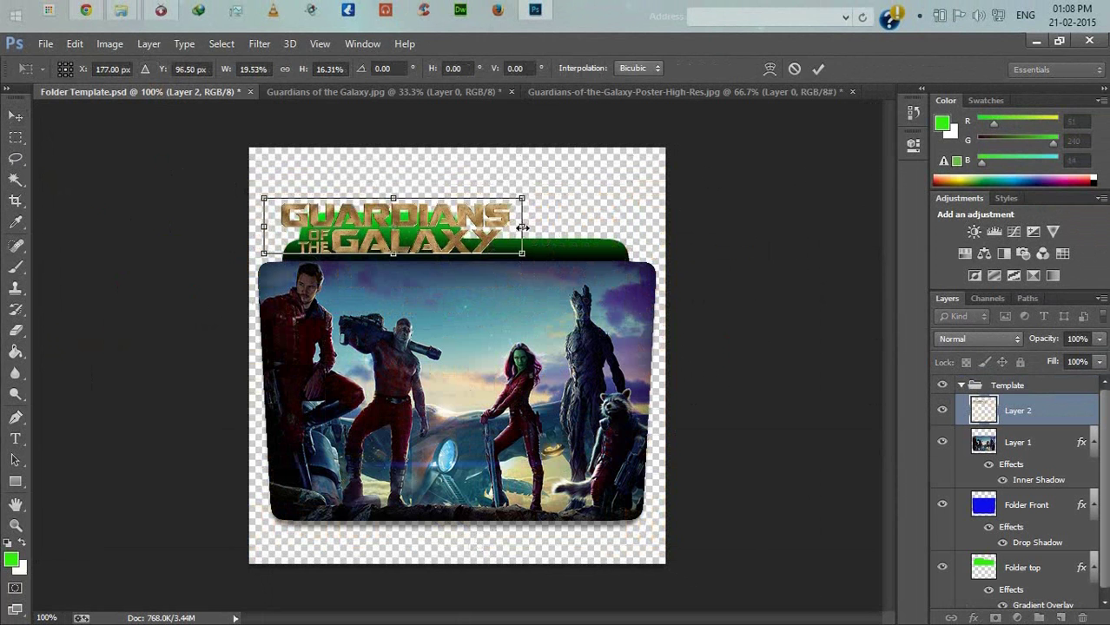
{"action": "left_click_drag", "start_coordinate": [521, 228], "coordinate": [417, 228]}
{"action": "left_click_drag", "start_coordinate": [340, 213], "coordinate": [455, 252]}
{"action": "key", "text": "Return"}
{"action": "key", "text": "Left"}
{"action": "key", "text": "Left"}
{"action": "key", "text": "Left"}
{"action": "key", "text": "Left"}
{"action": "key", "text": "Left"}
{"action": "key", "text": "Left"}
{"action": "key", "text": "Left"}
{"action": "key", "text": "Left"}
{"action": "key", "text": "Left"}
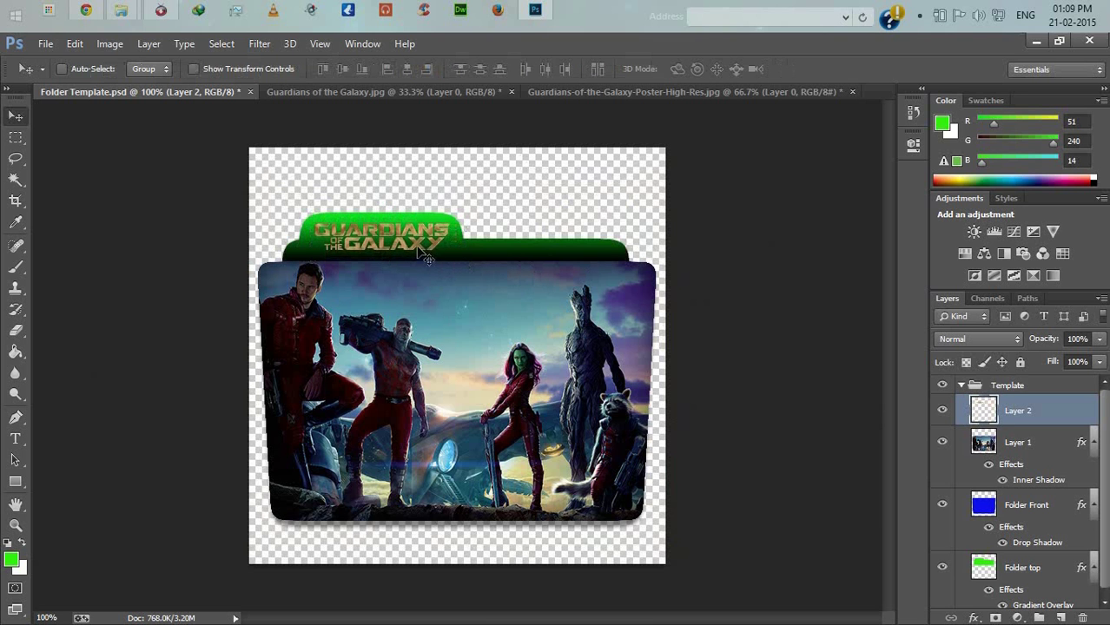
{"action": "key", "text": "Left"}
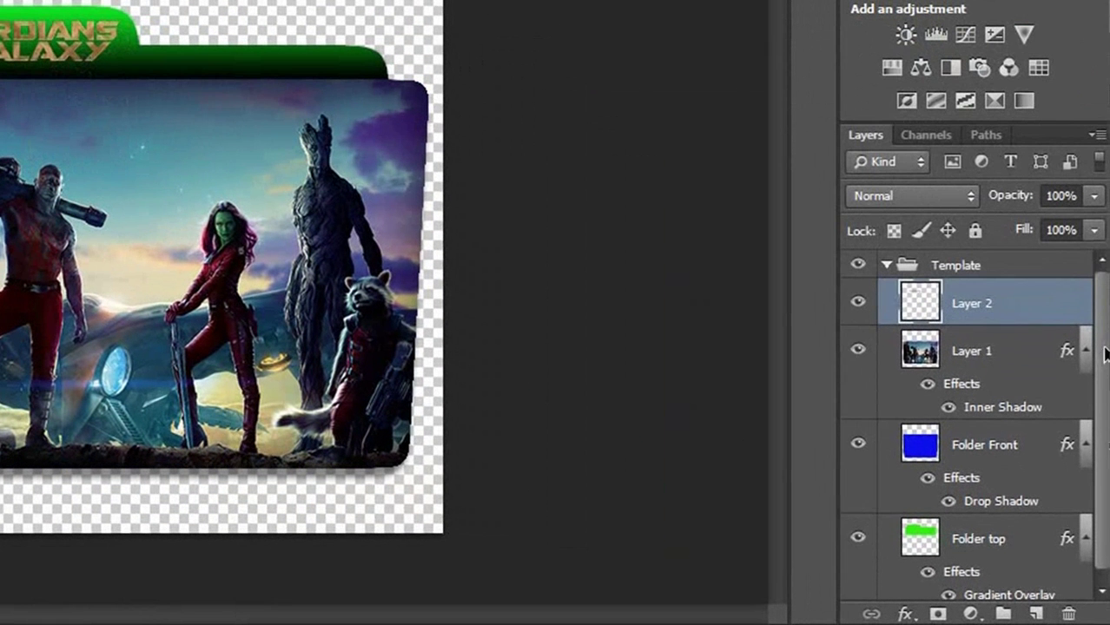
Open the Folder top layer's Gradient Overlay settings and its Gradient Editor
{"action": "scroll", "coordinate": [1077, 417], "scroll_direction": "down", "scroll_amount": 1}
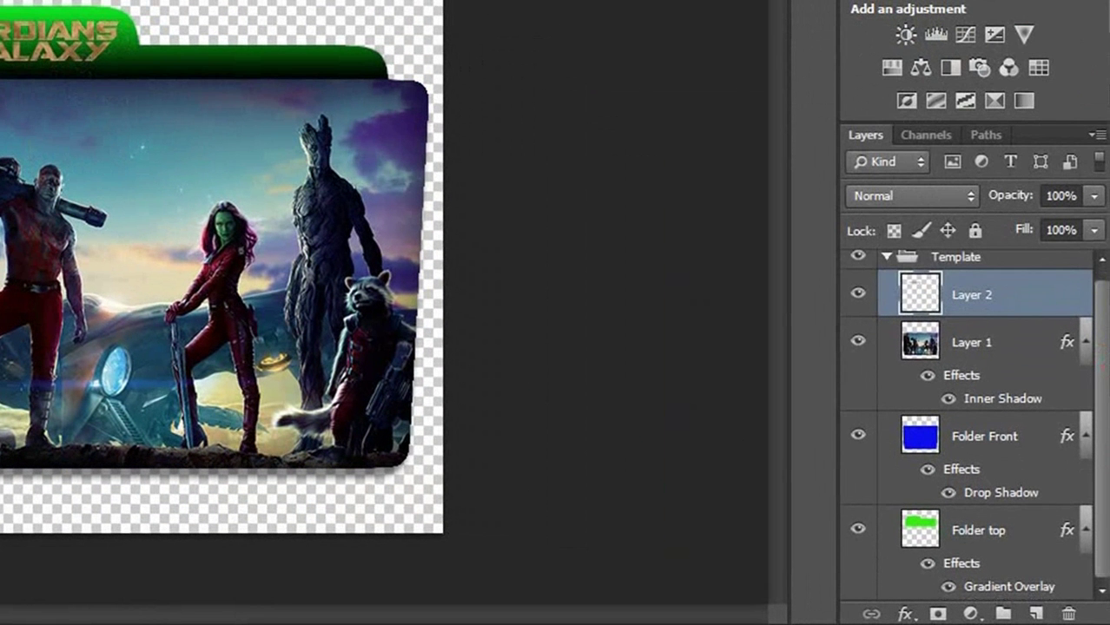
{"action": "left_click", "coordinate": [973, 536]}
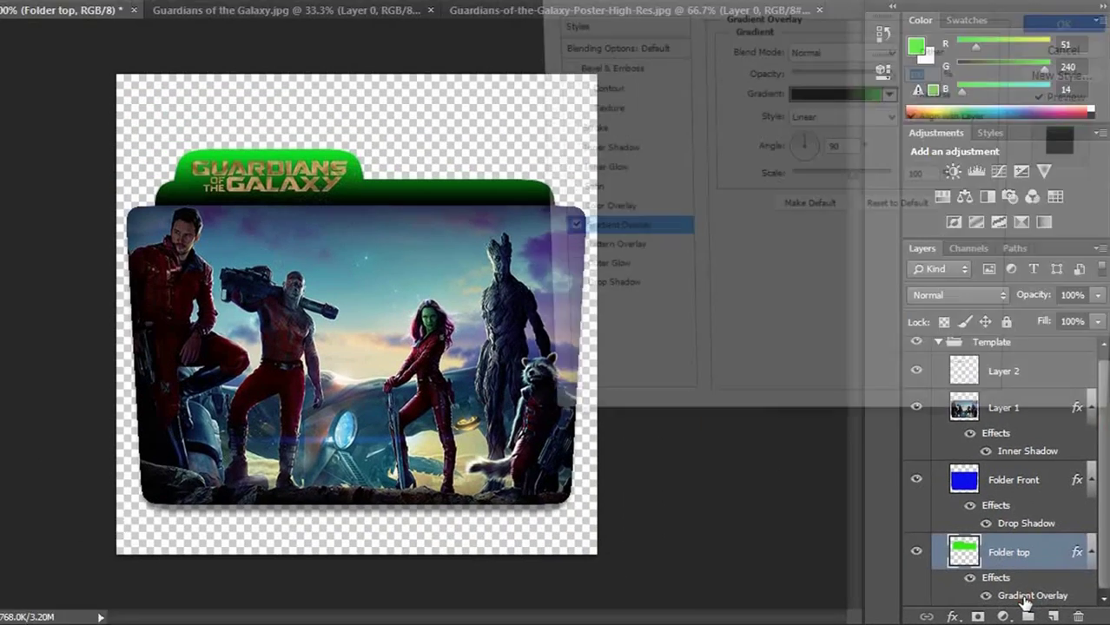
{"action": "double_click", "coordinate": [999, 589]}
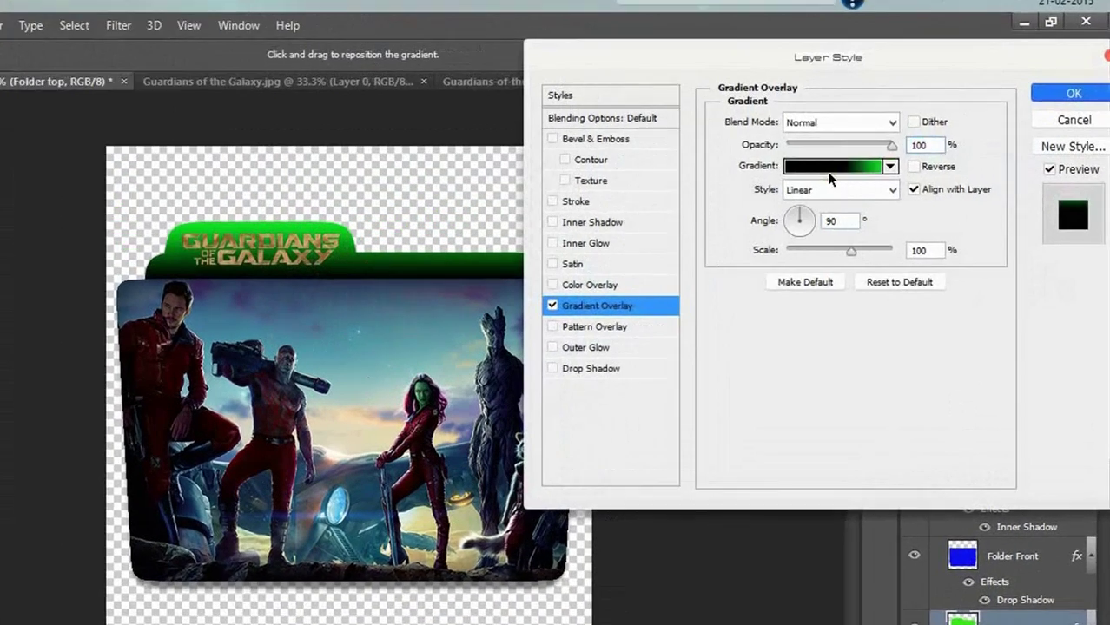
{"action": "left_click", "coordinate": [869, 167]}
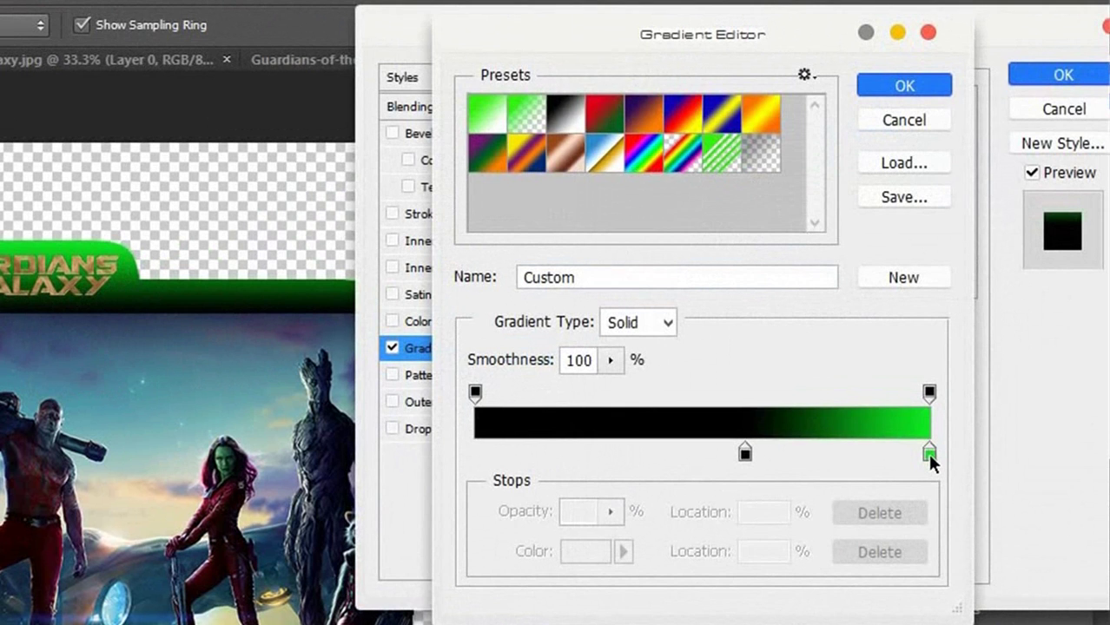
Change the green gradient stop to dark red #38050b sampled from Star-Lord's jacket
{"action": "left_click", "coordinate": [928, 453]}
{"action": "left_click", "coordinate": [584, 553]}
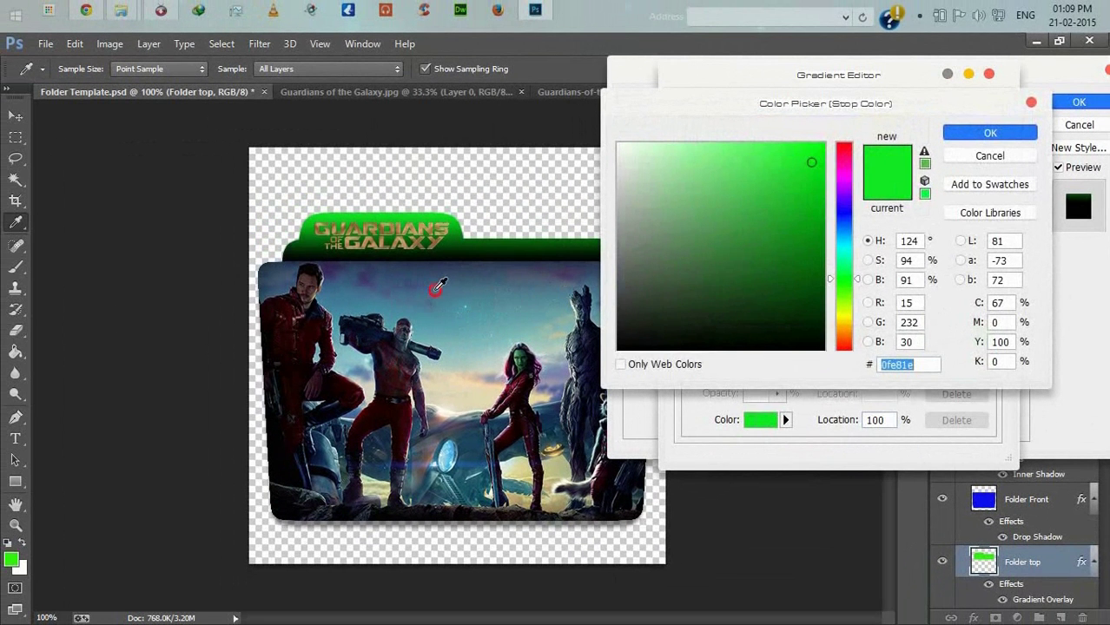
{"action": "left_click", "coordinate": [426, 302]}
{"action": "left_click", "coordinate": [312, 327]}
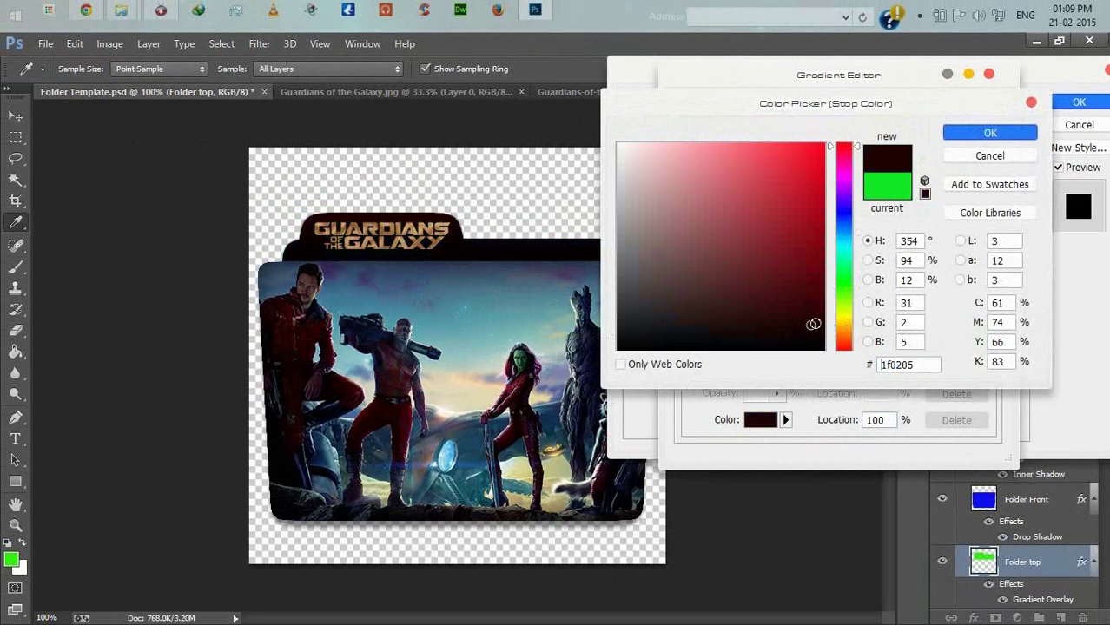
{"action": "left_click", "coordinate": [809, 319]}
{"action": "left_click", "coordinate": [805, 307]}
{"action": "left_click", "coordinate": [990, 133]}
{"action": "left_click", "coordinate": [979, 110]}
{"action": "left_click", "coordinate": [1074, 104]}
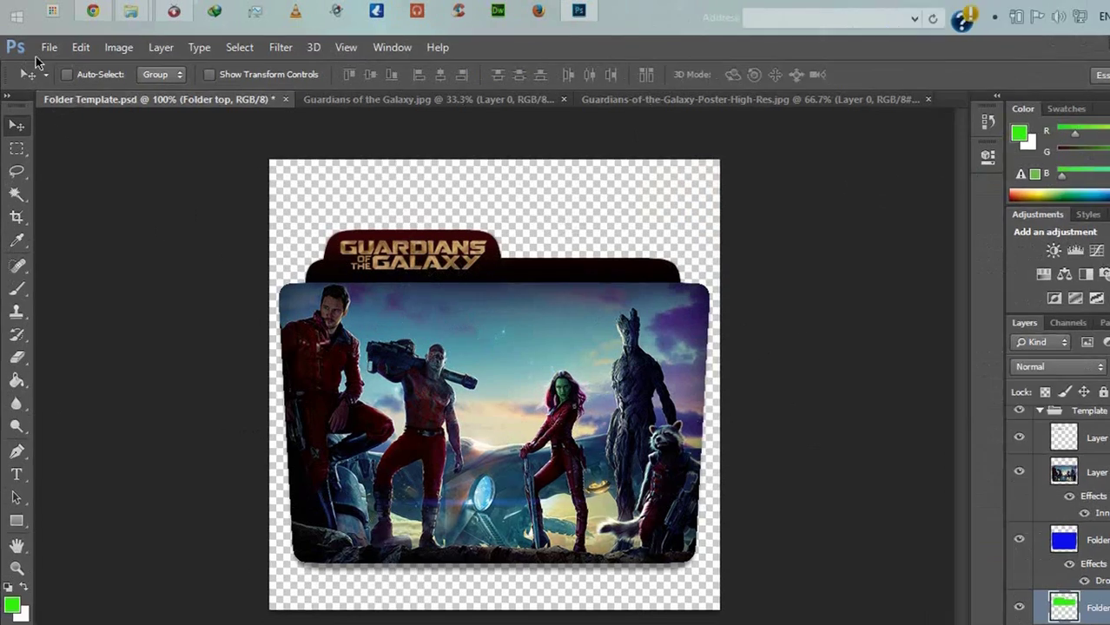
Save the icon as a PNG named 'Guardians of the Galaxy', accepting the default PNG options
{"action": "left_click", "coordinate": [41, 45]}
{"action": "left_click", "coordinate": [99, 345]}
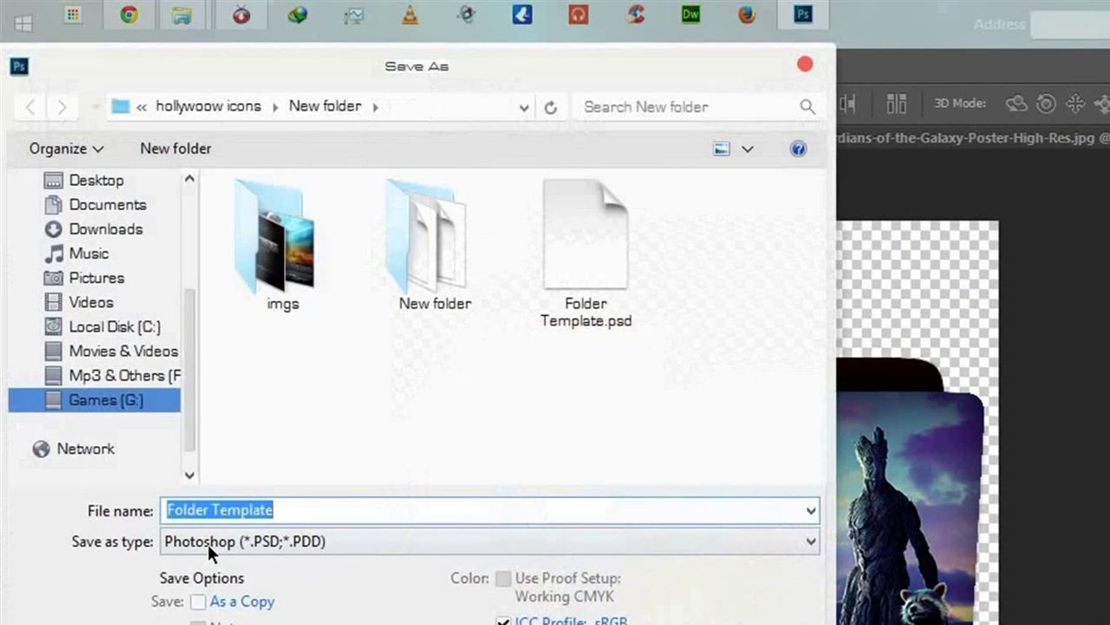
{"action": "left_click", "coordinate": [214, 539]}
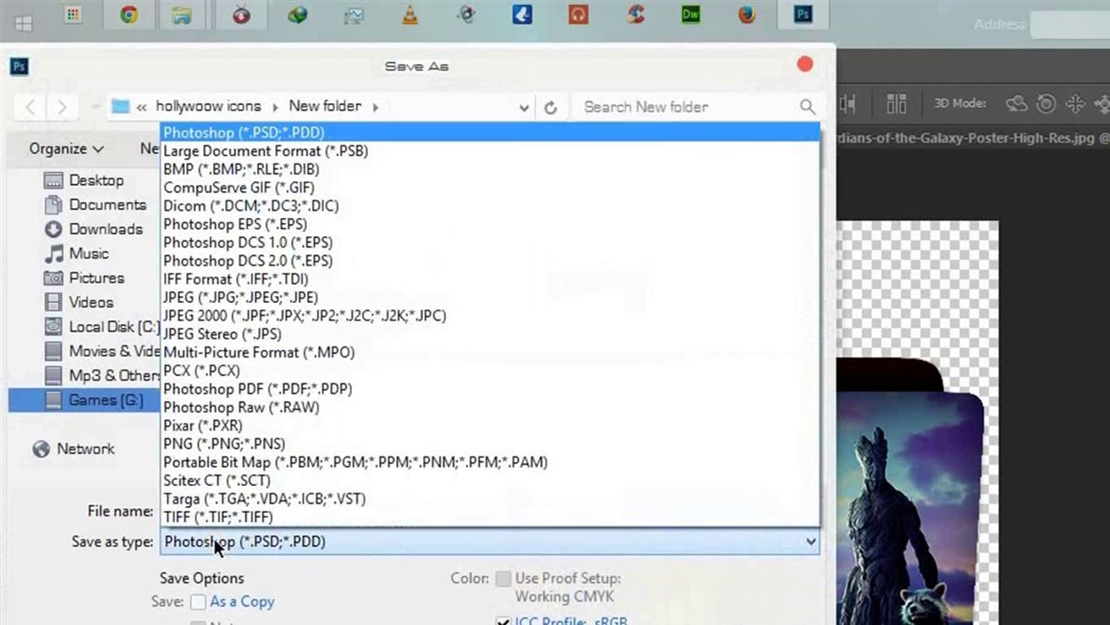
{"action": "left_click", "coordinate": [232, 442]}
{"action": "left_click", "coordinate": [299, 513]}
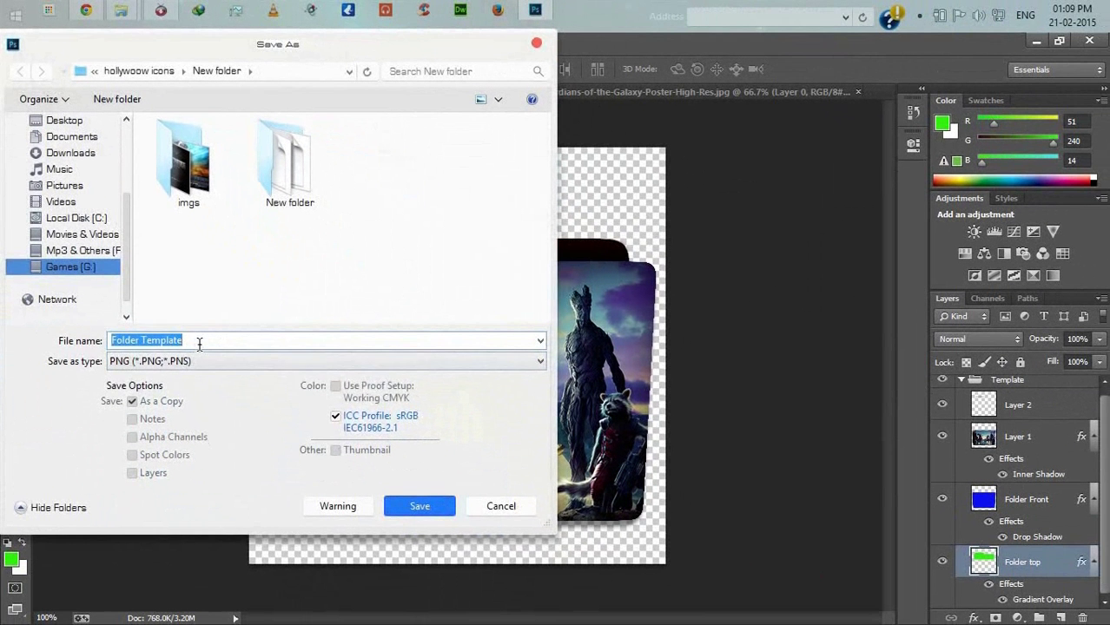
{"action": "type", "text": "g"}
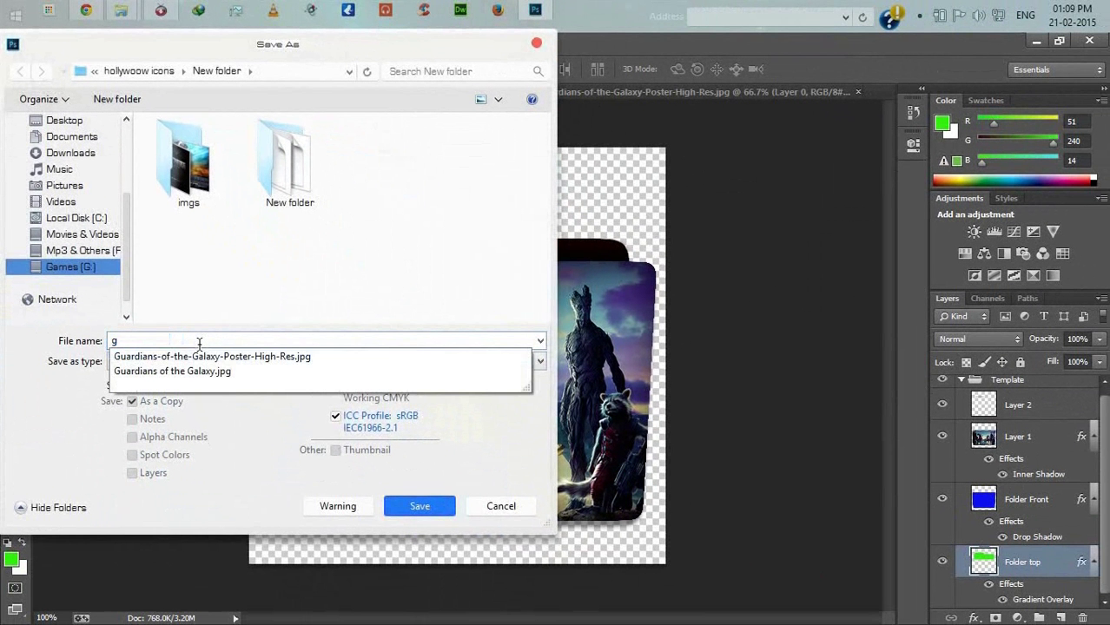
{"action": "key", "text": "Down"}
{"action": "key", "text": "Down"}
{"action": "key", "text": "BackSpace"}
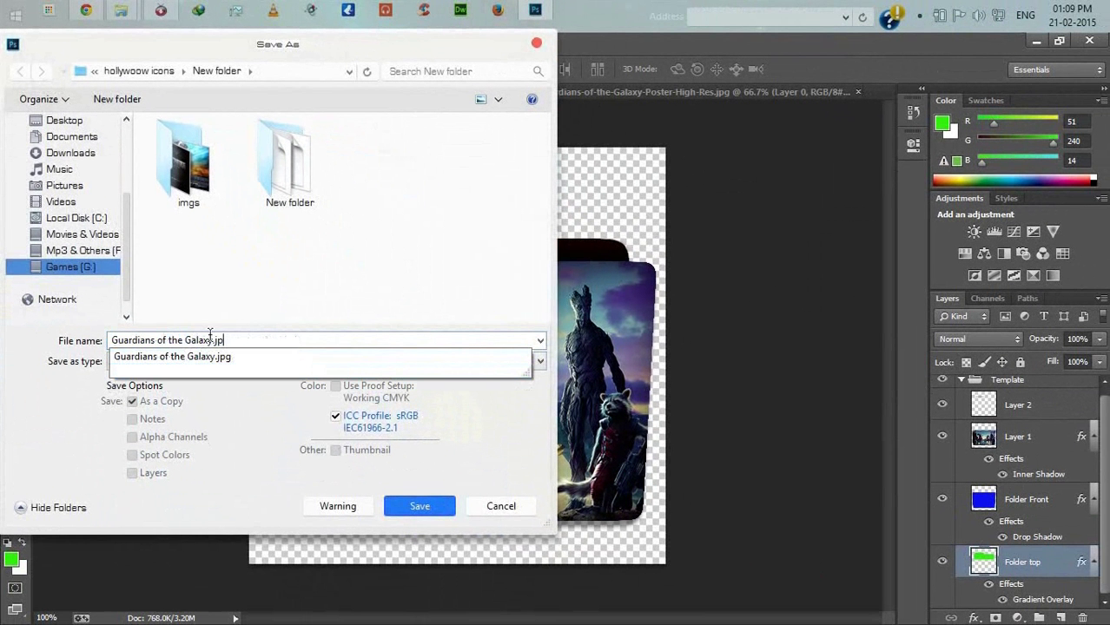
{"action": "key", "text": "Escape"}
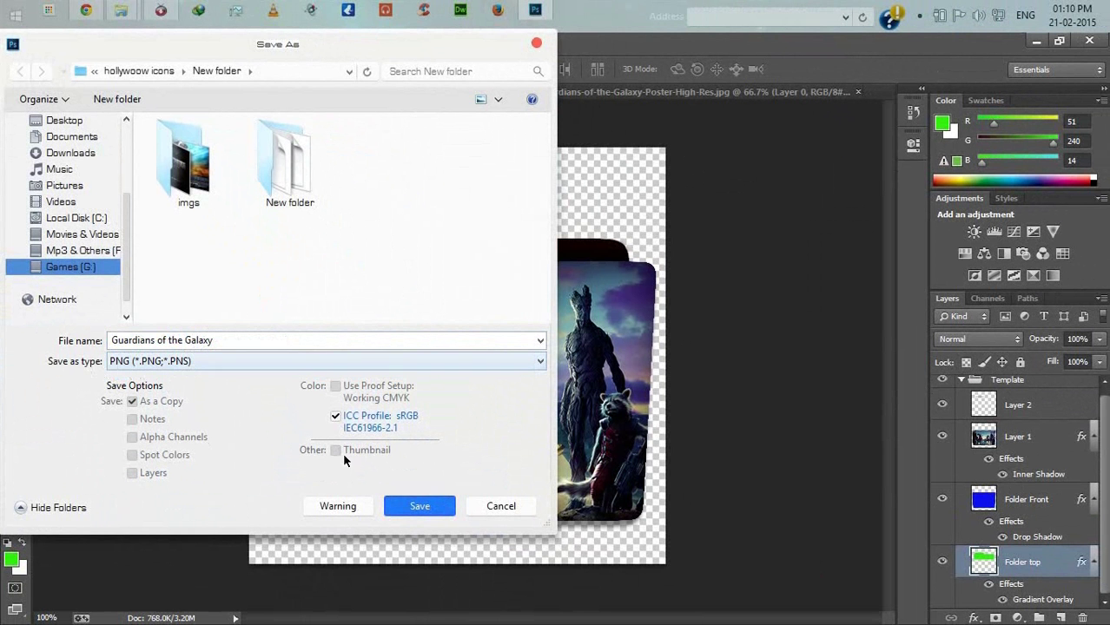
{"action": "left_click", "coordinate": [423, 507]}
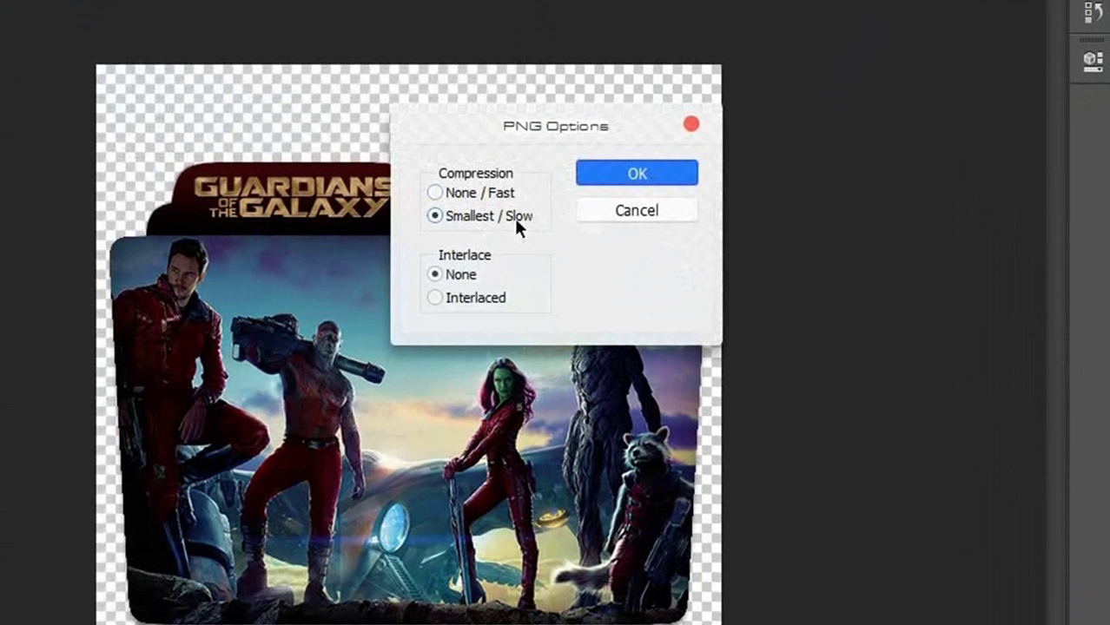
{"action": "left_click", "coordinate": [632, 175]}
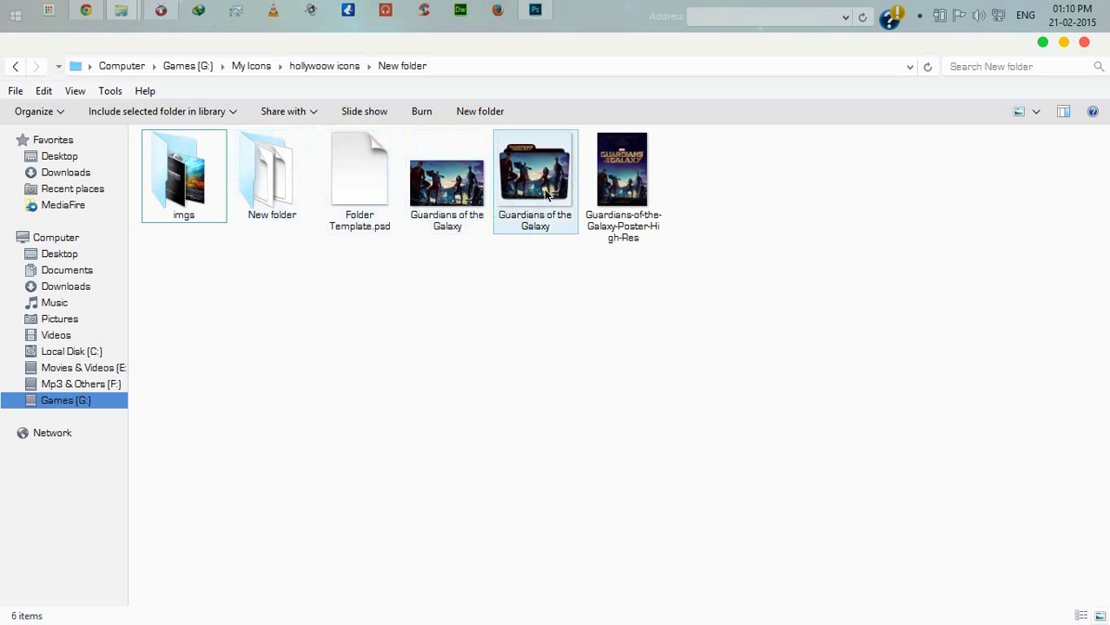
Preview the saved Guardians of the Galaxy PNG, then close the preview
{"action": "double_click", "coordinate": [545, 195]}
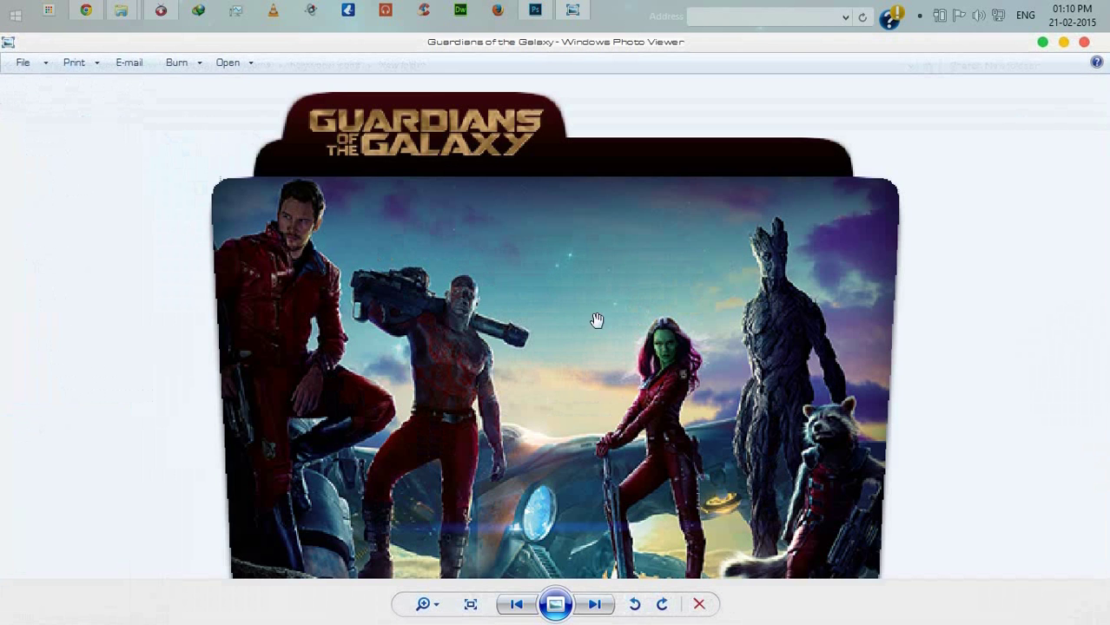
{"action": "scroll", "coordinate": [591, 276], "scroll_direction": "down", "scroll_amount": 3}
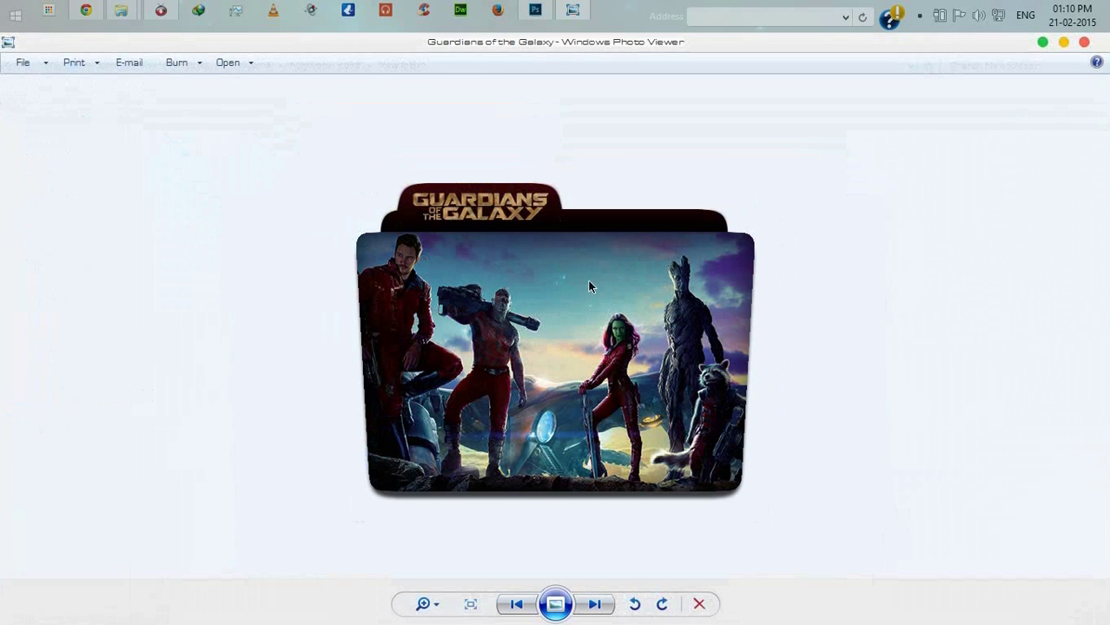
{"action": "left_click", "coordinate": [1085, 43]}
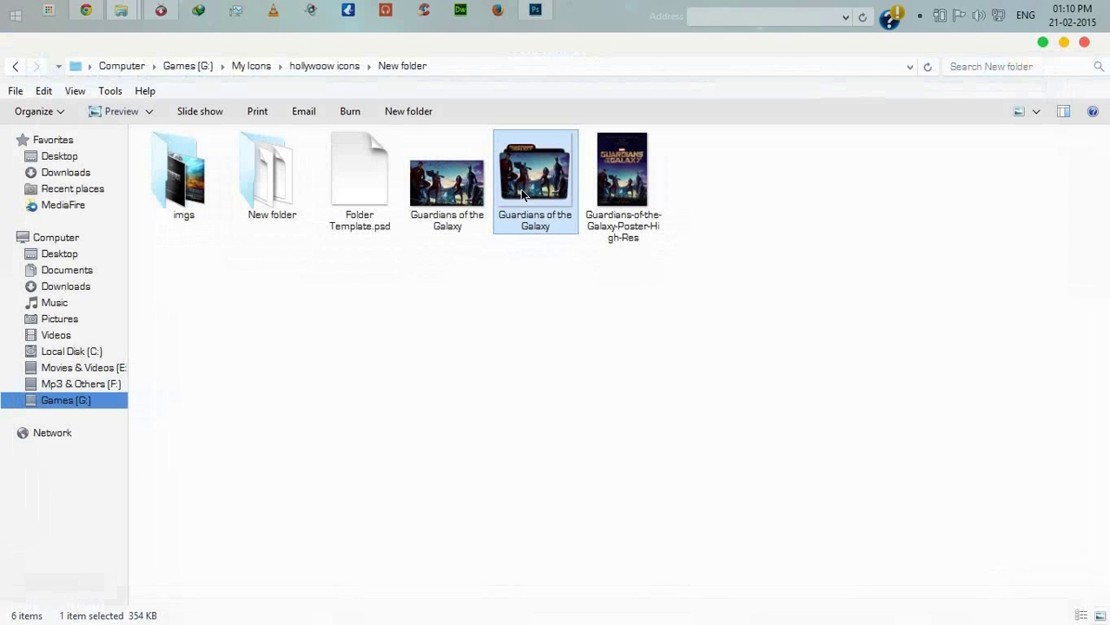
{"action": "left_click", "coordinate": [583, 313]}
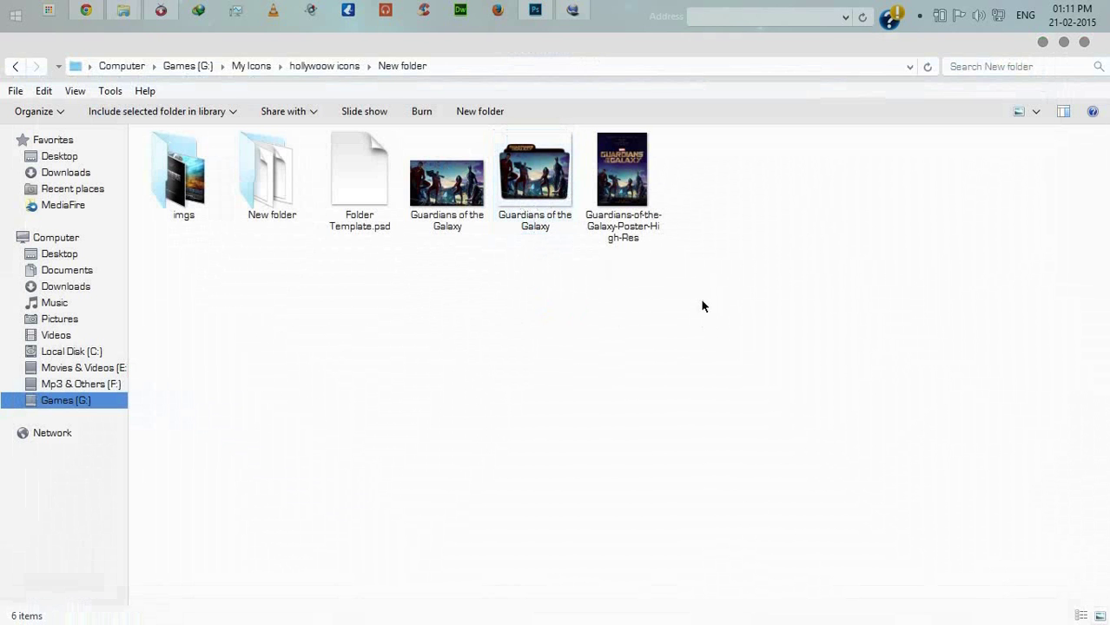
Refresh the New folder view and bring IcoFX to the front
{"action": "right_click", "coordinate": [622, 323]}
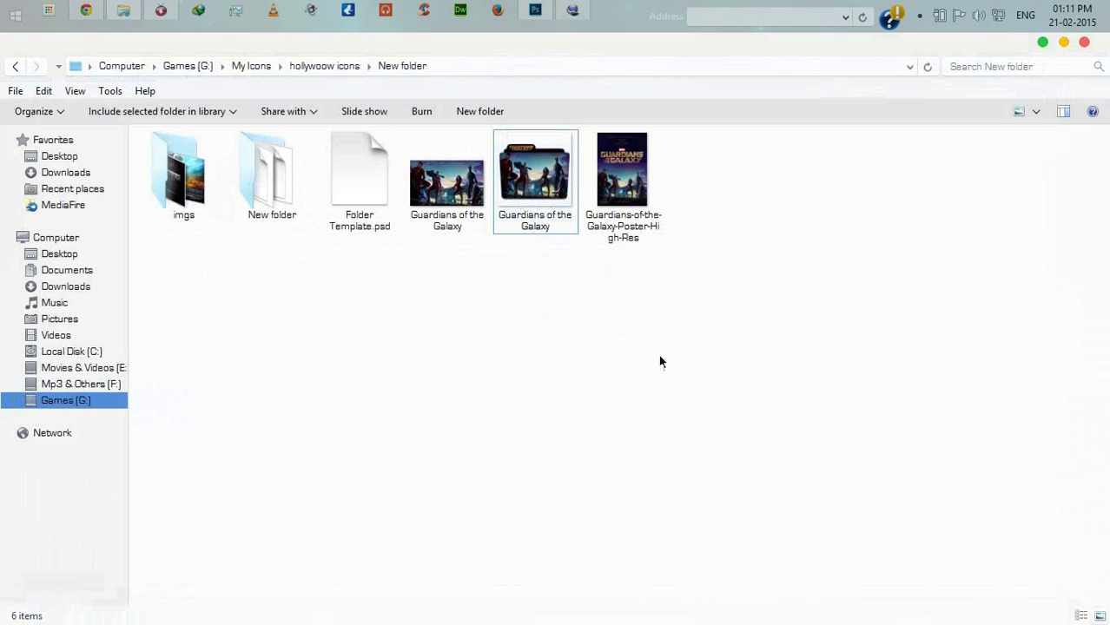
{"action": "left_click", "coordinate": [666, 386]}
{"action": "left_click", "coordinate": [573, 10]}
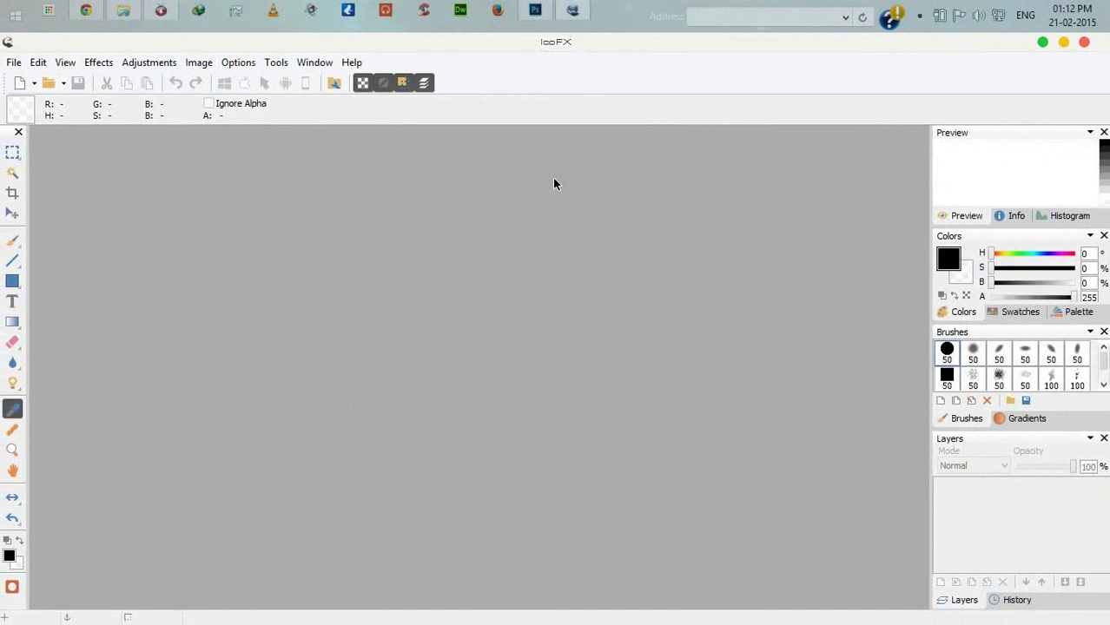
Open the Guardians of the Galaxy PNG and create a multi-size icon from the image
{"action": "left_click", "coordinate": [13, 63]}
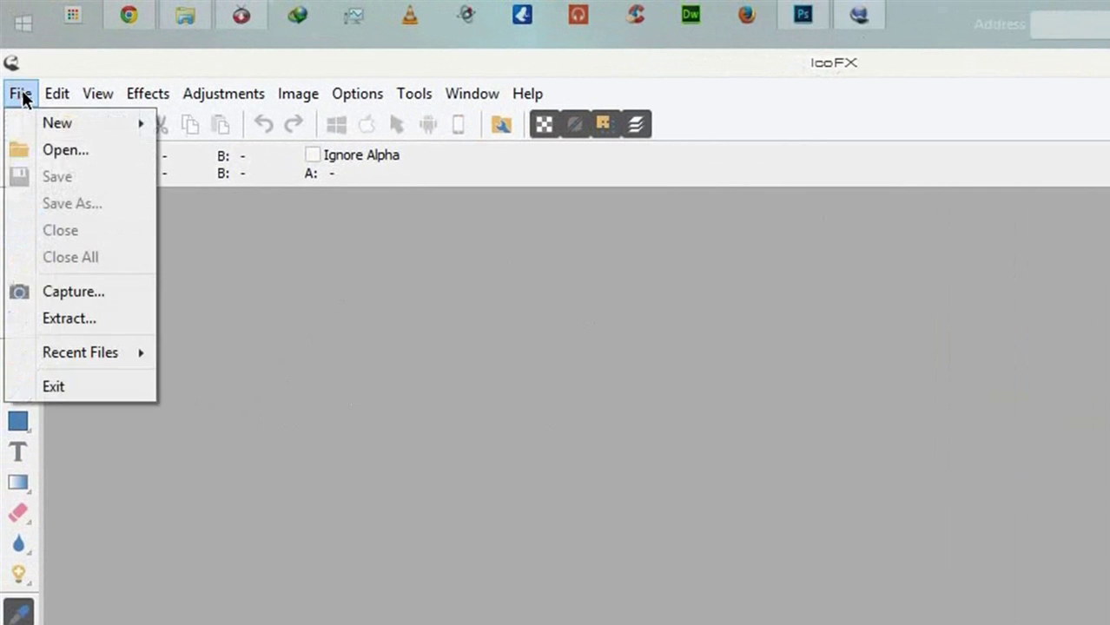
{"action": "left_click", "coordinate": [39, 148]}
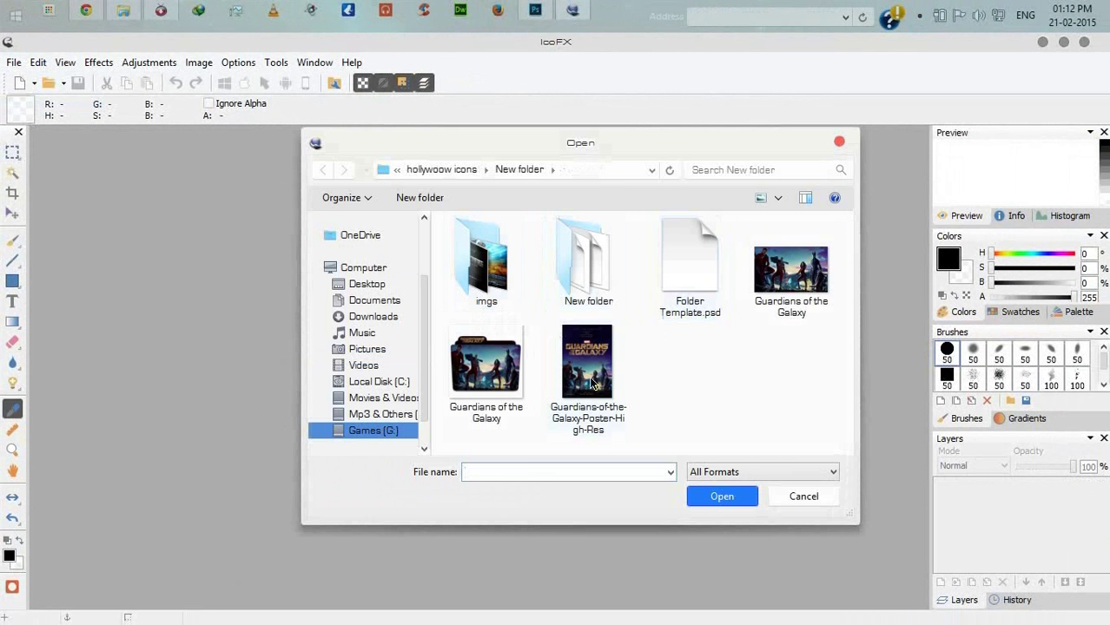
{"action": "left_click", "coordinate": [500, 375]}
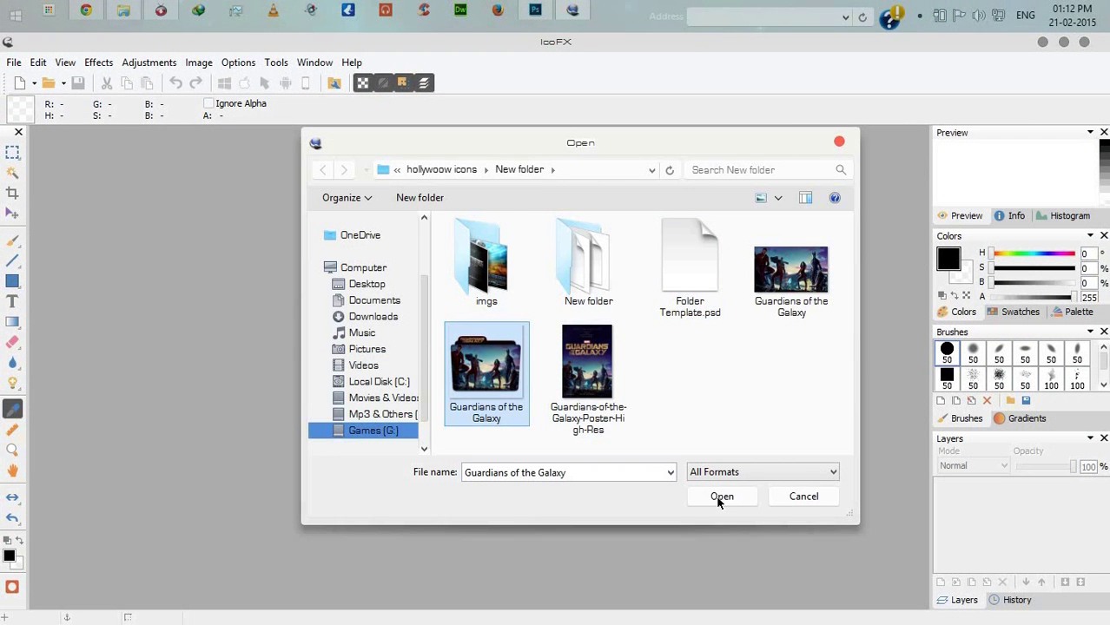
{"action": "left_click", "coordinate": [718, 497]}
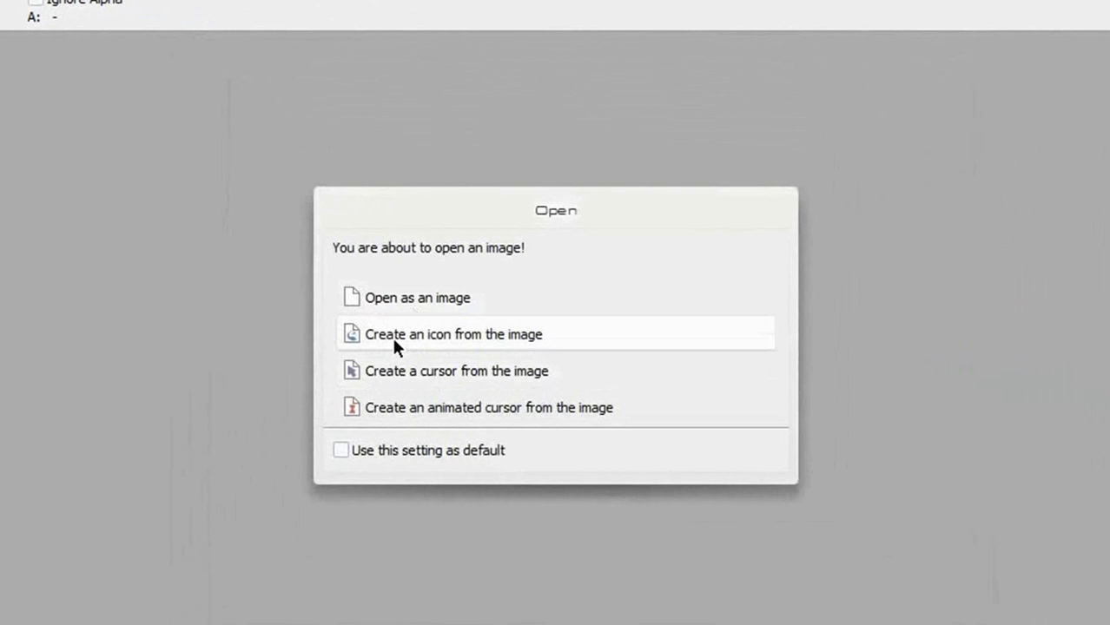
{"action": "left_click", "coordinate": [394, 342]}
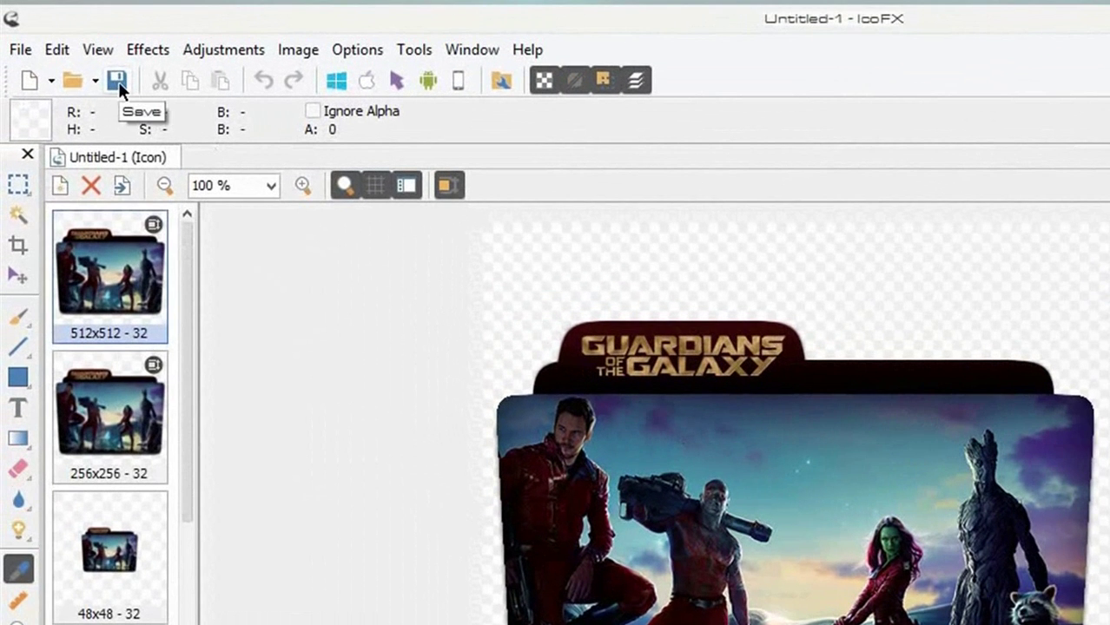
Save the icon as 'Guardians of the Galaxy icon.ico'
{"action": "left_click", "coordinate": [118, 81]}
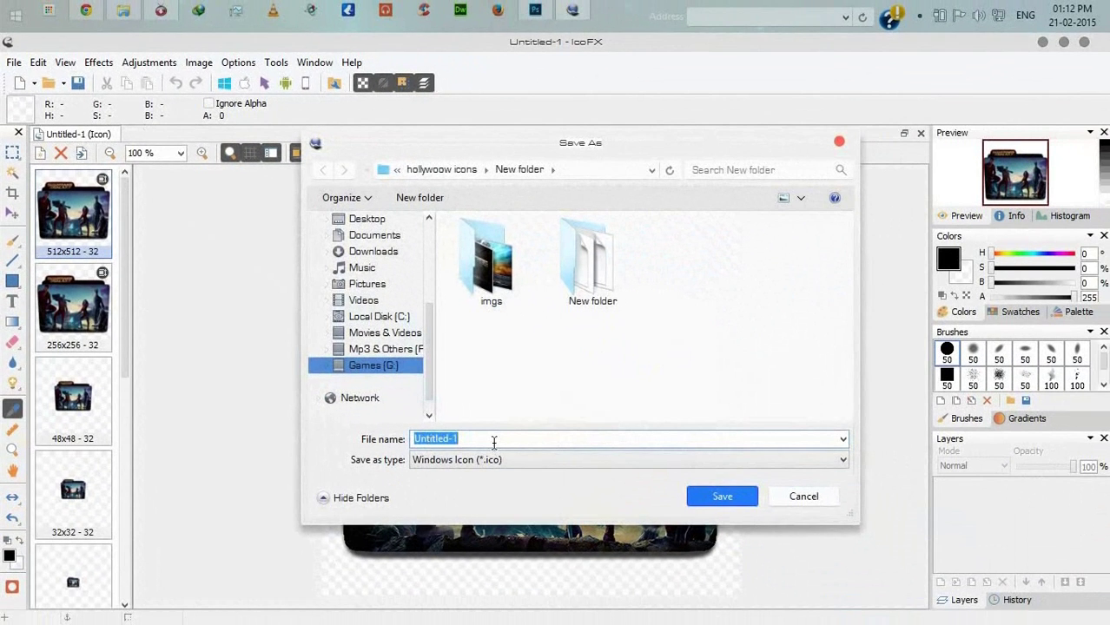
{"action": "type", "text": "g"}
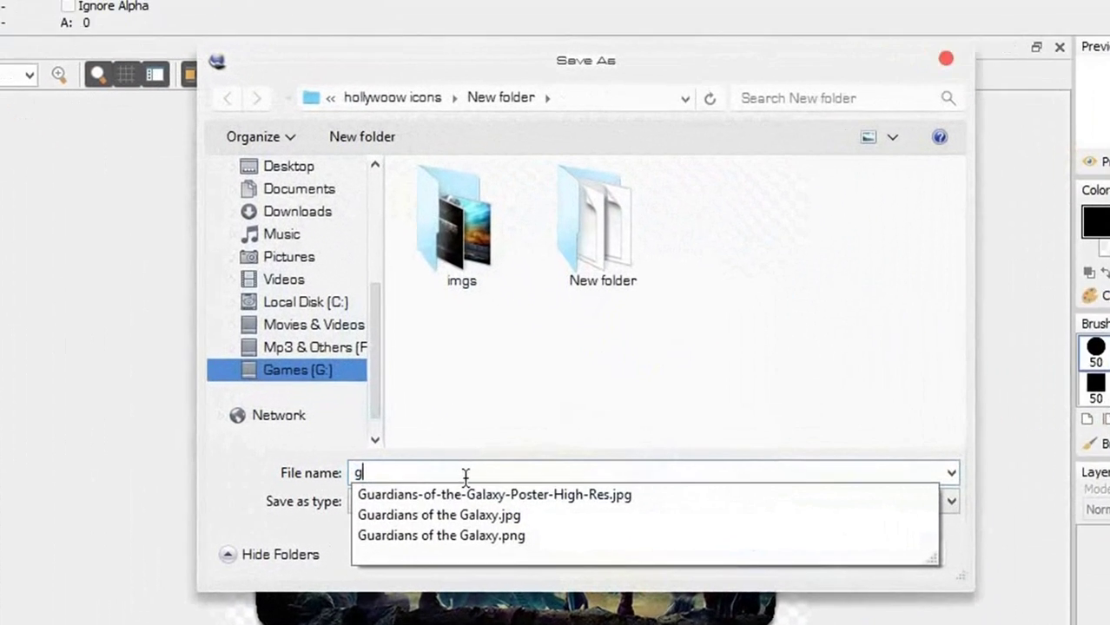
{"action": "key", "text": "Down"}
{"action": "key", "text": "Down"}
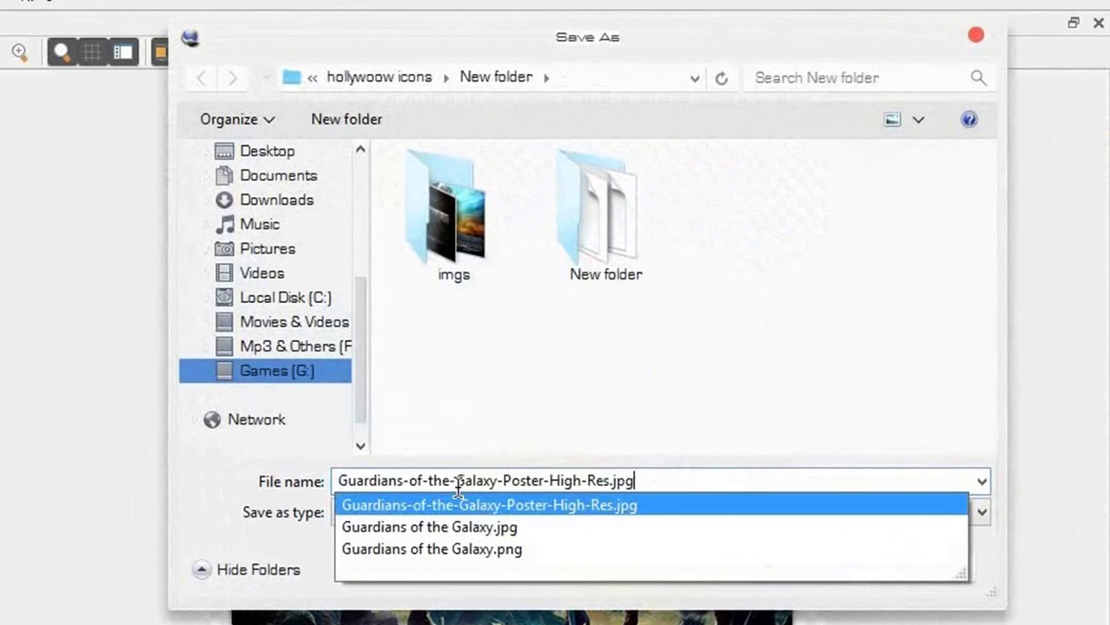
{"action": "key", "text": "BackSpace"}
{"action": "key", "text": "BackSpace"}
{"action": "key", "text": "BackSpace"}
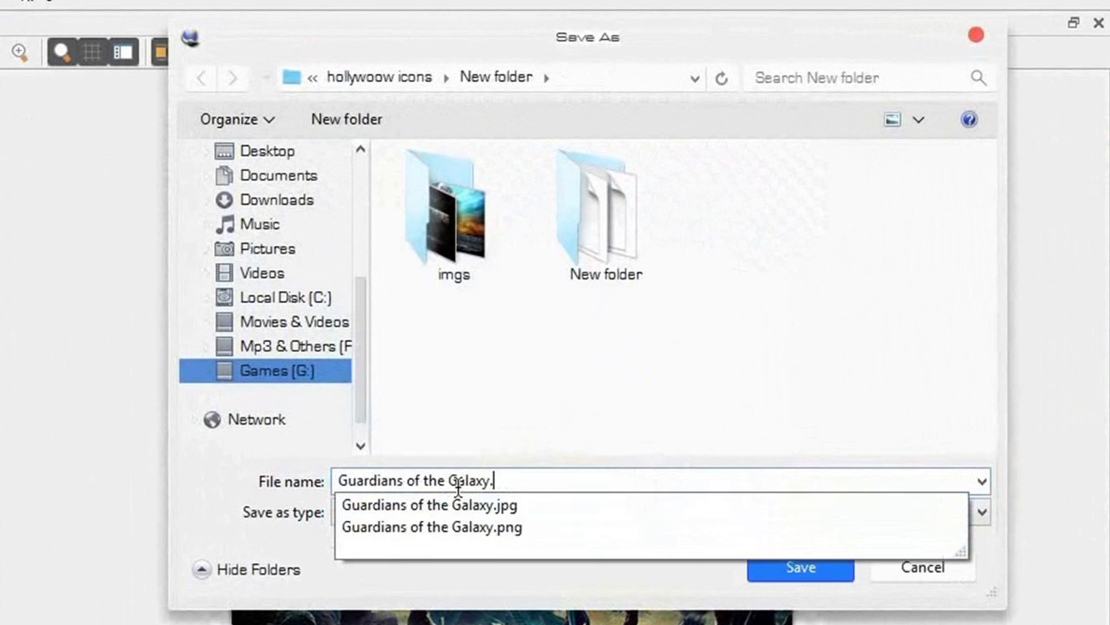
{"action": "type", "text": "i"}
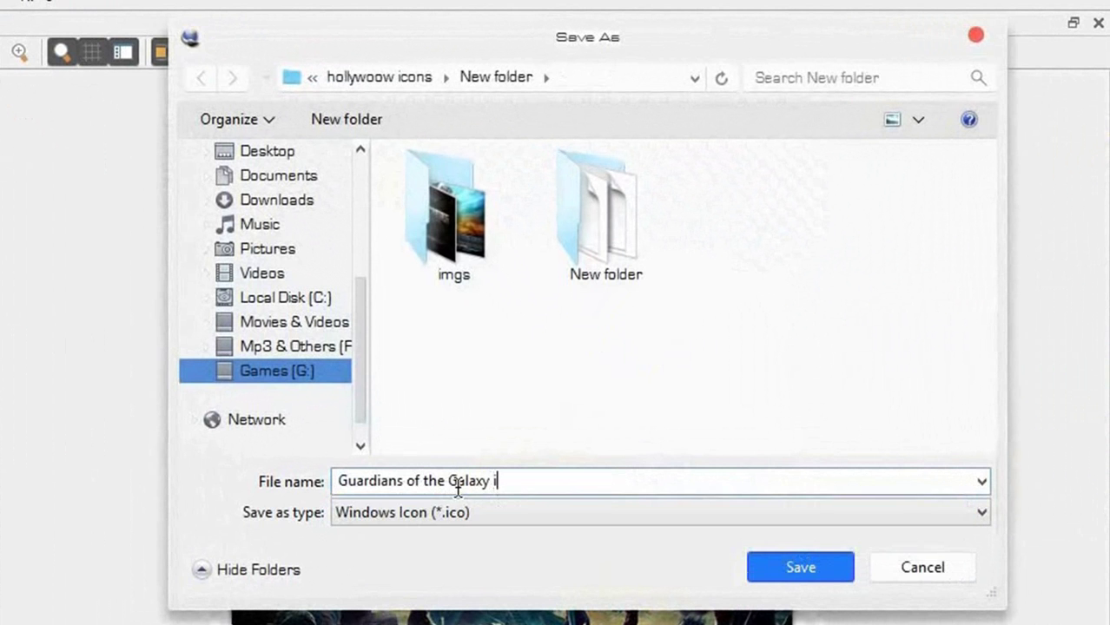
{"action": "type", "text": "con"}
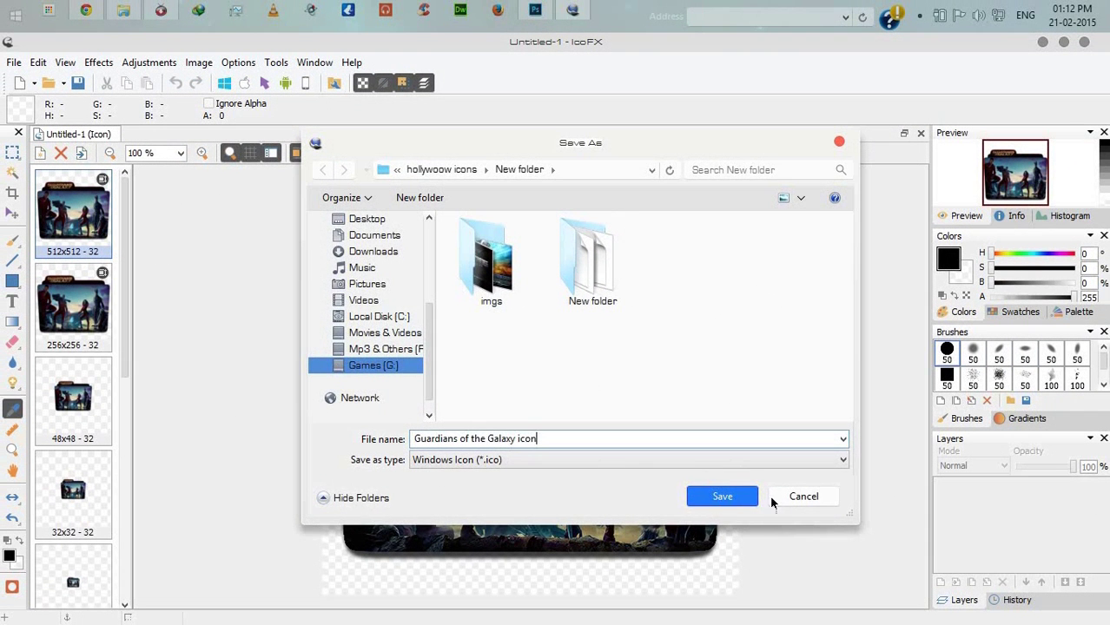
{"action": "left_click", "coordinate": [730, 498]}
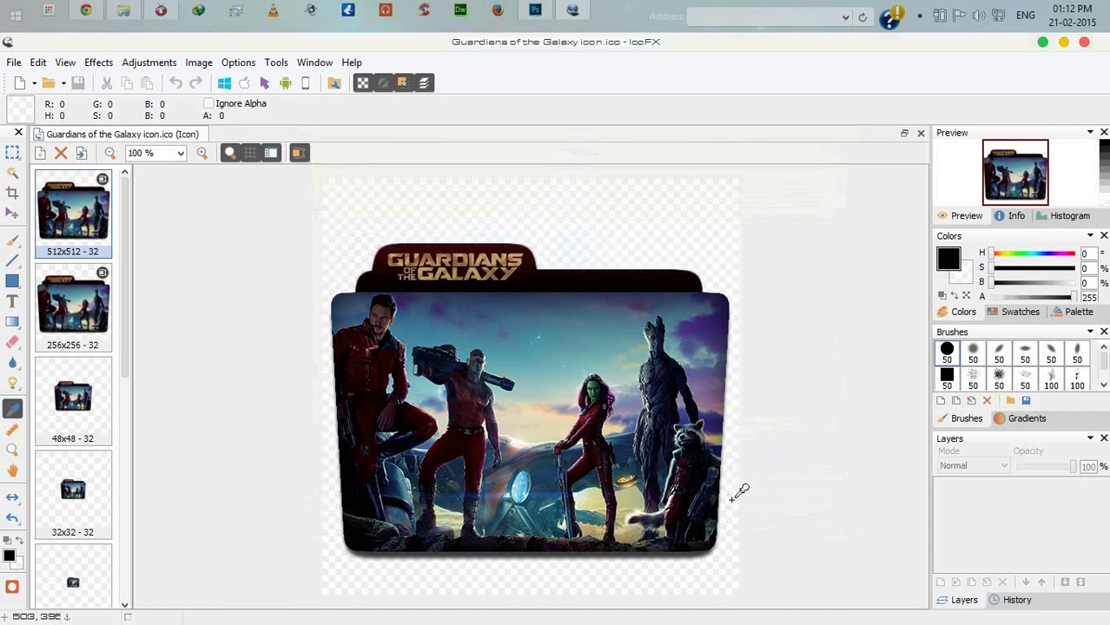
Return to File Explorer and view the Guardians of the Galaxy icon file's tooltip details
{"action": "left_click", "coordinate": [126, 13]}
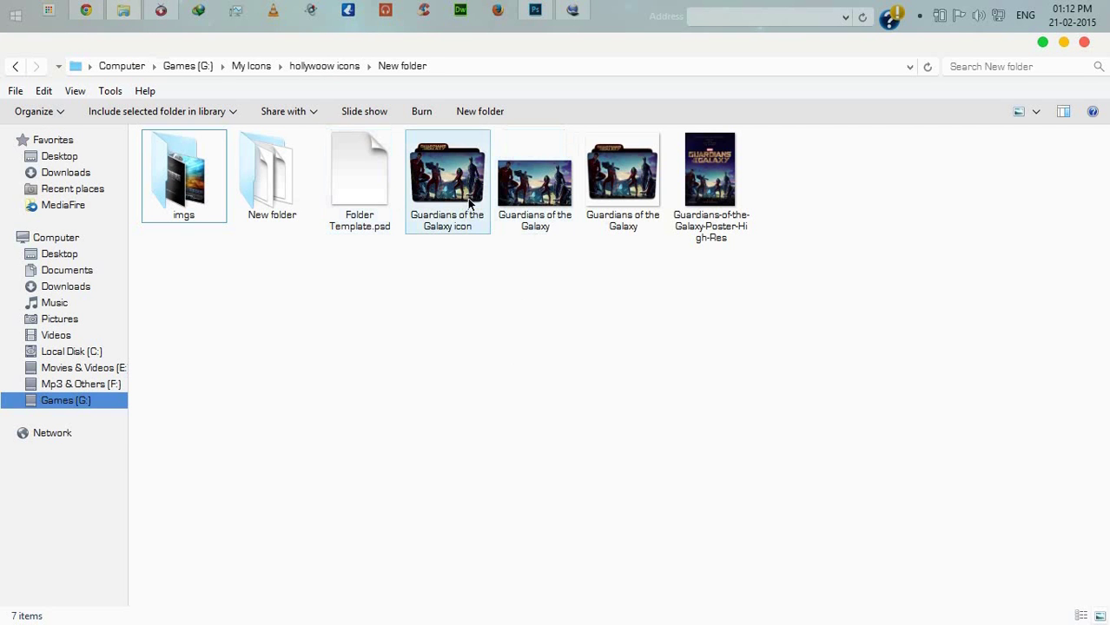
{"action": "mouse_move", "coordinate": [470, 202]}
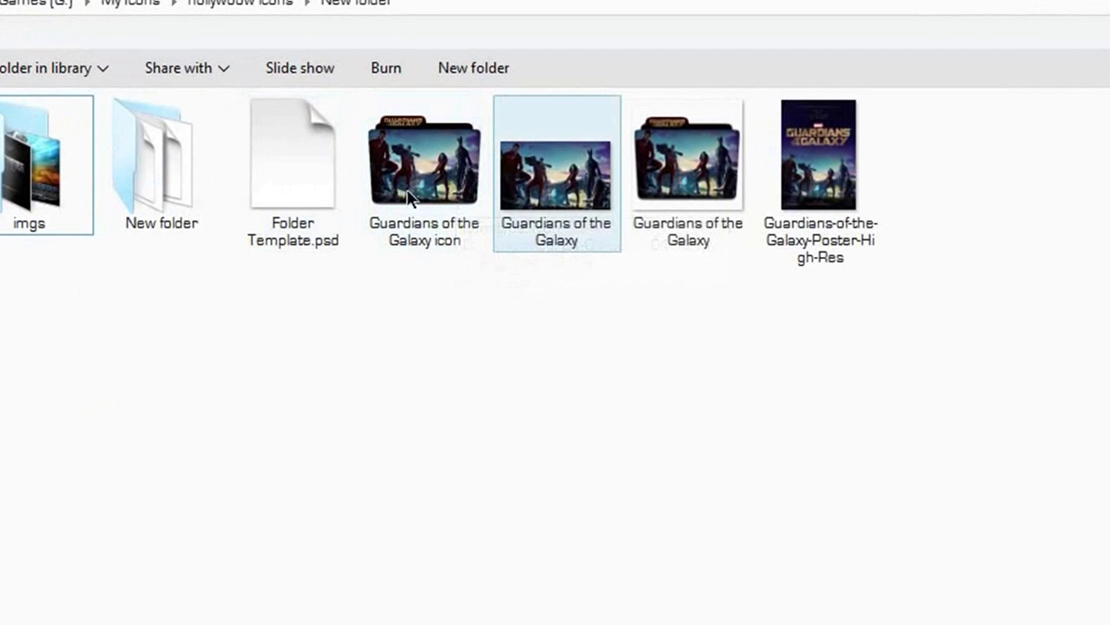
{"action": "mouse_move", "coordinate": [410, 194]}
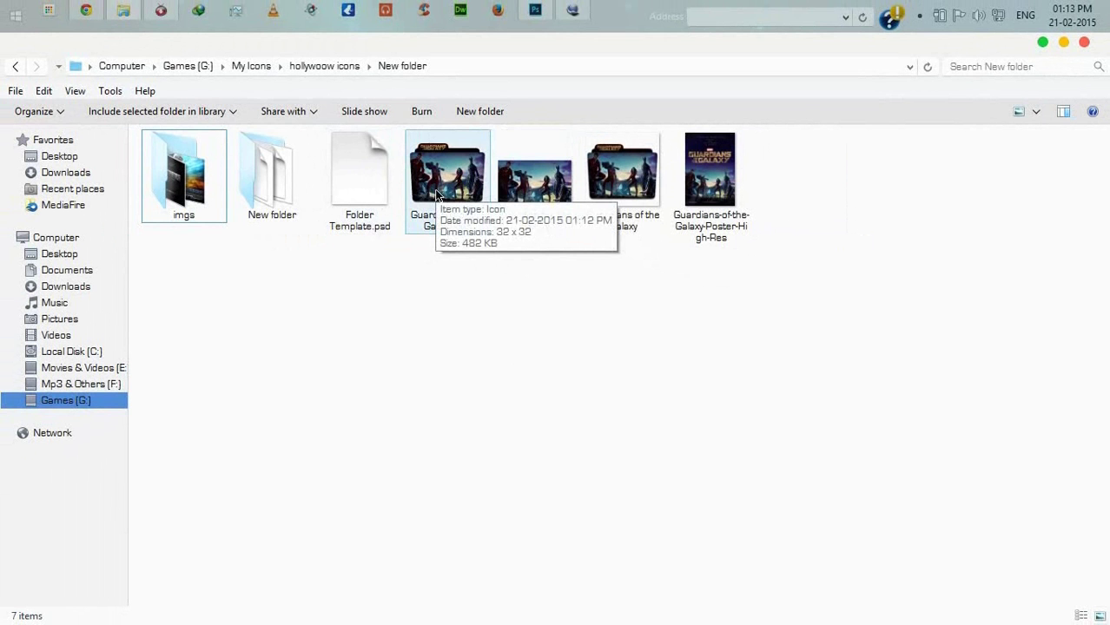
Open the Change Icon dialog from New folder's Properties Customize page
{"action": "right_click", "coordinate": [292, 178]}
{"action": "key", "text": "Escape"}
{"action": "right_click", "coordinate": [275, 179]}
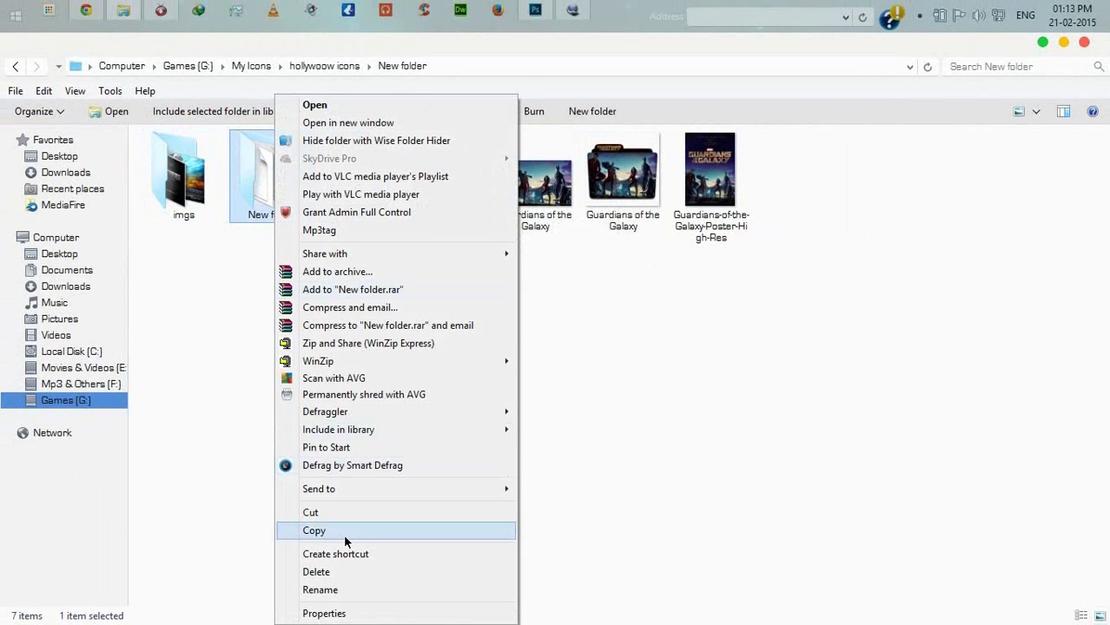
{"action": "left_click", "coordinate": [341, 615]}
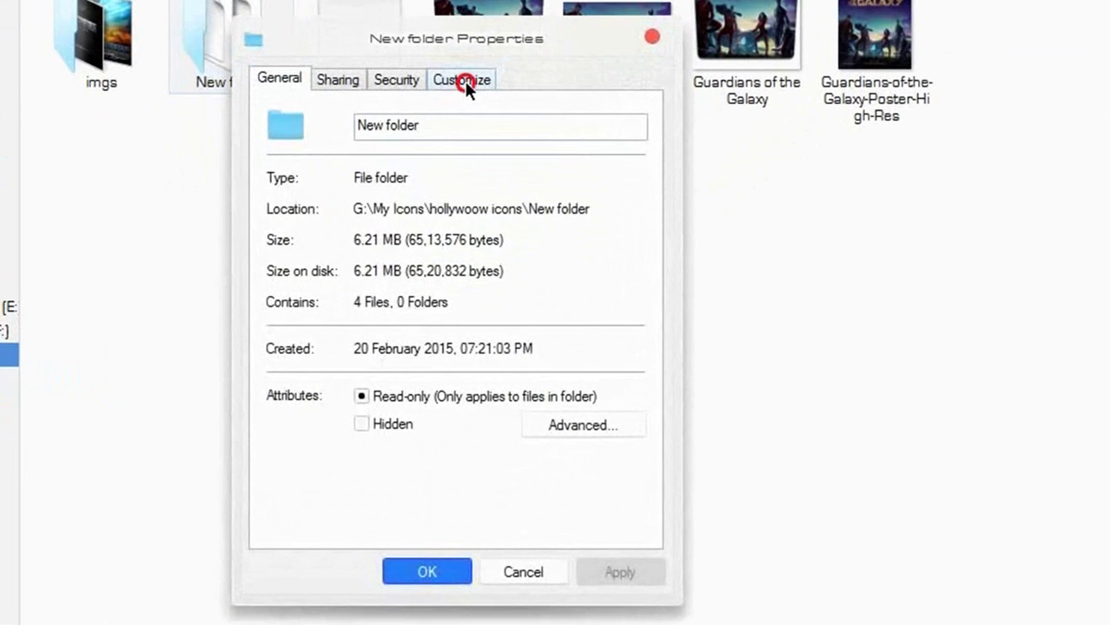
{"action": "left_click", "coordinate": [463, 81]}
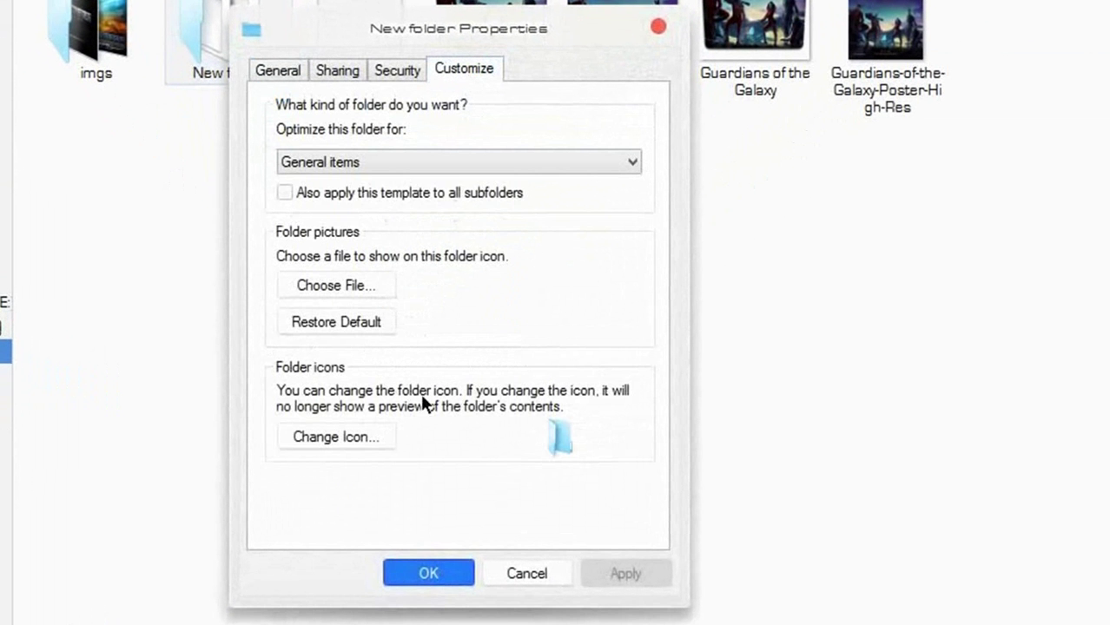
{"action": "left_click", "coordinate": [344, 437]}
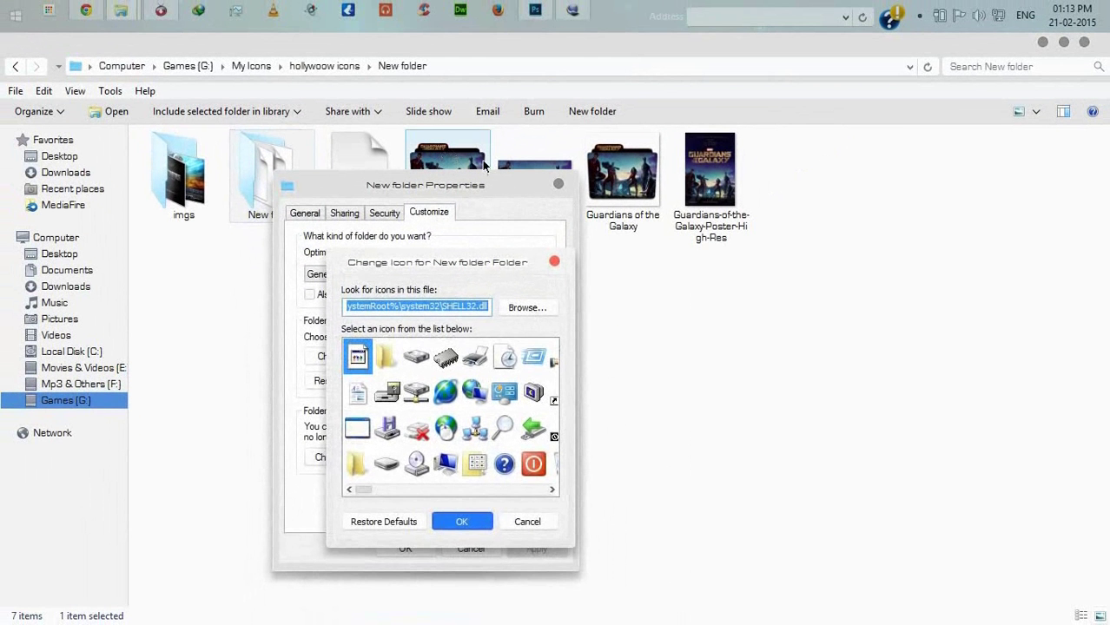
Browse to Guardians of the Galaxy icon.ico and apply it as the folder's icon
{"action": "left_click", "coordinate": [534, 307]}
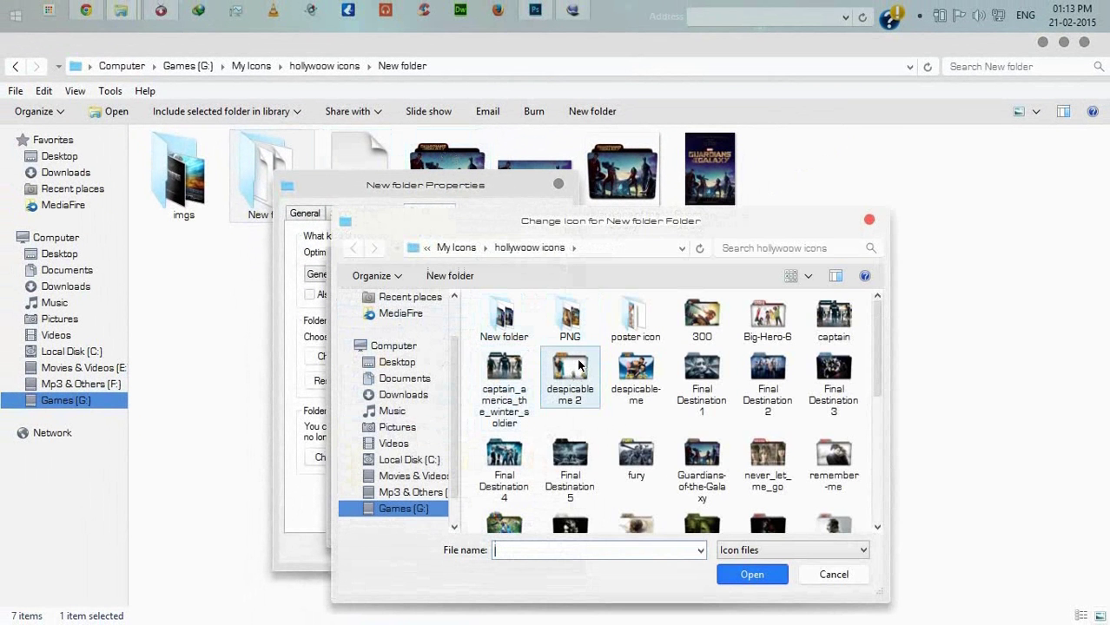
{"action": "double_click", "coordinate": [518, 337]}
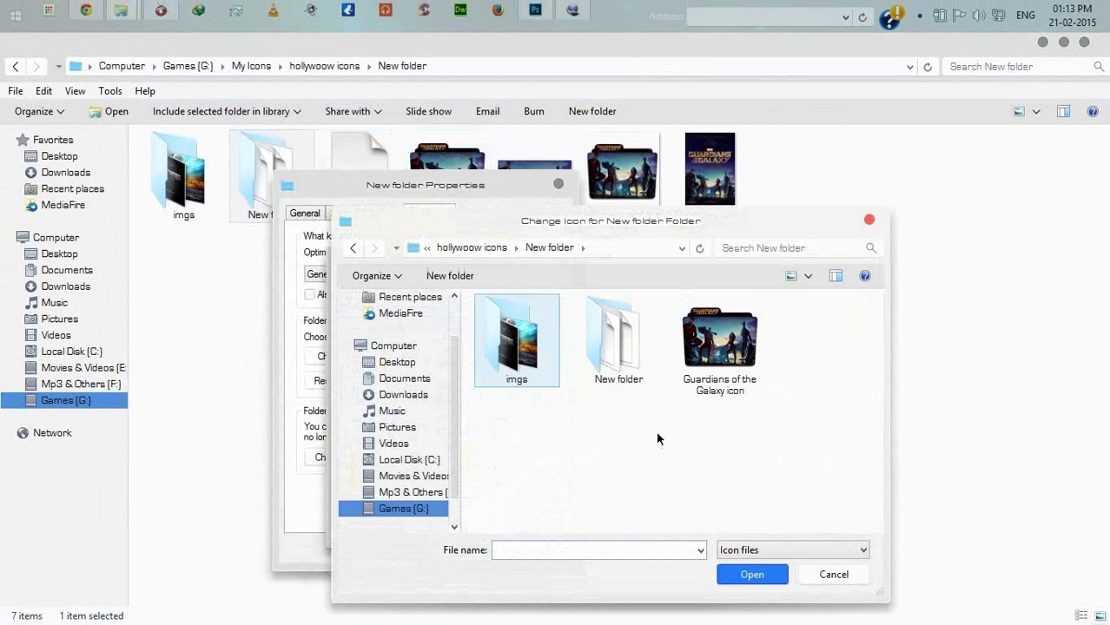
{"action": "left_click", "coordinate": [744, 365]}
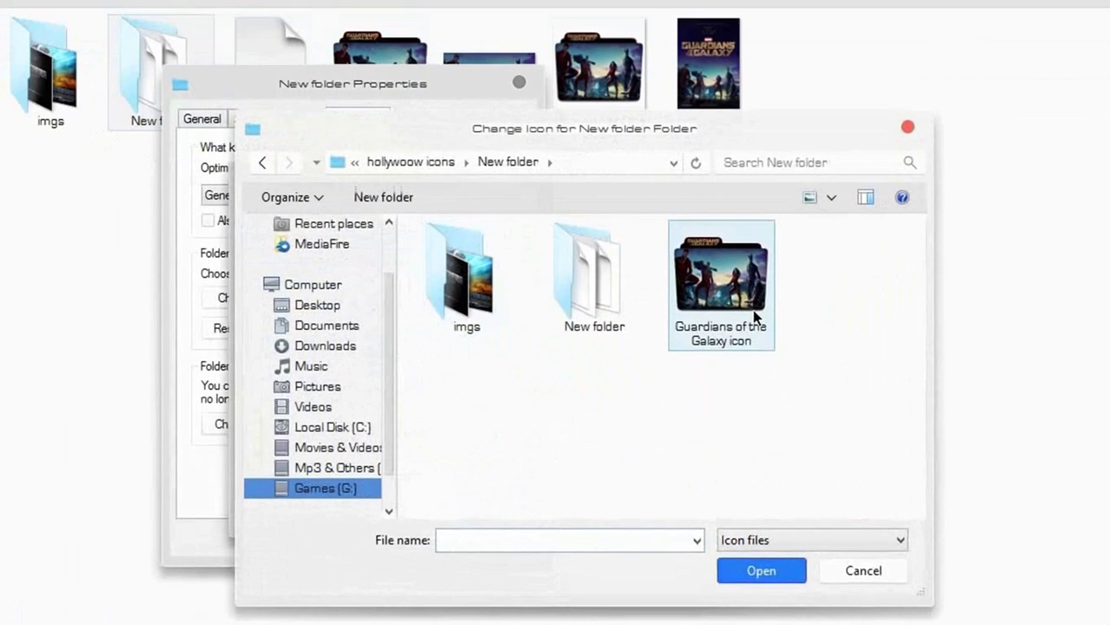
{"action": "left_click", "coordinate": [753, 309]}
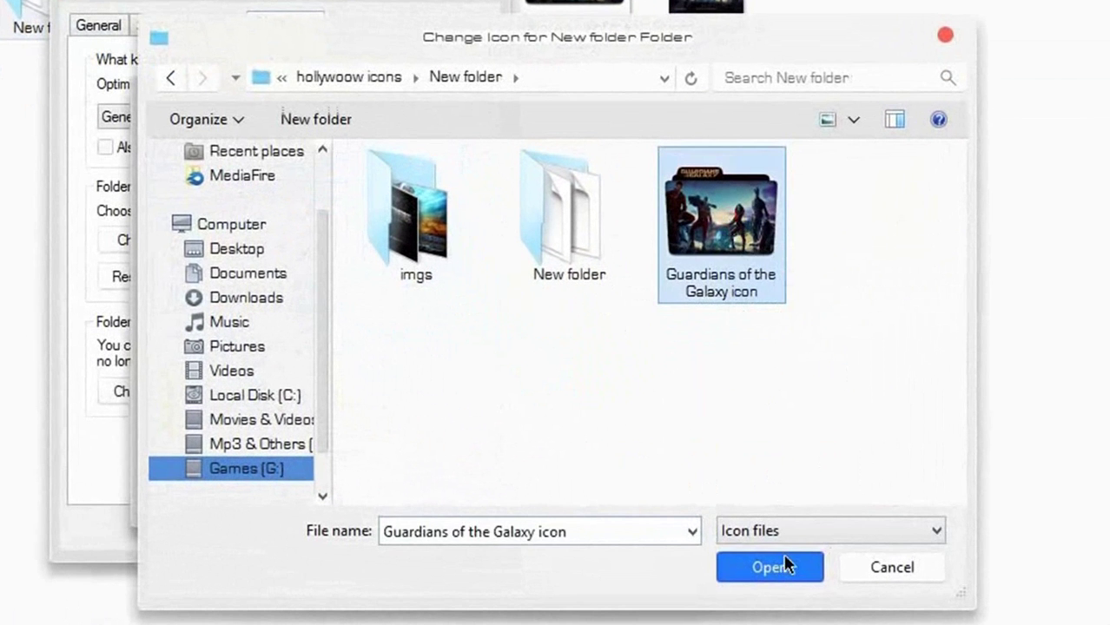
{"action": "left_click", "coordinate": [758, 574]}
{"action": "left_click", "coordinate": [339, 490]}
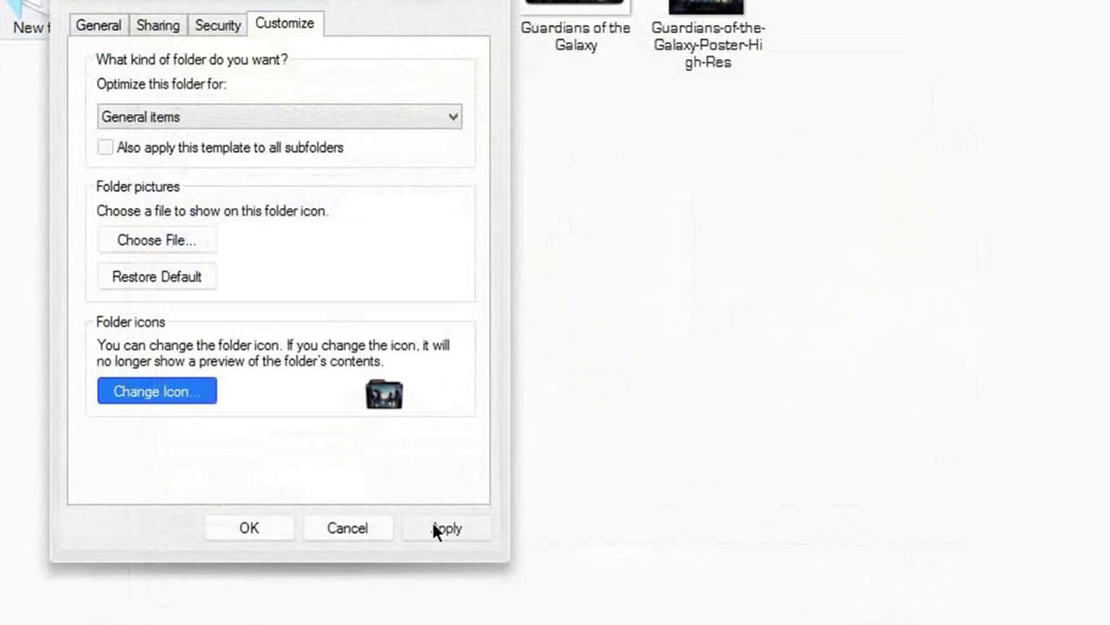
{"action": "left_click", "coordinate": [446, 527]}
{"action": "left_click", "coordinate": [250, 528]}
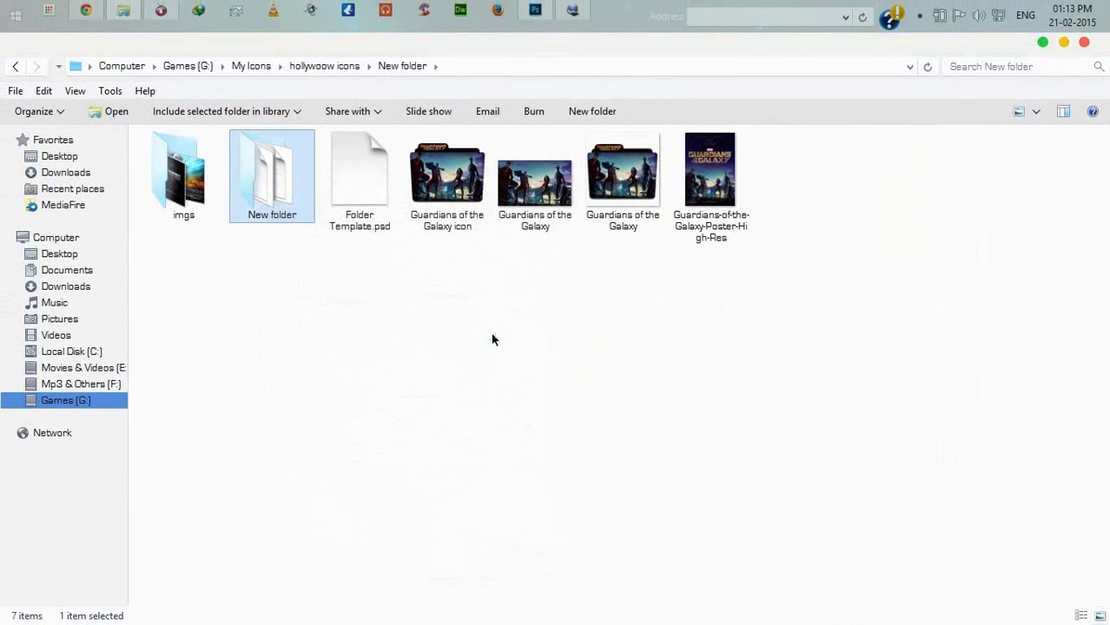
Refresh the view, open New folder, and return to the parent folder
{"action": "right_click", "coordinate": [492, 338]}
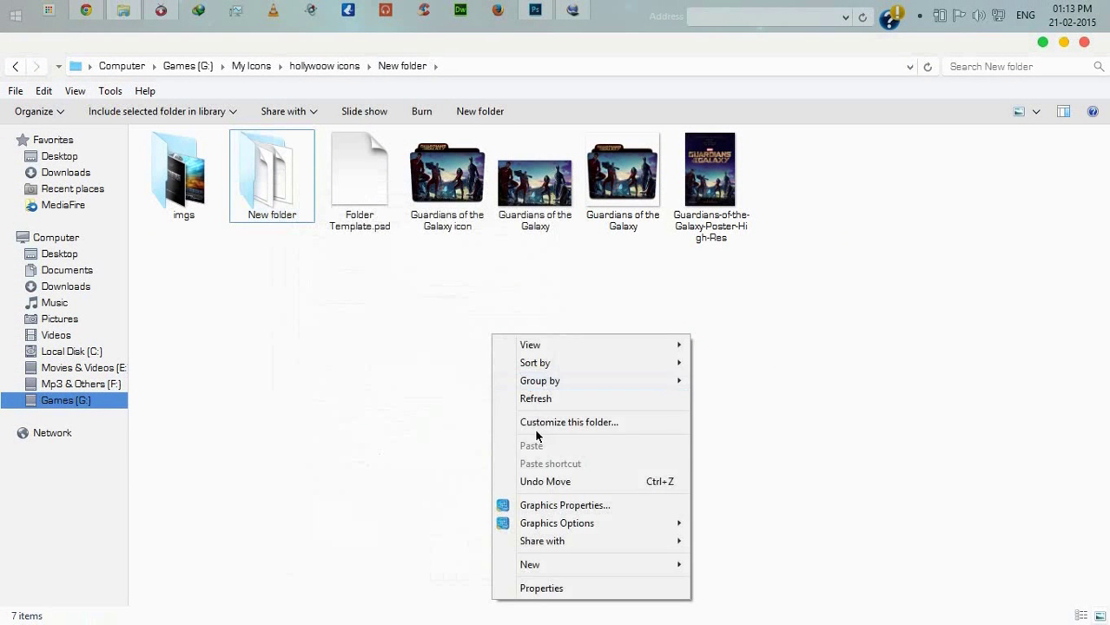
{"action": "left_click", "coordinate": [541, 401]}
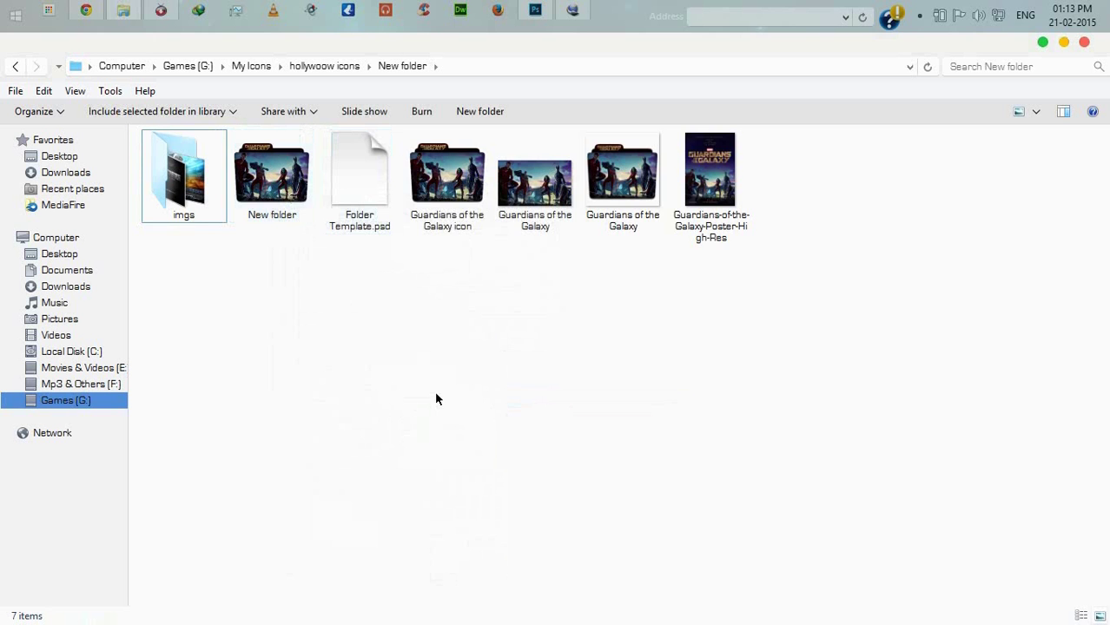
{"action": "scroll", "coordinate": [436, 398], "scroll_direction": "up", "scroll_amount": 5}
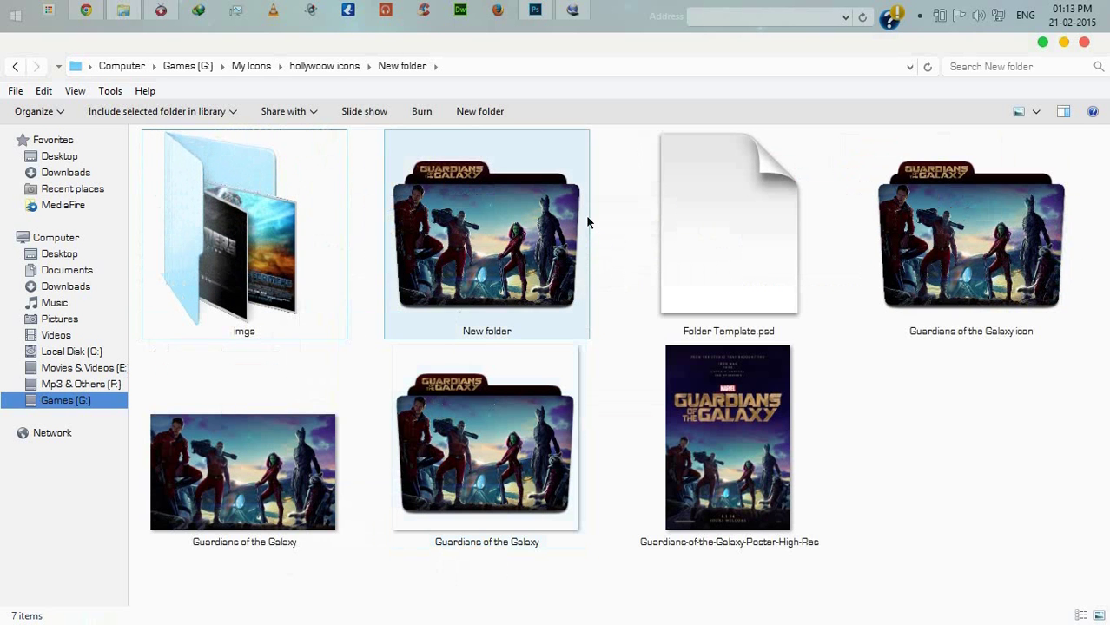
{"action": "double_click", "coordinate": [497, 229]}
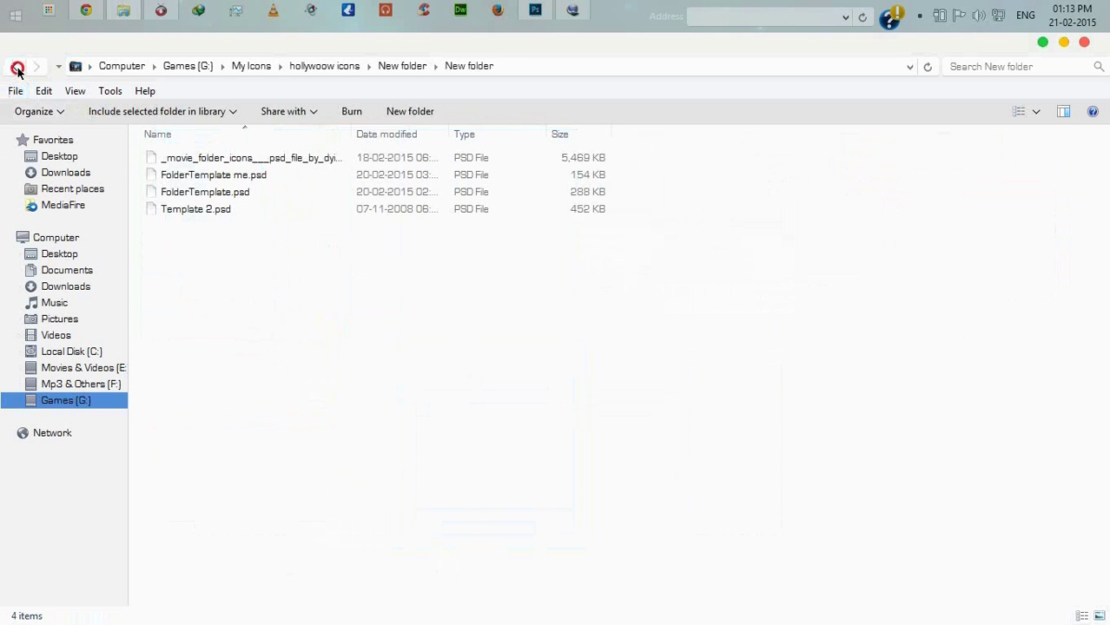
{"action": "left_click", "coordinate": [16, 66]}
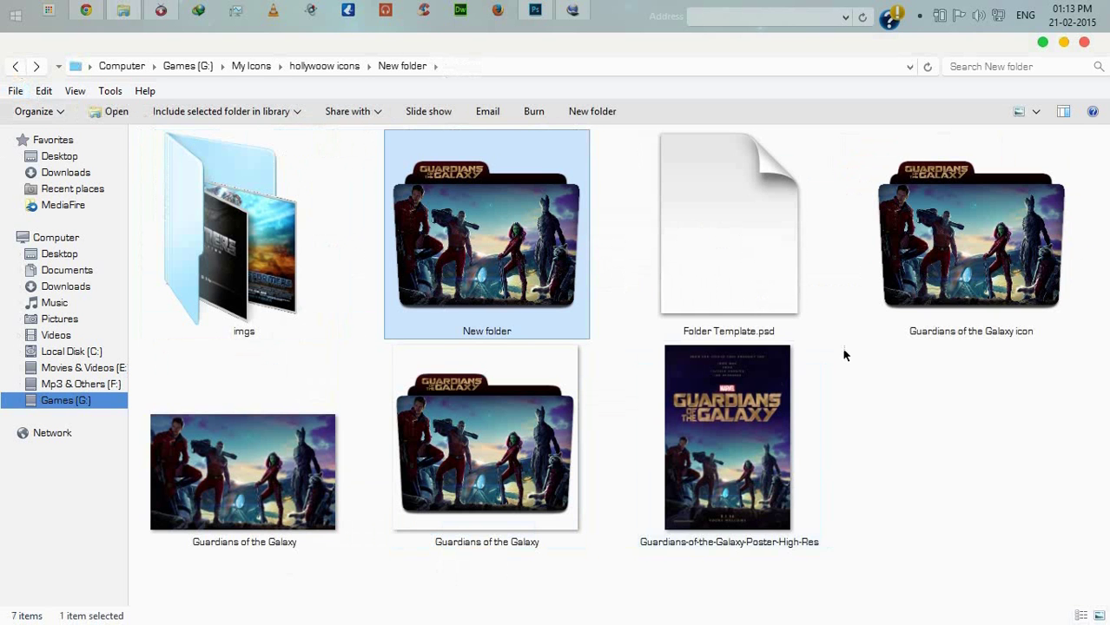